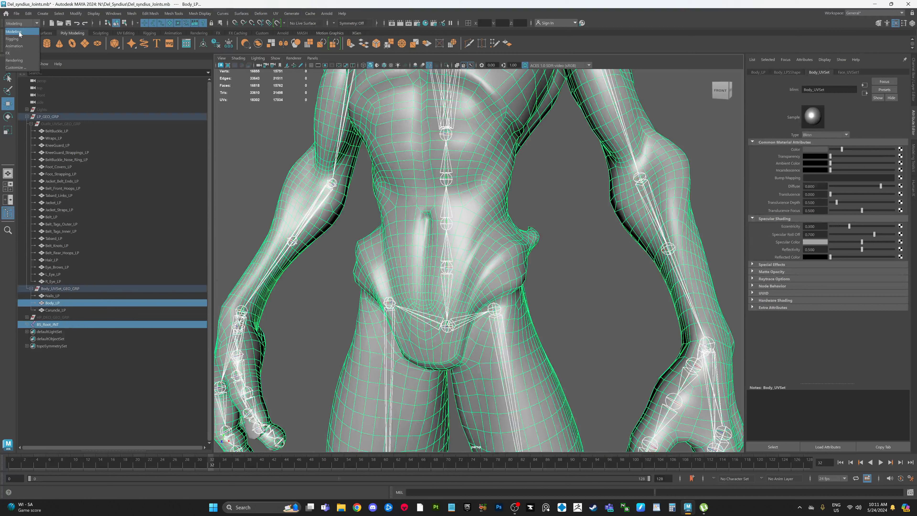
Bind Body_LP to the BS_Root_JNT skeleton using Joint hierarchy, Closest distance and Classic linear skinning.
click(18, 39)
click(151, 14)
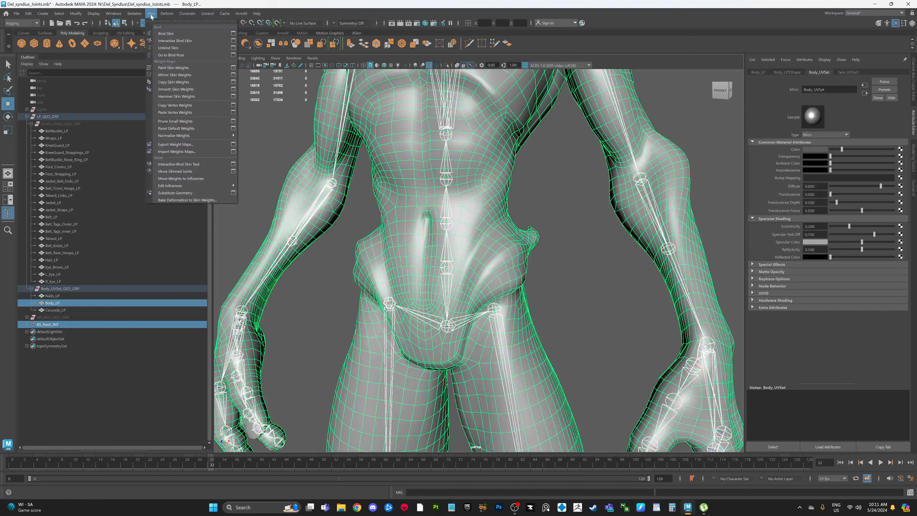
click(233, 33)
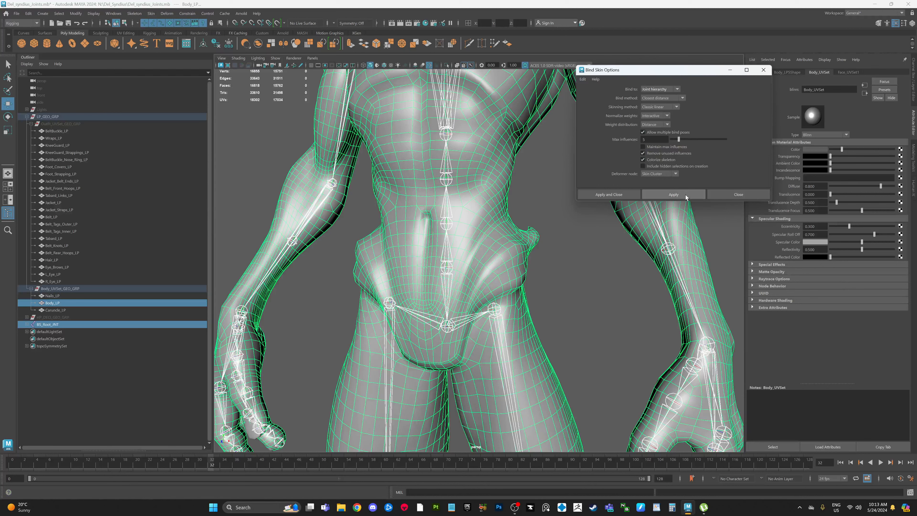
click(673, 195)
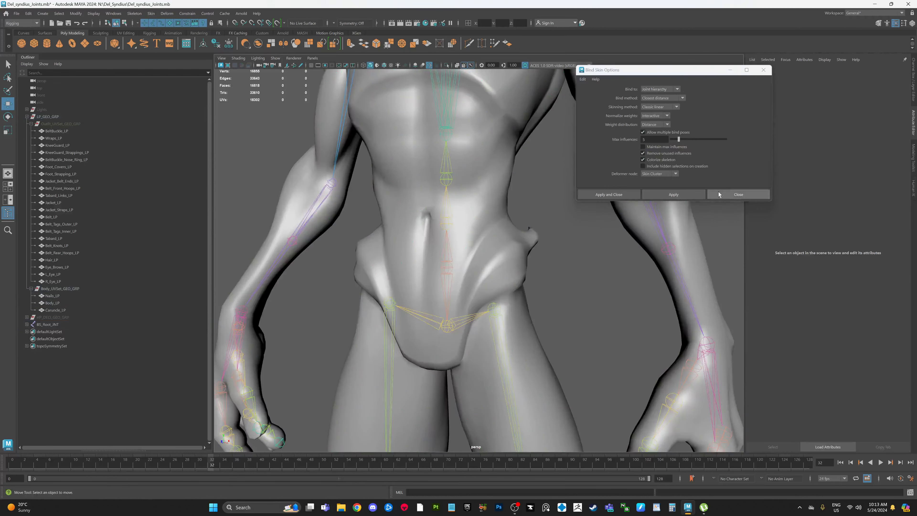
click(719, 194)
Test the body's skinning by rotating the left upper arm joint outward, and undo the rotation.
scroll(589, 266, down, 5)
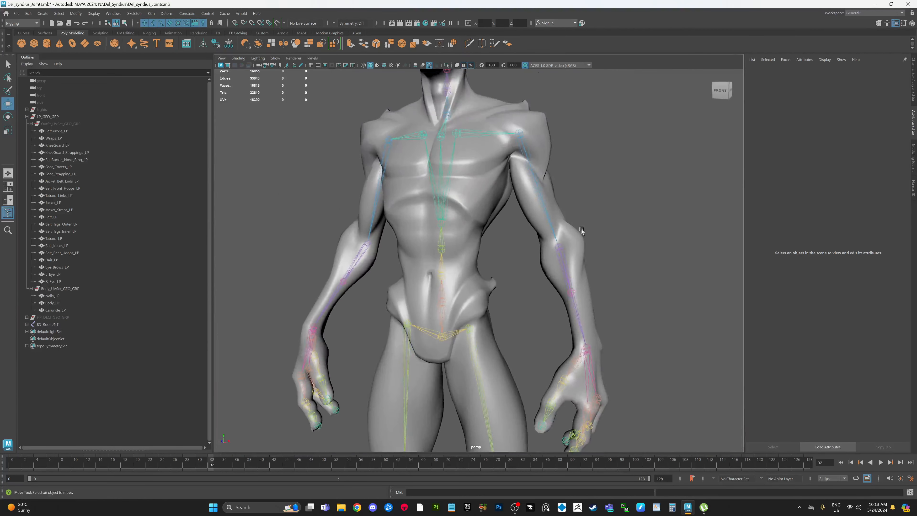
alt+drag(582, 231, 629, 188)
alt+middle_drag(555, 161, 553, 175)
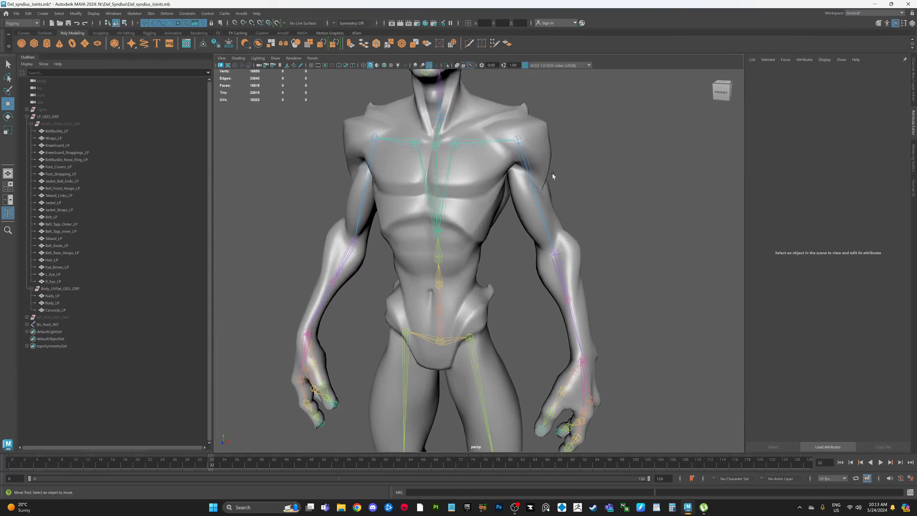
click(533, 170)
scroll(578, 202, down, 3)
key(e)
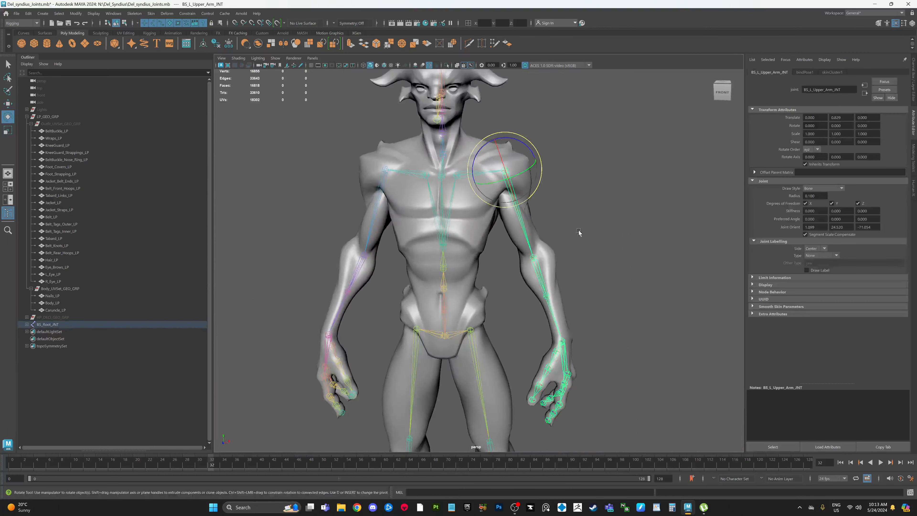
alt+drag(579, 231, 552, 213)
drag(537, 153, 522, 134)
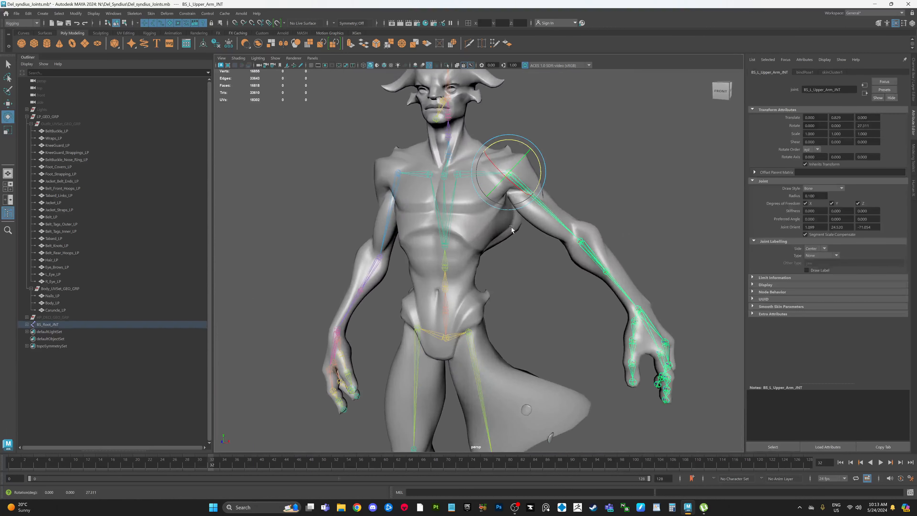
alt+middle_drag(563, 392, 552, 307)
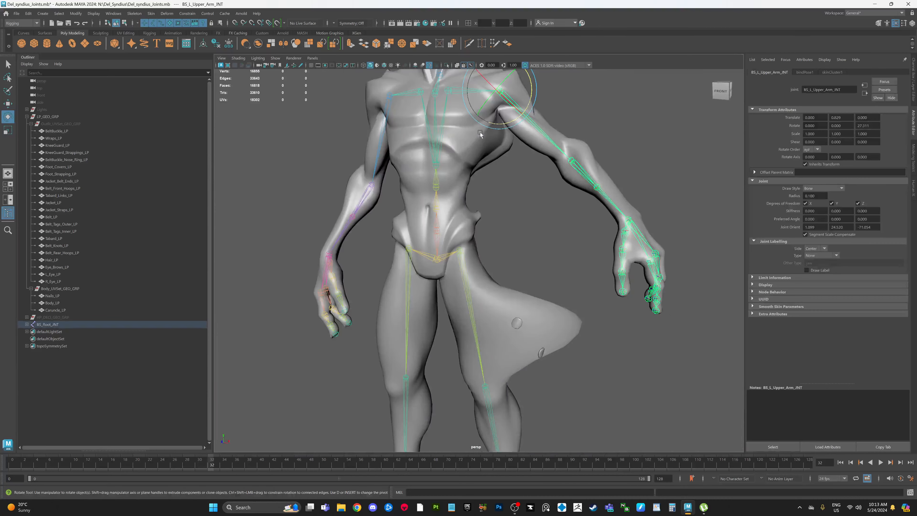
key(ctrl+z)
Bind the Nails_LP mesh to the BS_Root_JNT skeleton with the same bind skin settings.
click(506, 224)
scroll(535, 275, up, 5)
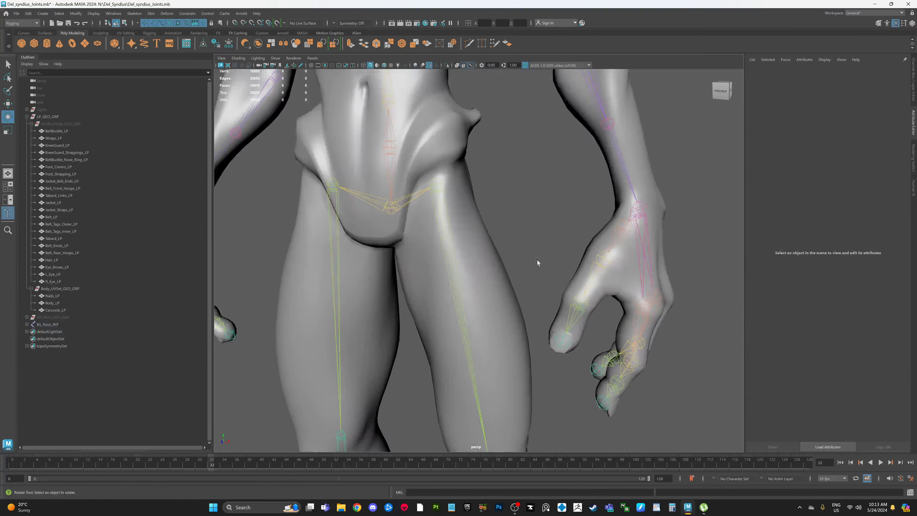
scroll(537, 262, up, 3)
click(614, 378)
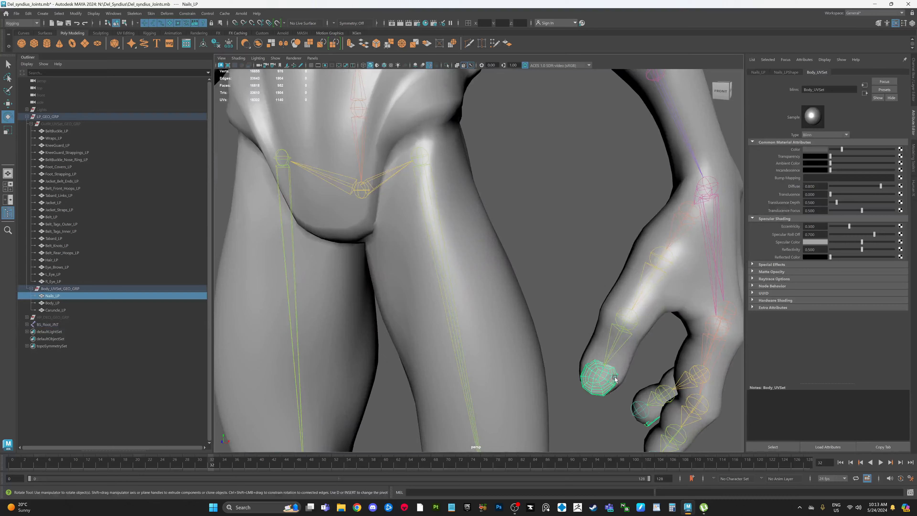
scroll(614, 376, down, 6)
alt+middle_drag(610, 371, 618, 277)
alt+middle_drag(614, 210, 604, 253)
click(448, 245)
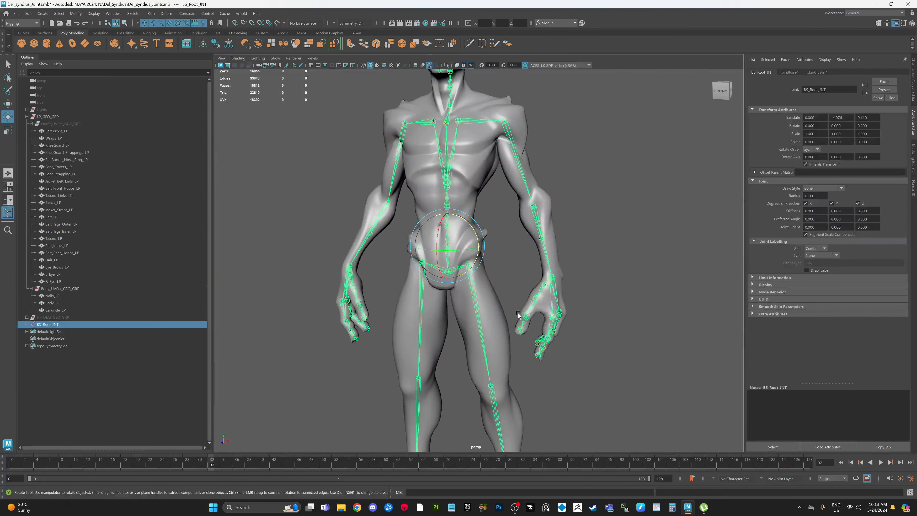
scroll(527, 322, up, 3)
shift+click(544, 377)
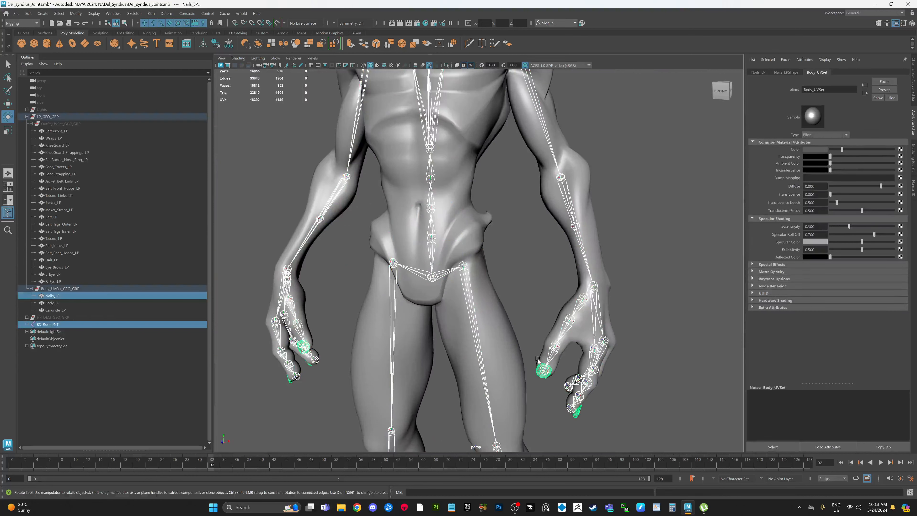
click(150, 13)
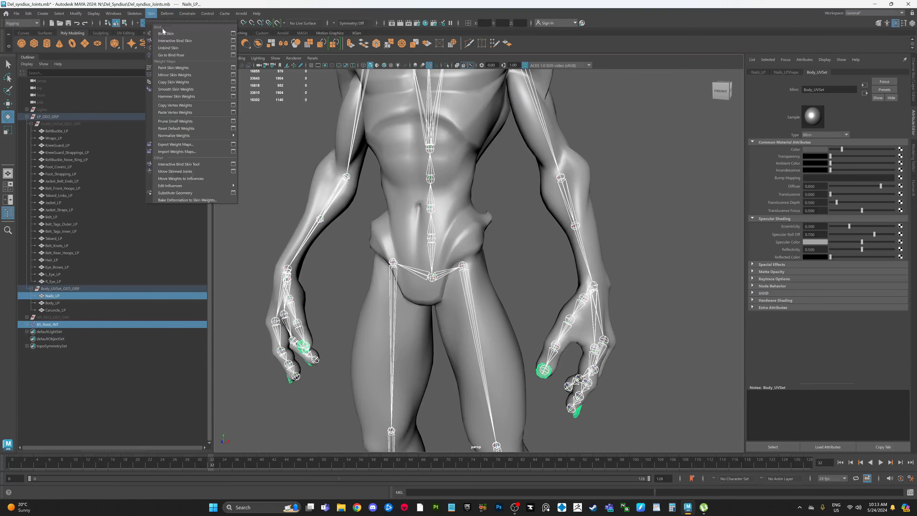
click(166, 33)
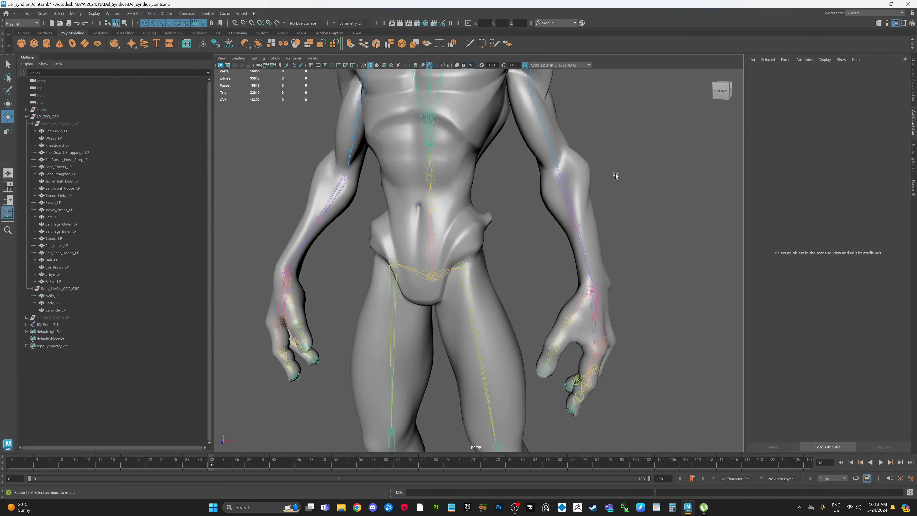
Check that the nails follow the hand by rotating the left upper arm joint about 33 degrees in Z, and undo it.
scroll(542, 162, down, 3)
alt+middle_drag(526, 159, 520, 188)
click(516, 177)
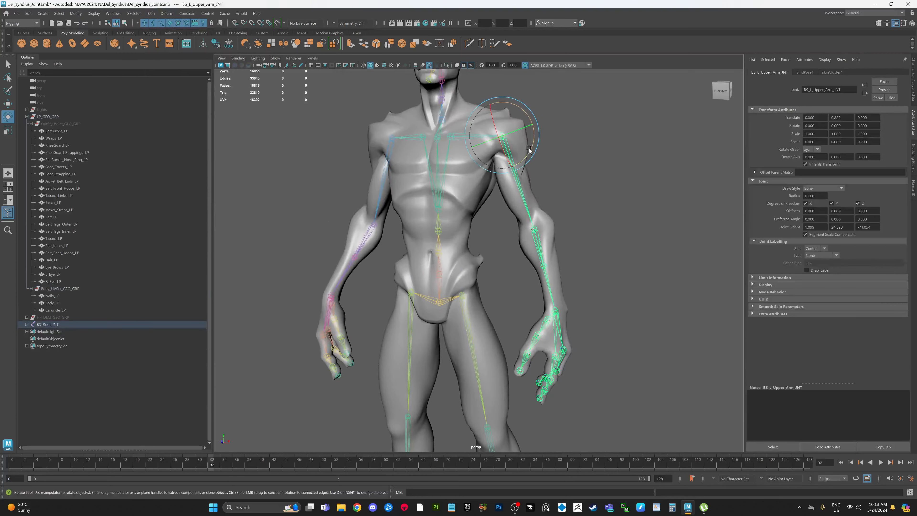
drag(528, 149, 540, 156)
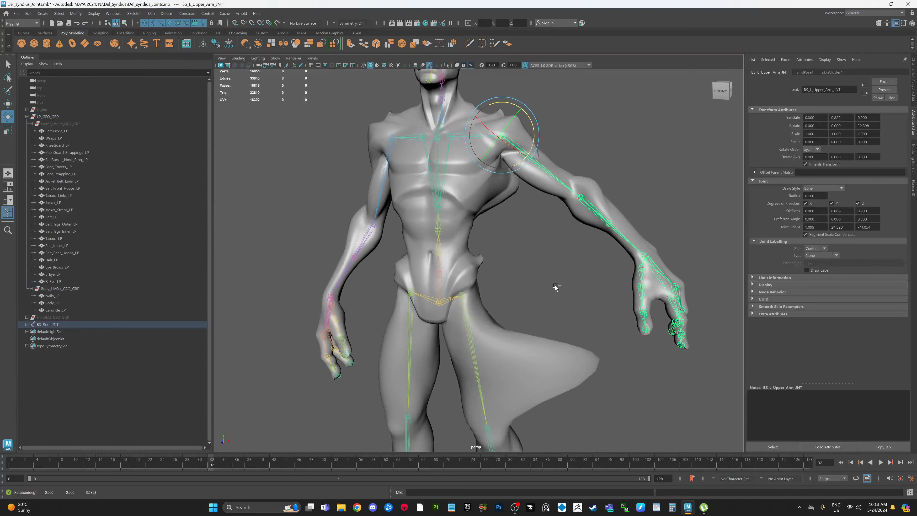
key(ctrl+z)
Hide the Nails_LP mesh so that only the body shows at the fingertips.
scroll(549, 268, up, 3)
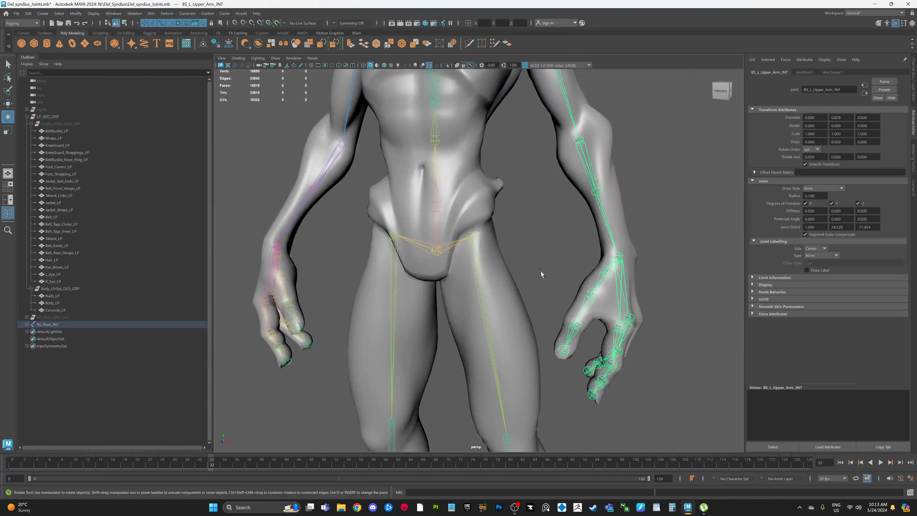
alt+middle_drag(553, 280, 551, 249)
scroll(562, 317, up, 1)
click(563, 332)
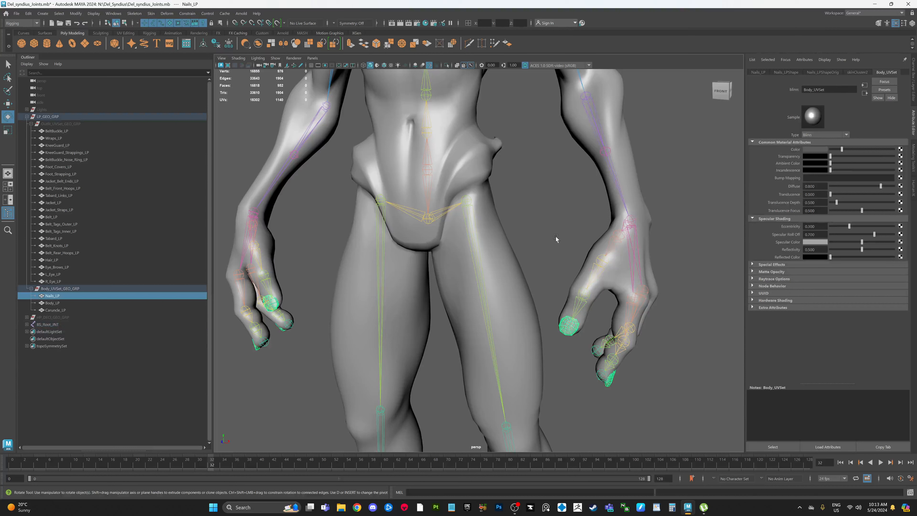
key(h)
click(554, 220)
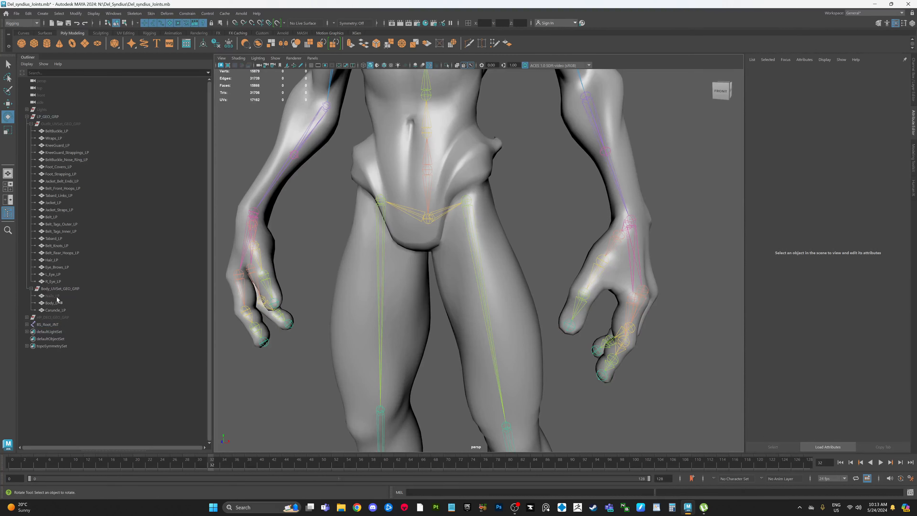
Examine the bound body mesh and its joints from the hands up to the head.
click(617, 280)
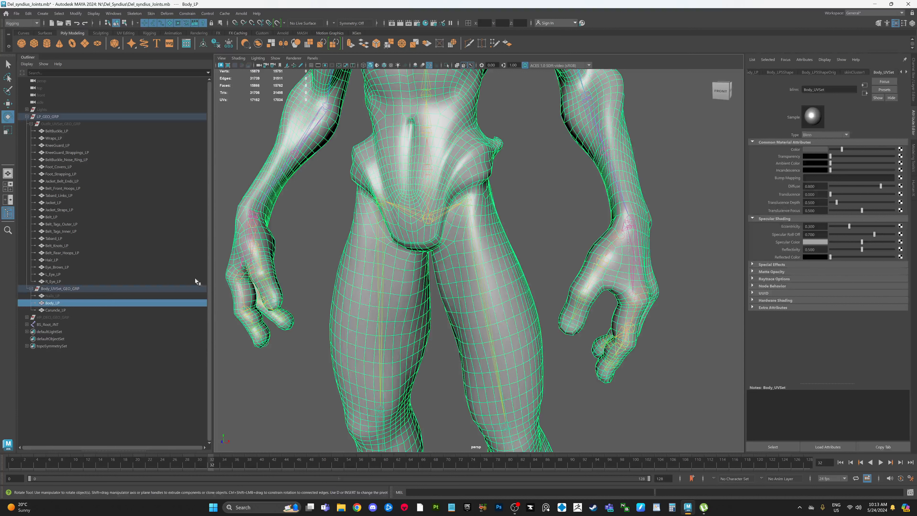
click(674, 197)
alt+right_drag(674, 197, 655, 200)
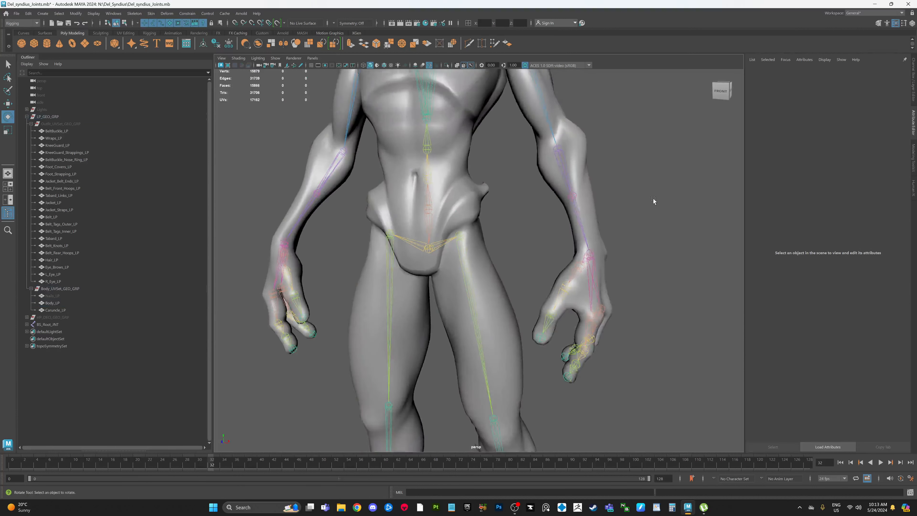
alt+middle_drag(624, 180, 620, 210)
alt+right_drag(620, 209, 631, 180)
alt+middle_drag(630, 180, 625, 210)
alt+drag(604, 191, 615, 201)
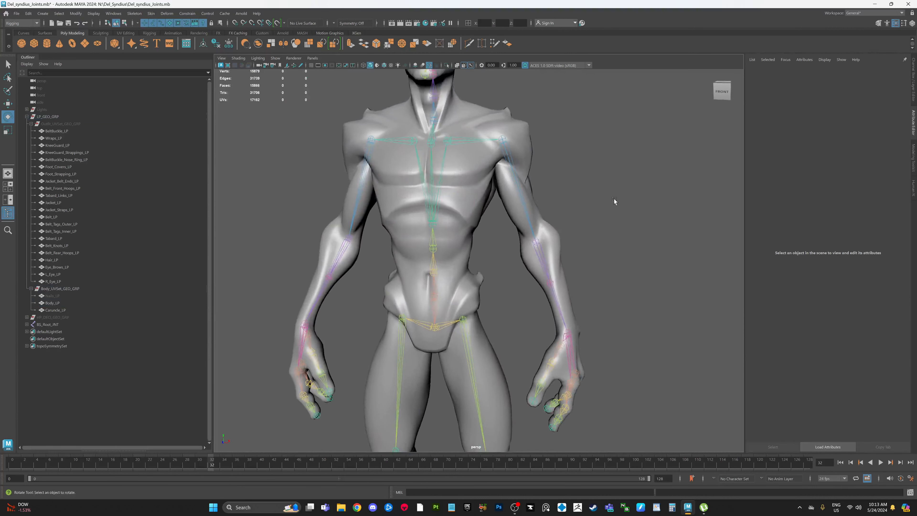
alt+middle_drag(610, 183, 622, 264)
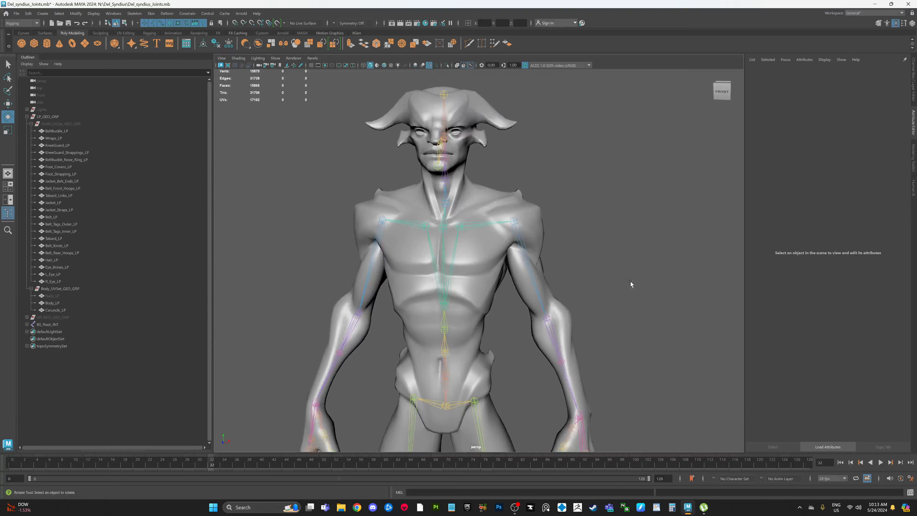
alt+right_drag(631, 285, 625, 289)
Select Body_LP and start the Paint Skin Weights tool on it, with the torso framed from the front.
click(484, 297)
alt+middle_drag(597, 280, 600, 231)
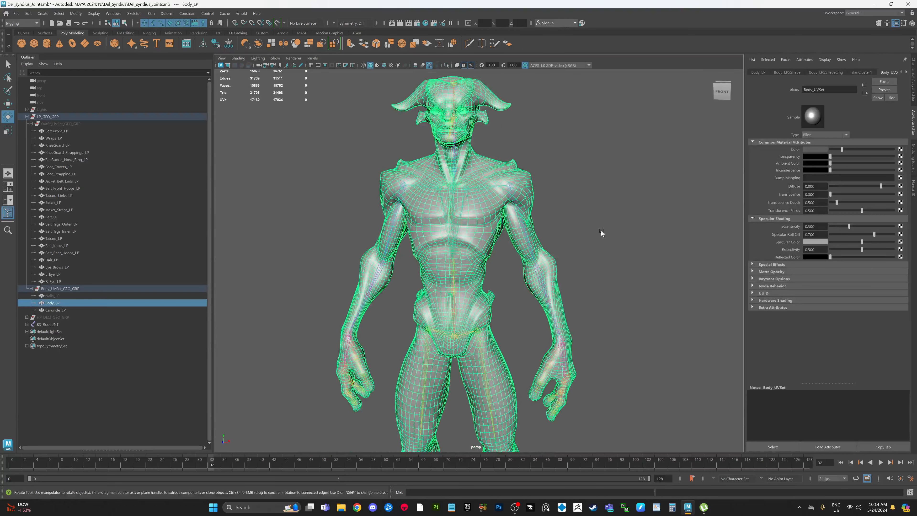
alt+right_drag(600, 232, 614, 247)
alt+middle_drag(614, 246, 631, 267)
alt+drag(630, 286, 627, 277)
alt+middle_drag(620, 244, 622, 295)
alt+right_drag(624, 284, 701, 271)
alt+middle_drag(593, 233, 592, 255)
alt+middle_drag(531, 244, 532, 262)
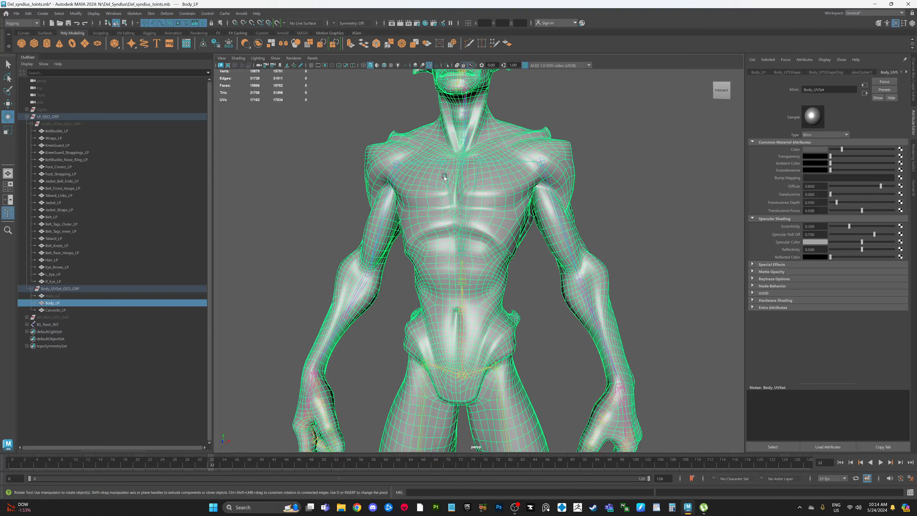
right_click(508, 233)
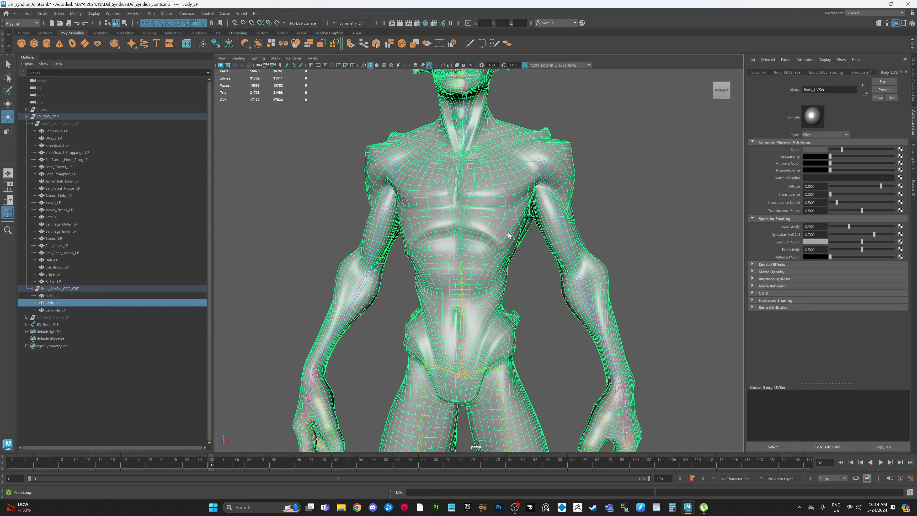
click(465, 222)
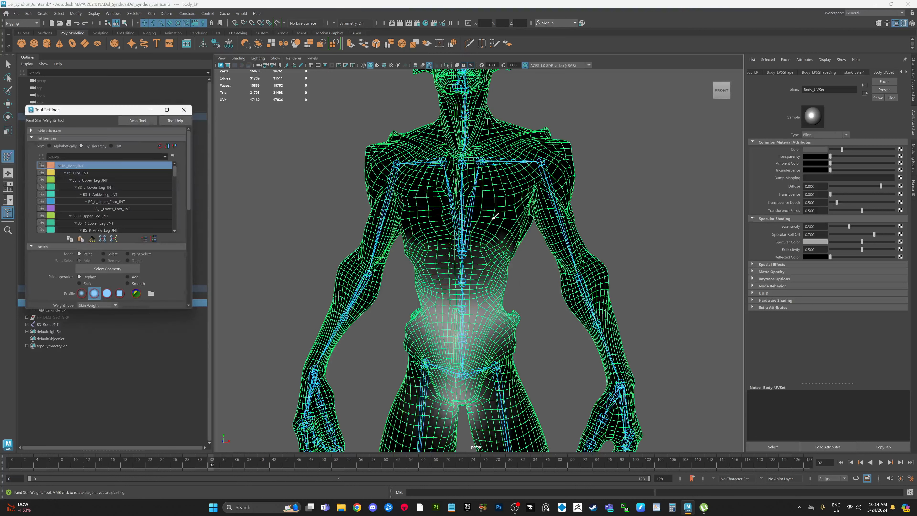
Reposition and resize the Tool Settings window to reveal the brush, value and geometry colour options beside the character.
drag(111, 111, 218, 115)
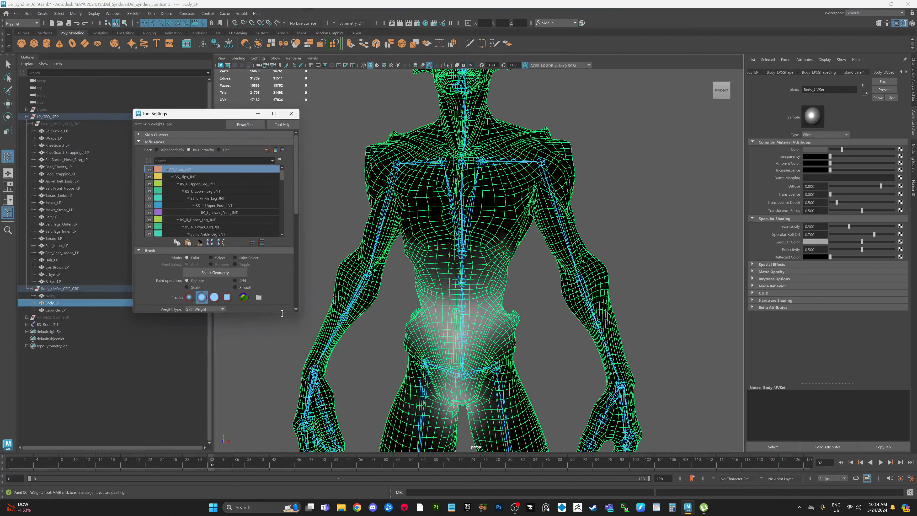
drag(285, 311, 275, 408)
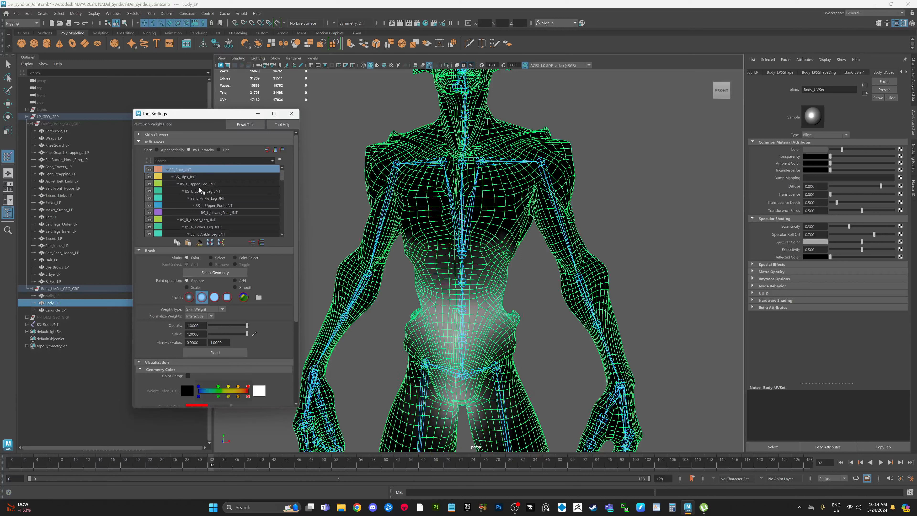
drag(216, 118, 219, 81)
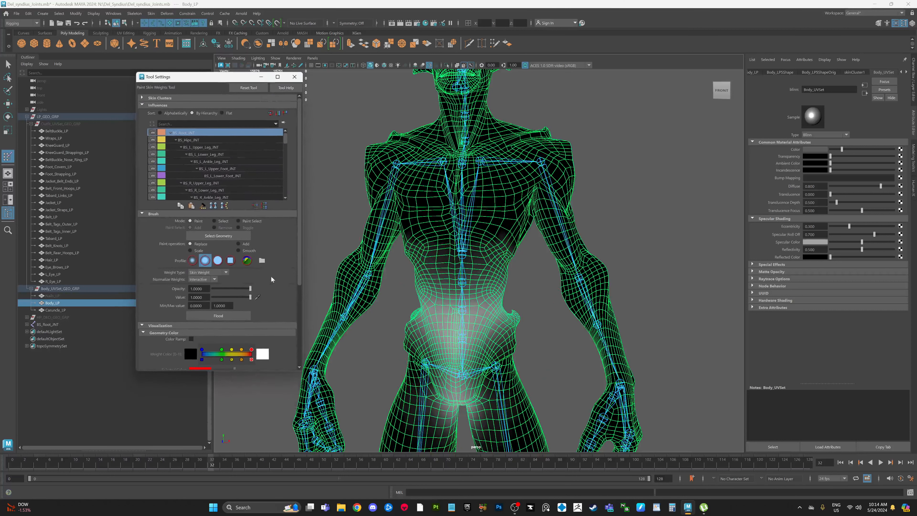
drag(274, 372, 274, 396)
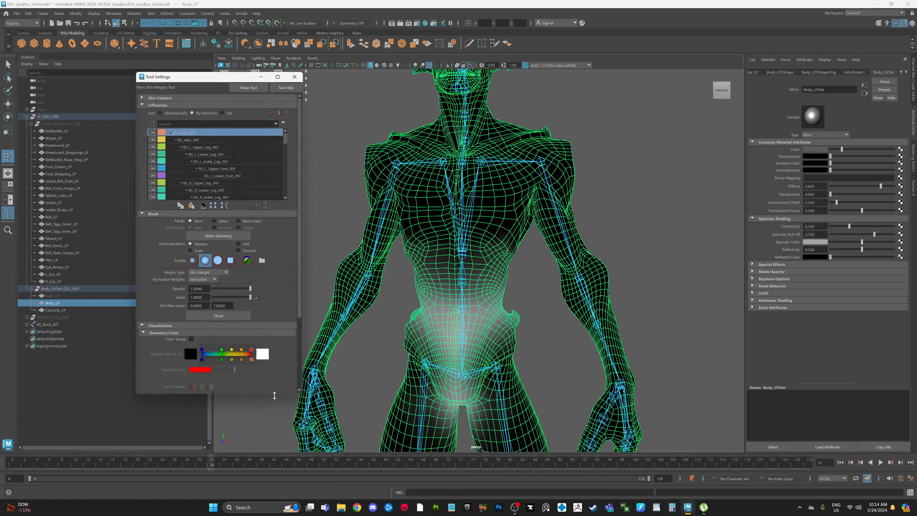
drag(302, 311, 283, 311)
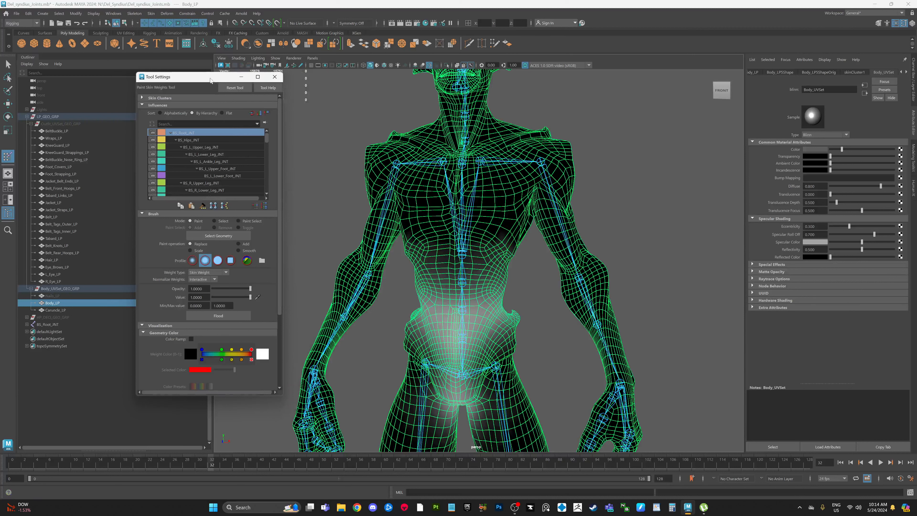
drag(211, 81, 180, 96)
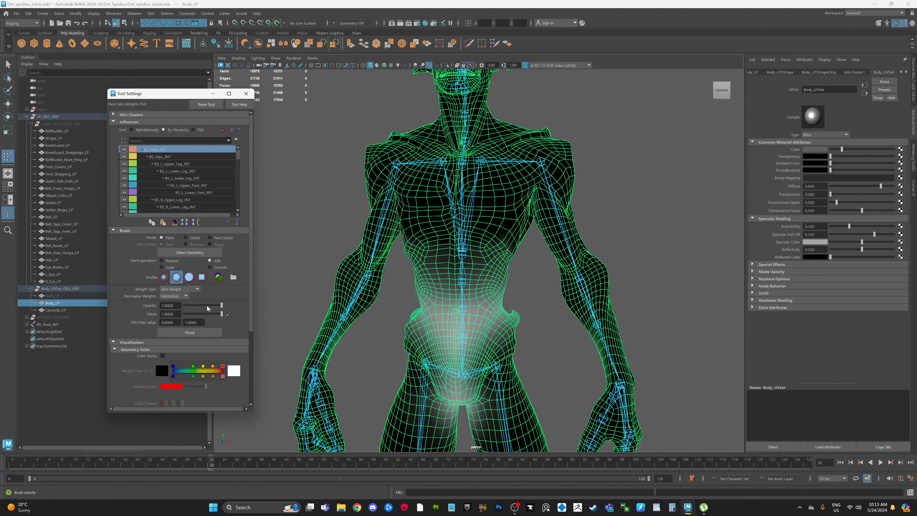
Set the skin weight paint operation to Add with a brush value of 1.0.
click(211, 261)
click(169, 260)
drag(184, 313, 229, 328)
Look through the full joint influence list in Tool Settings and examine the body from the head down to the hips.
drag(177, 95, 171, 73)
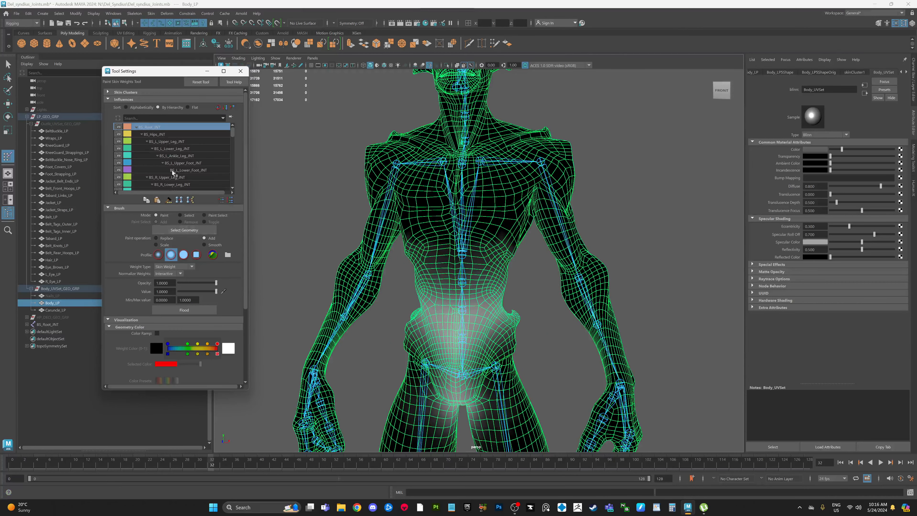
scroll(170, 137, down, 12)
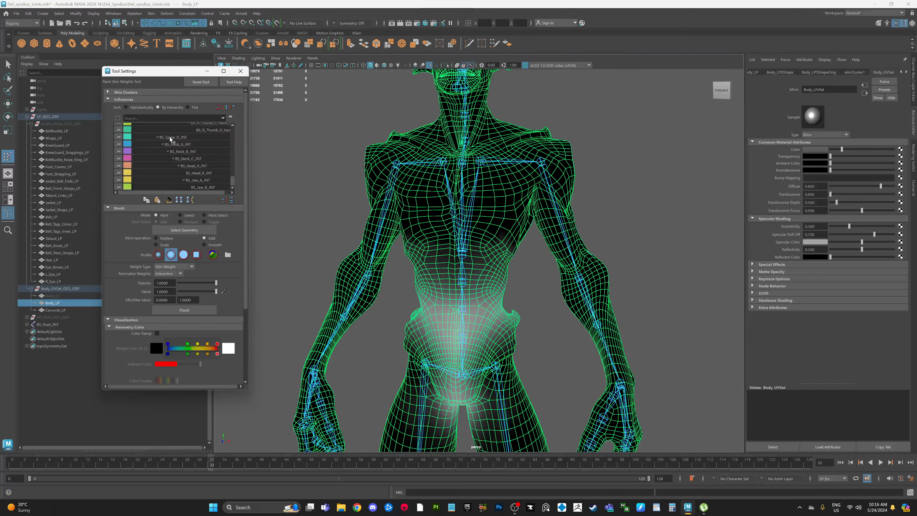
scroll(170, 139, up, 12)
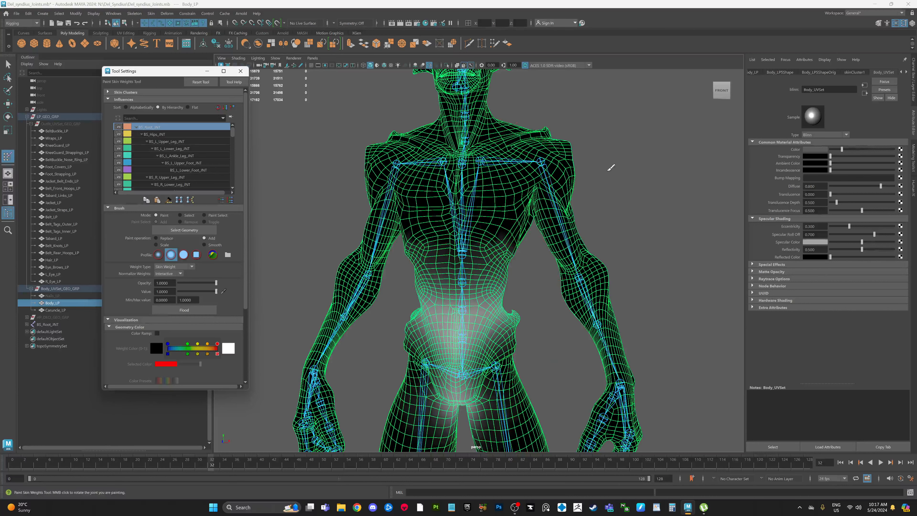
alt+middle_drag(615, 161, 628, 262)
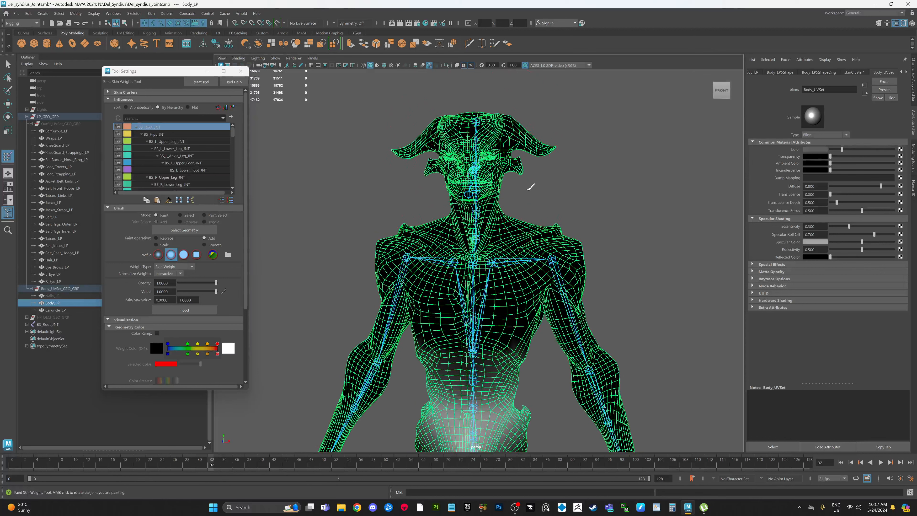
alt+drag(571, 197, 563, 195)
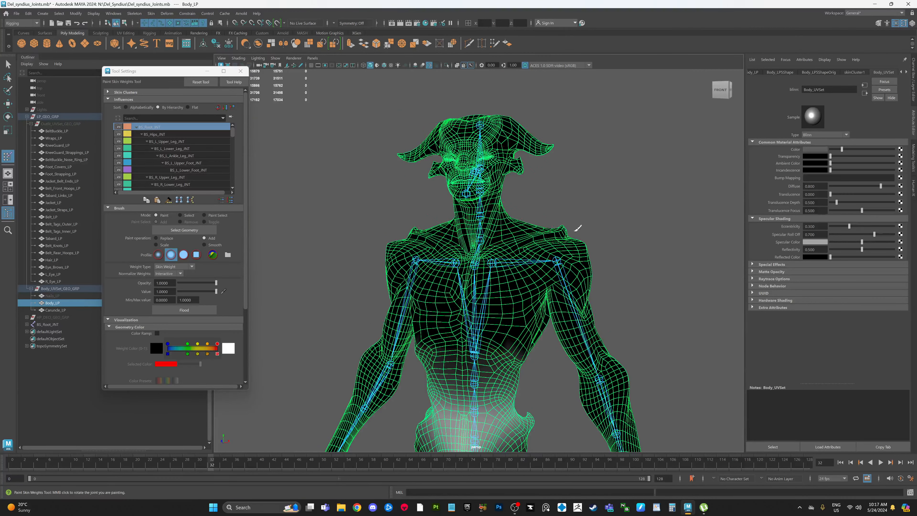
alt+middle_drag(626, 233, 641, 194)
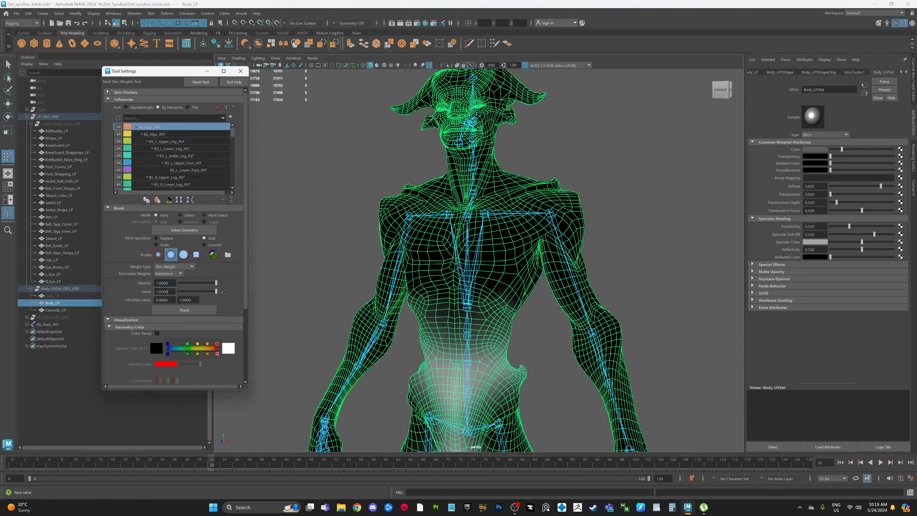
Review the brush's Value and Opacity settings for painting skin weights.
double_click(163, 292)
click(157, 292)
drag(156, 292, 150, 291)
click(168, 283)
Preview the body's weights with the geometry Color Ramp, compare it with the greyscale display, and leave the ramp off.
scroll(197, 281, down, 2)
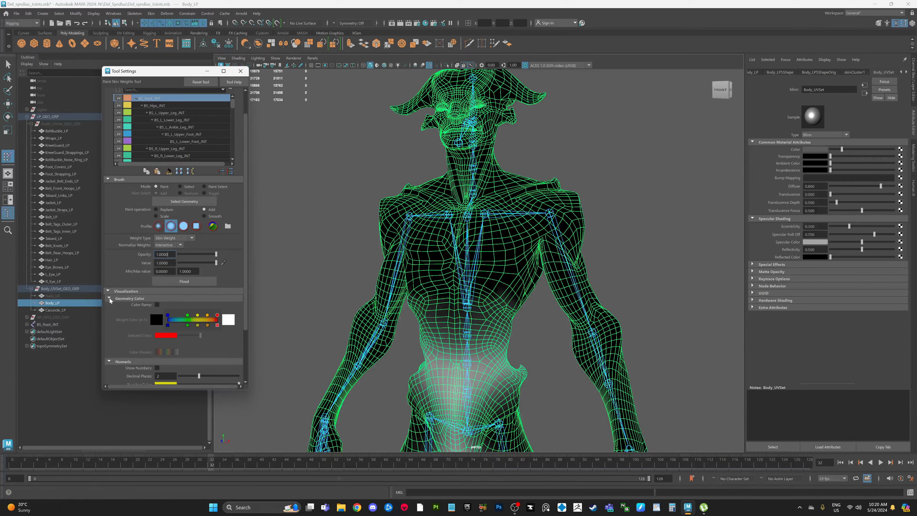
click(158, 305)
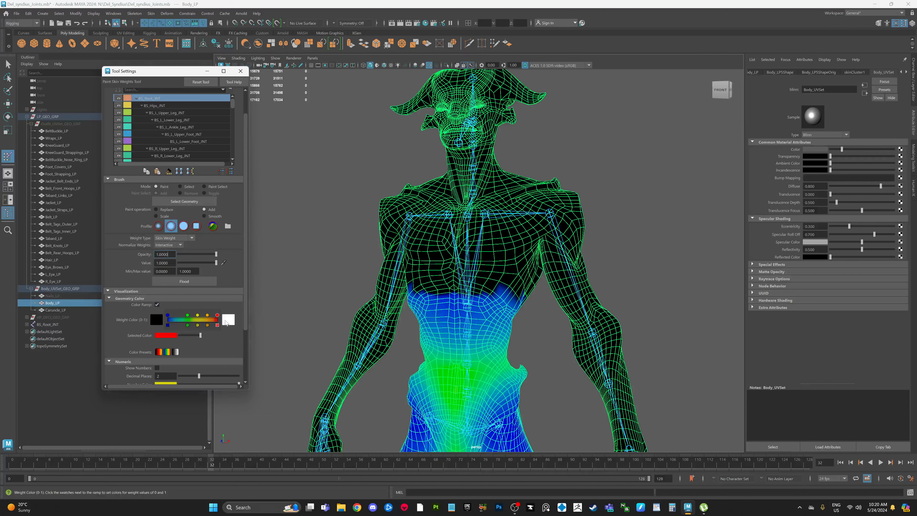
click(157, 305)
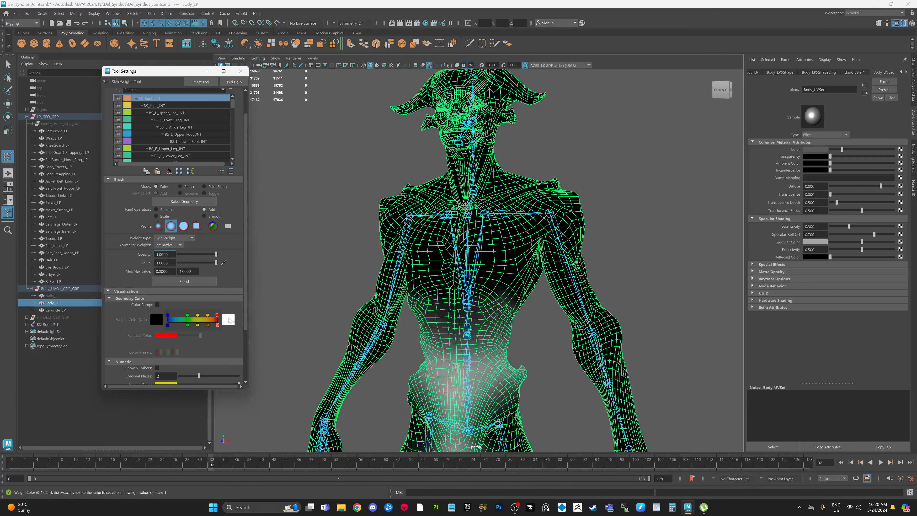
click(157, 306)
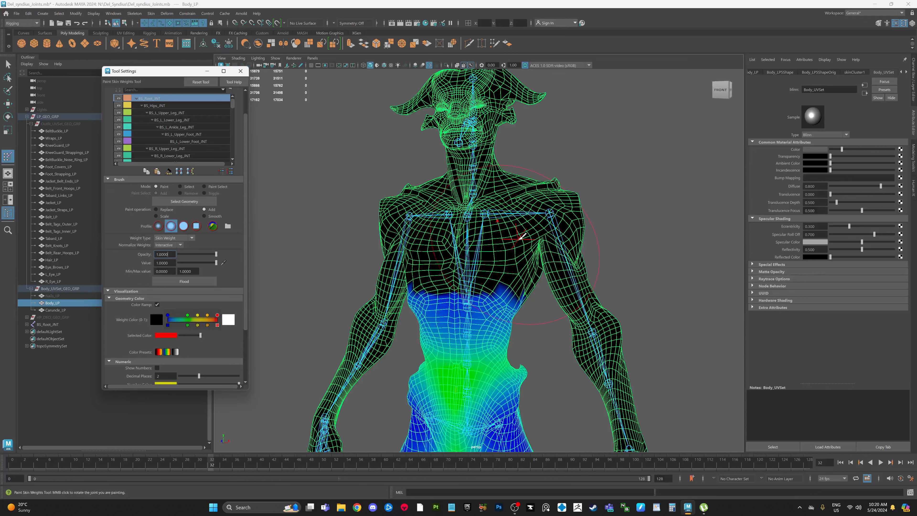
click(157, 304)
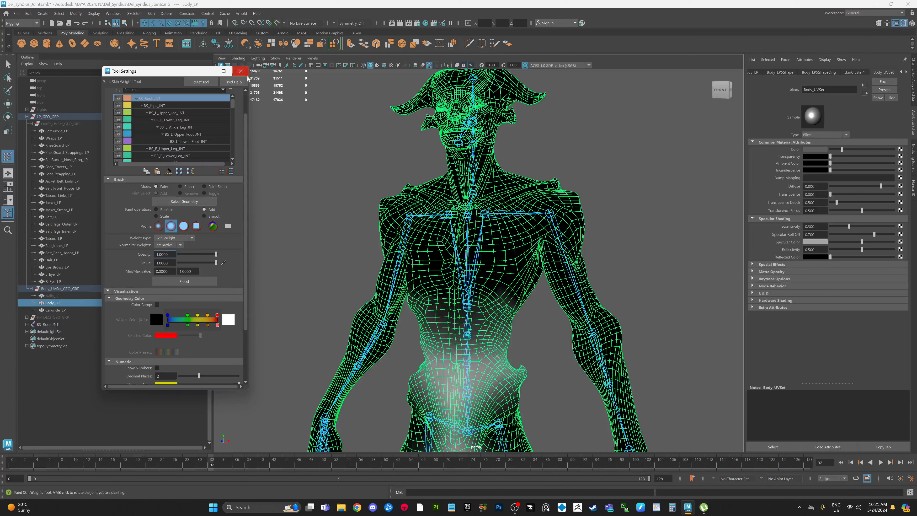
scroll(141, 271, down, 2)
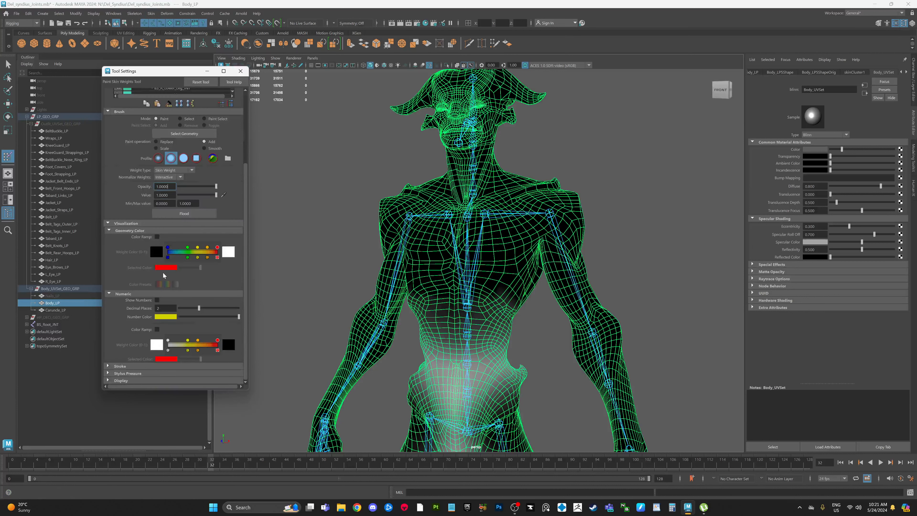
scroll(162, 274, up, 3)
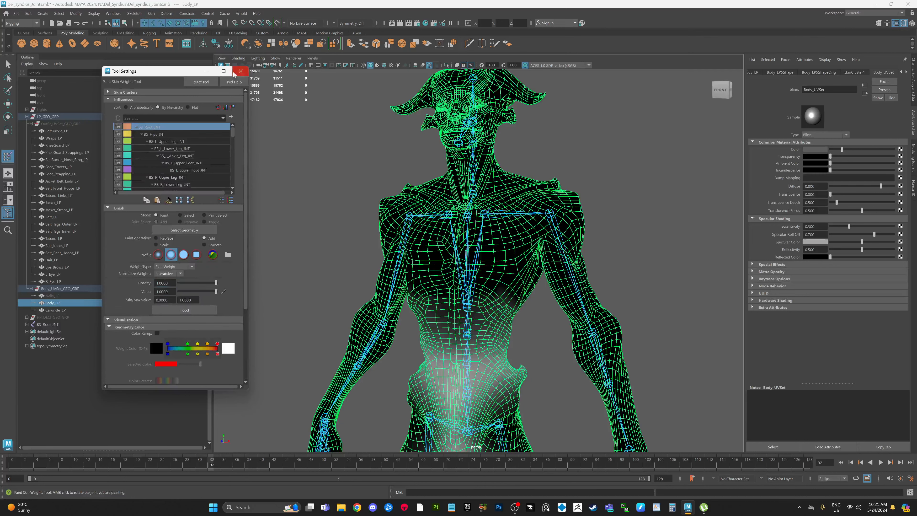
Compare the BS_Root_JNT and BS_Hips_JNT influences on the body, with the hips and thighs framed beside the Tool Settings window.
drag(180, 73, 200, 97)
scroll(421, 177, down, 4)
alt+drag(440, 184, 493, 203)
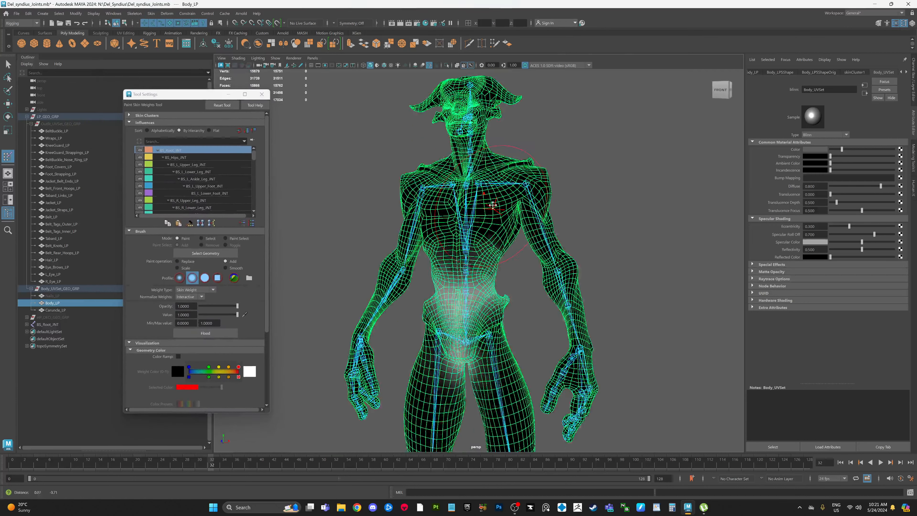
alt+middle_drag(520, 258, 514, 232)
scroll(532, 277, up, 4)
alt+middle_drag(532, 278, 536, 259)
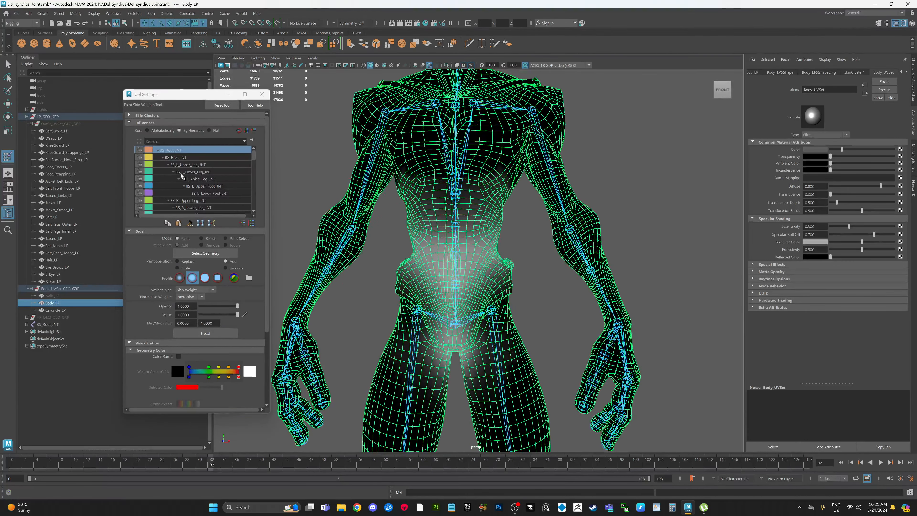
click(177, 156)
click(176, 151)
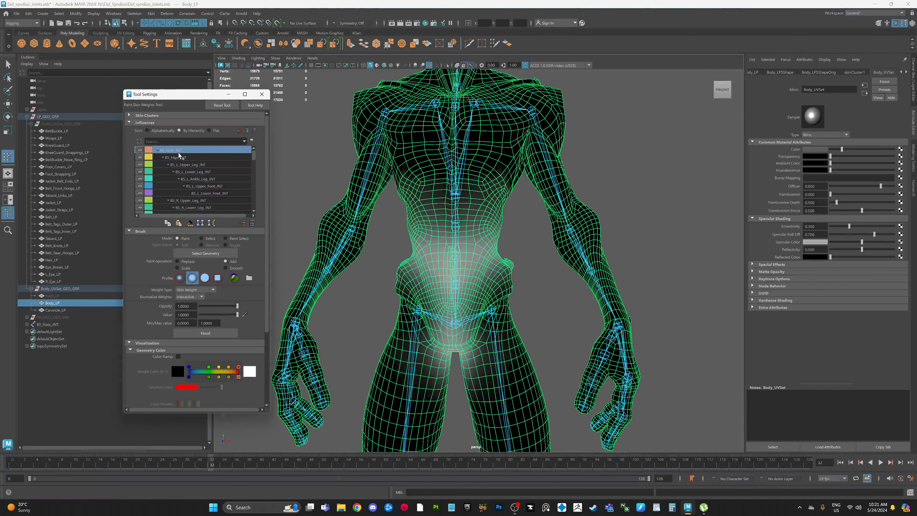
click(186, 159)
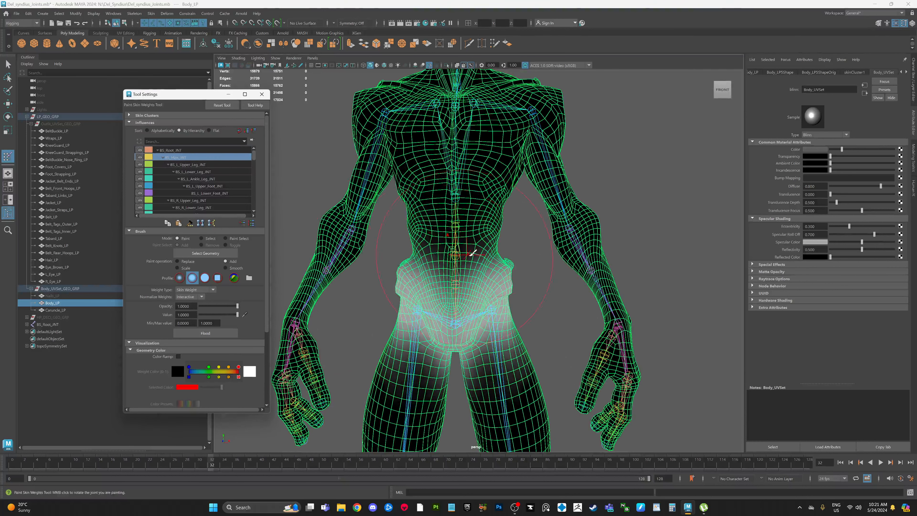
scroll(467, 250, up, 3)
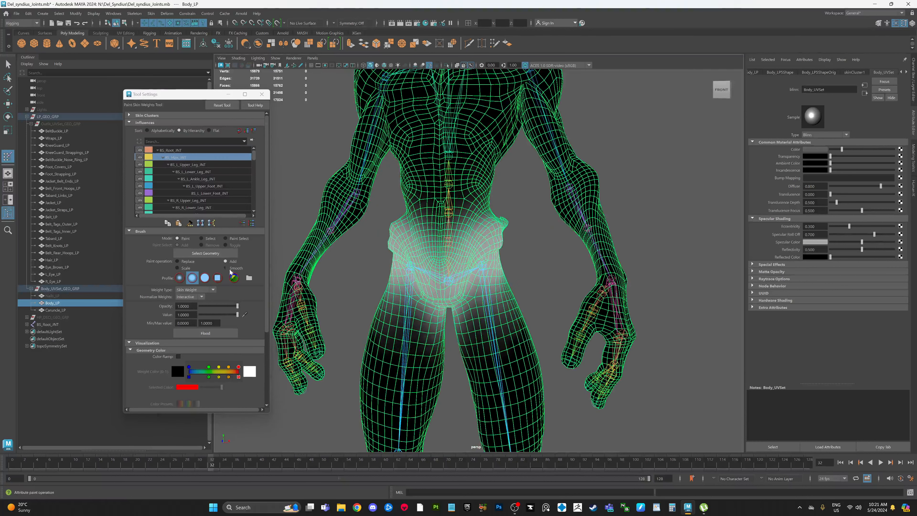
Review the Mirror Skin Weights options for Body_LP and close them without mirroring.
click(151, 14)
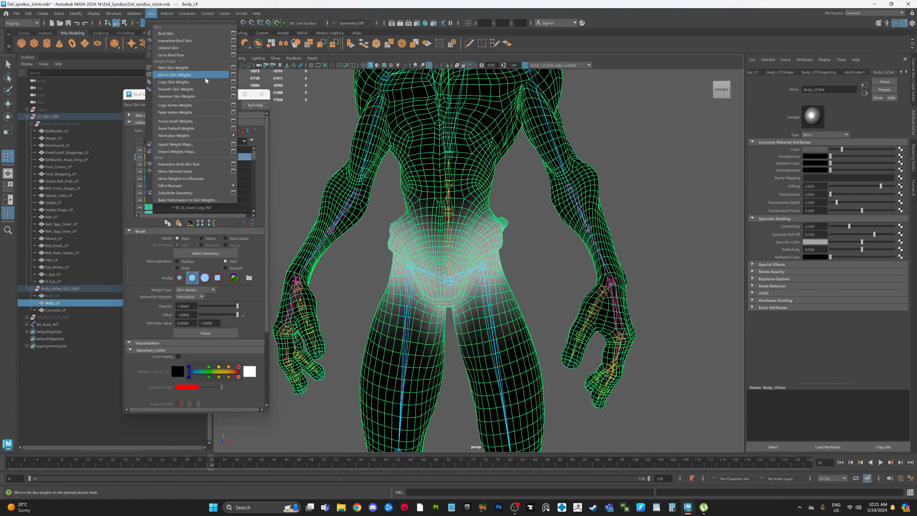
click(233, 75)
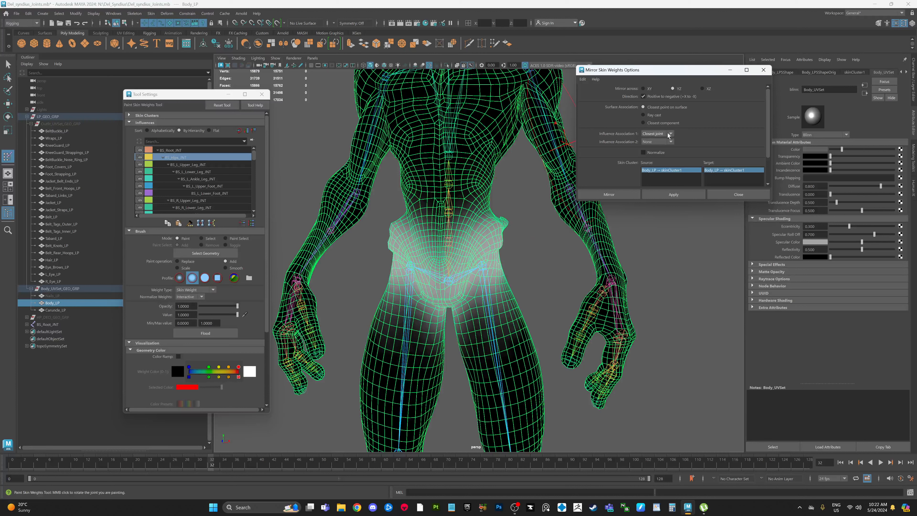
click(745, 196)
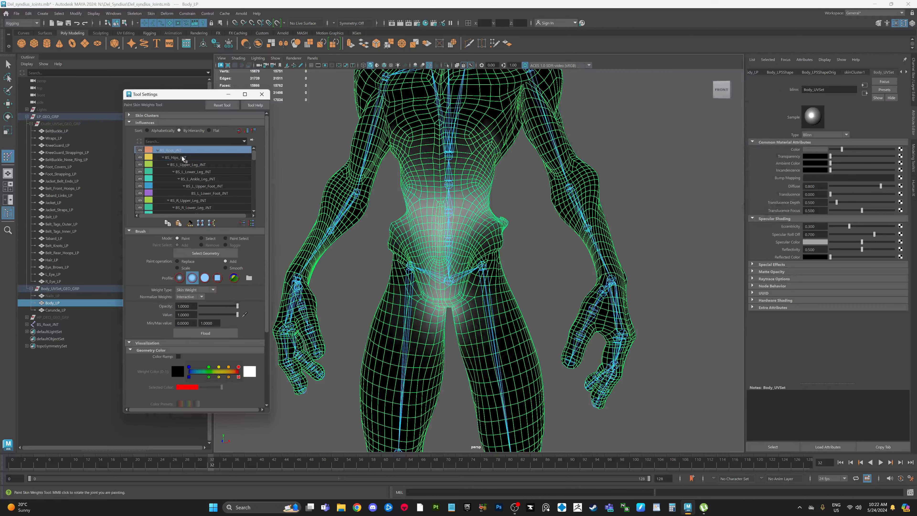
Paint full weight for the BS_L_Upper_Leg_JNT influence around the front, side and back of the character's left thigh.
click(190, 165)
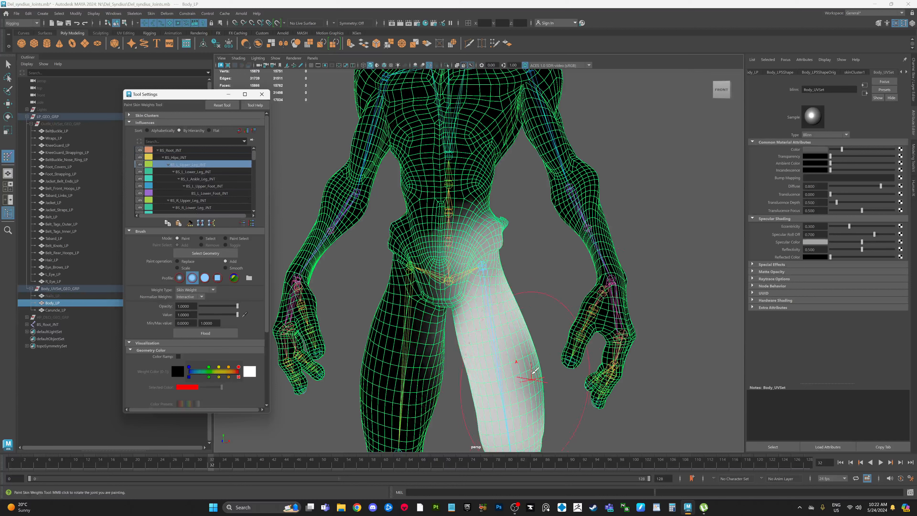
drag(535, 370, 529, 380)
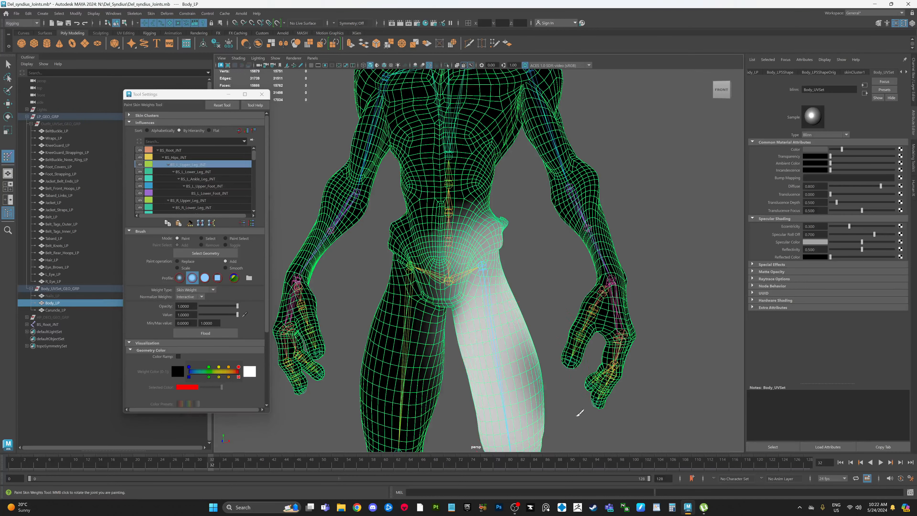
mouse_move(590, 423)
alt+mouse_down()
mouse_move(608, 411)
mouse_move(624, 318)
mouse_move(536, 311)
alt+mouse_up()
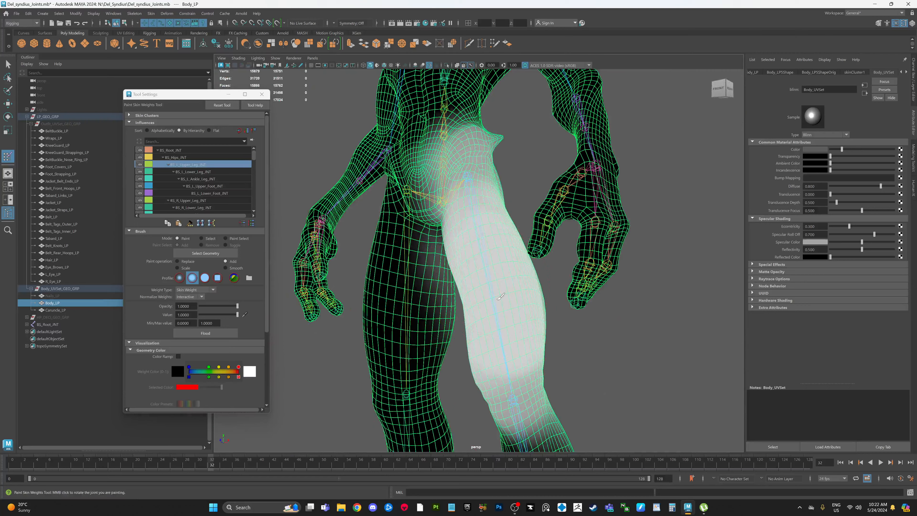
mouse_move(509, 322)
alt+mouse_down()
mouse_move(518, 334)
mouse_move(483, 348)
alt+mouse_up()
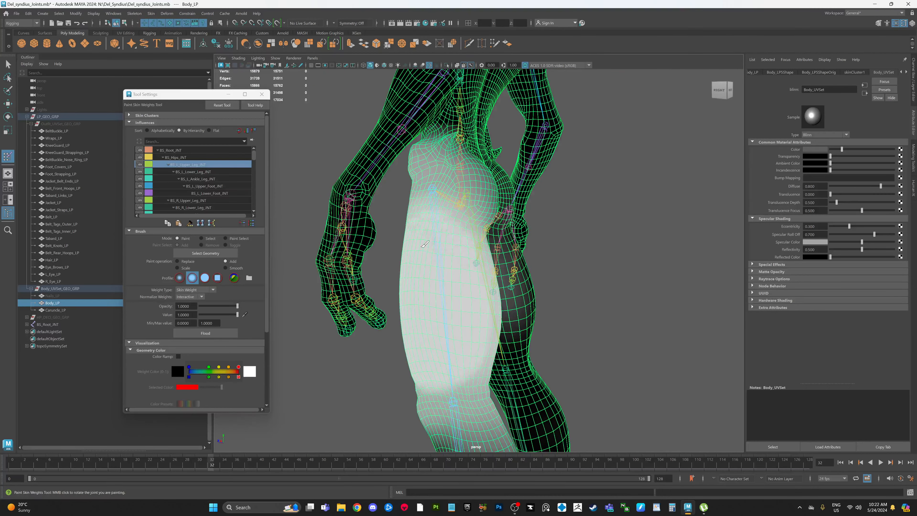
mouse_move(430, 272)
alt+mouse_down()
mouse_move(424, 307)
mouse_move(426, 261)
alt+mouse_up()
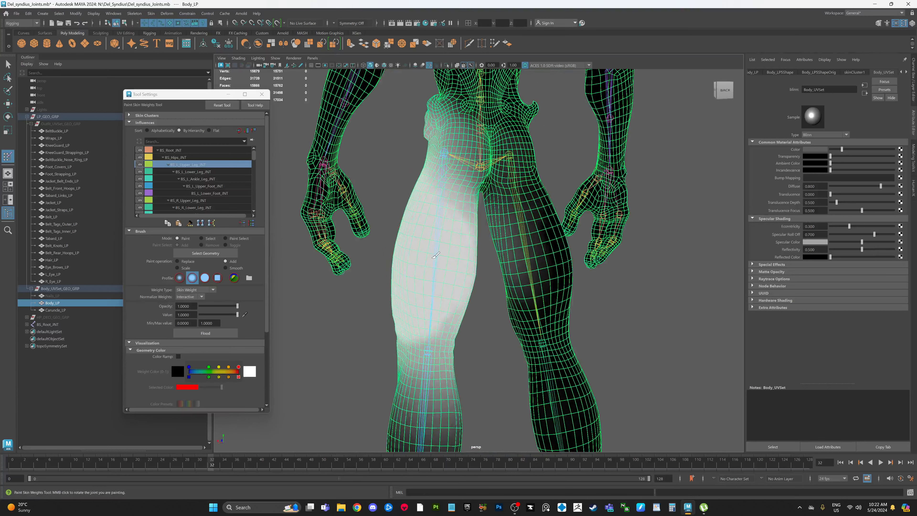
mouse_move(444, 331)
alt+mouse_down()
mouse_move(426, 280)
mouse_move(452, 327)
alt+mouse_up()
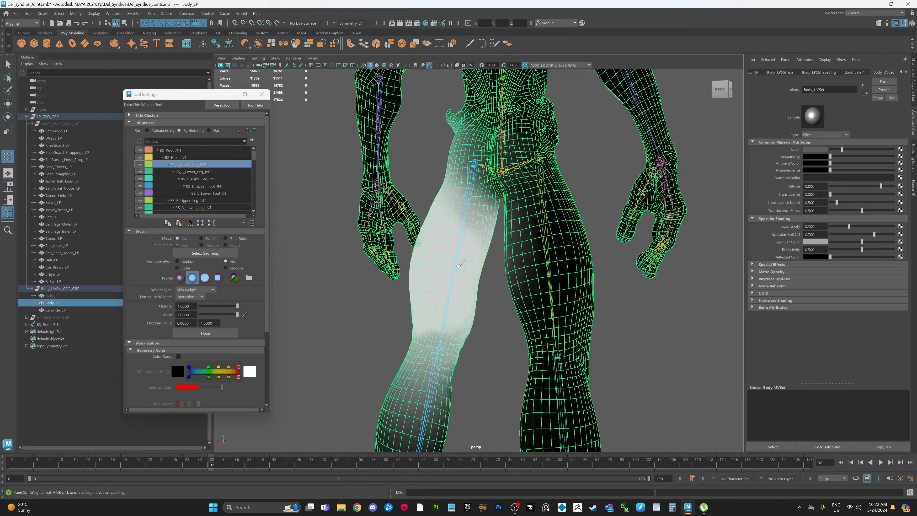
mouse_move(460, 264)
mouse_down()
mouse_move(403, 266)
mouse_move(420, 267)
mouse_up()
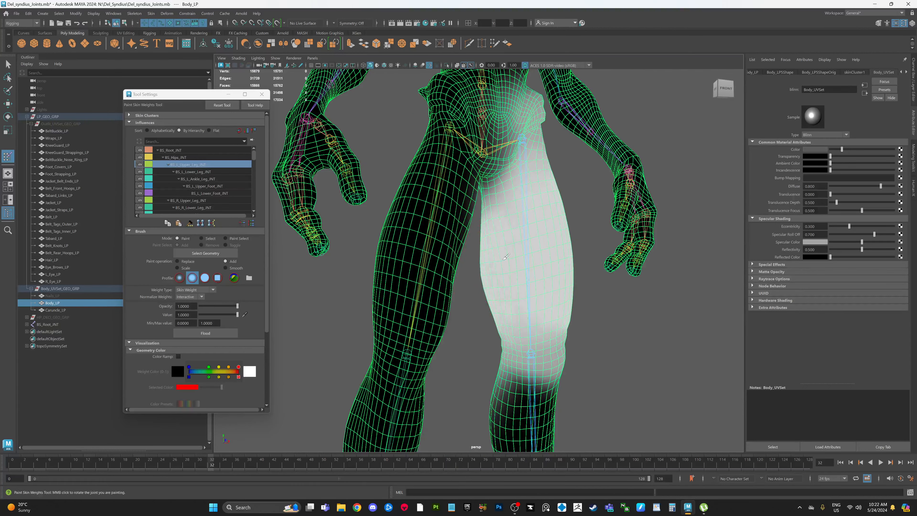
alt+drag(504, 253, 512, 255)
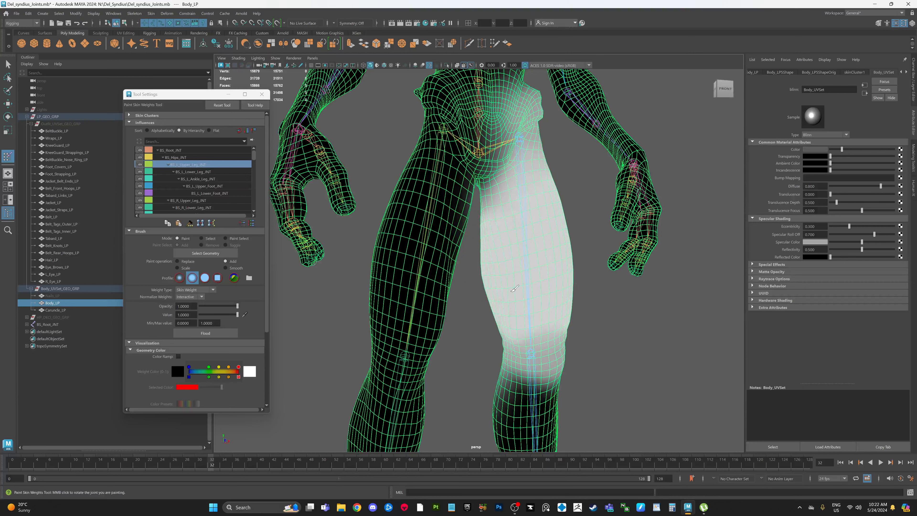
alt+middle_drag(521, 278, 519, 252)
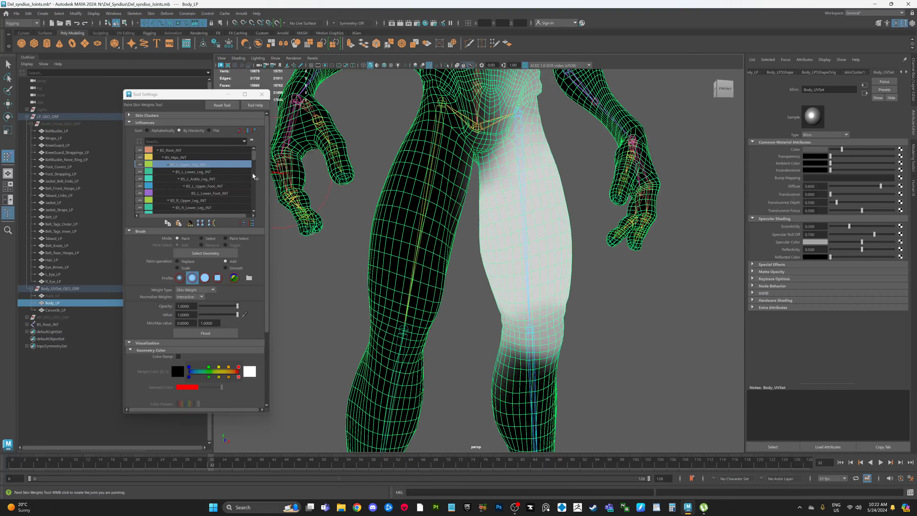
Paint full weight for the BS_L_Lower_Leg_JNT influence around the character's left shin and calf between knee and ankle.
click(193, 170)
alt+drag(621, 320, 521, 257)
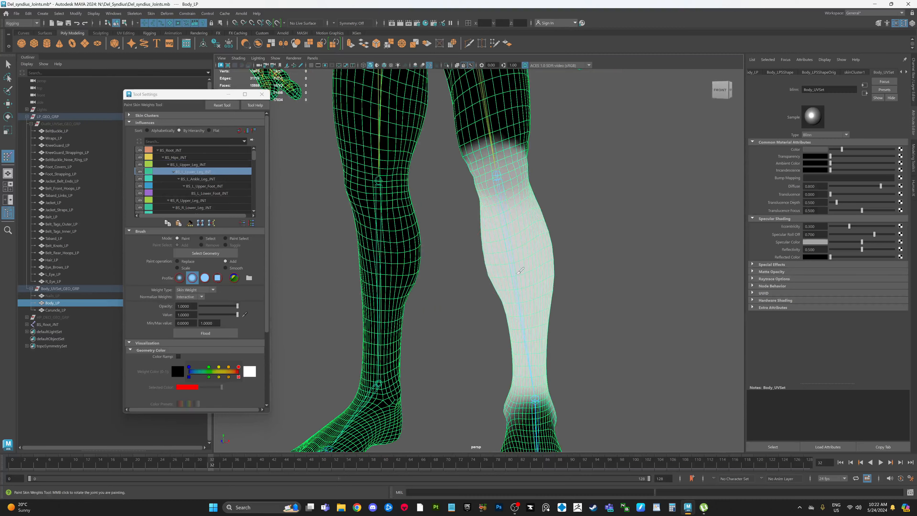
alt+drag(533, 338, 436, 260)
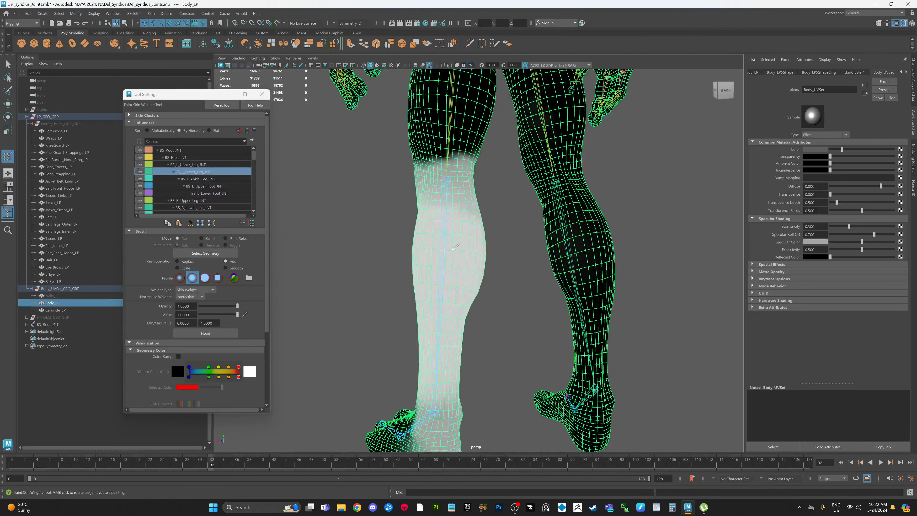
mouse_move(482, 298)
alt+mouse_down()
mouse_move(440, 318)
mouse_move(466, 312)
mouse_move(462, 336)
mouse_move(440, 353)
mouse_move(416, 332)
mouse_move(477, 299)
alt+mouse_up()
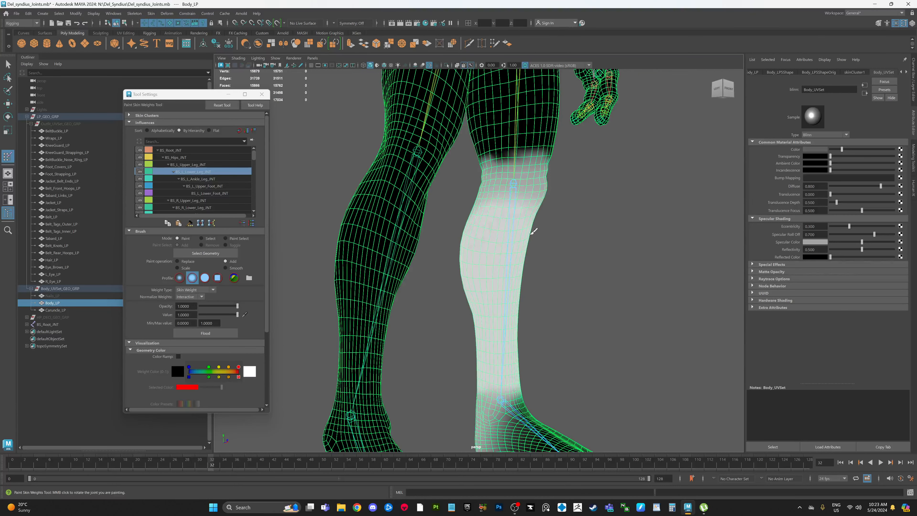
alt+drag(534, 231, 564, 278)
alt+middle_drag(625, 315, 611, 266)
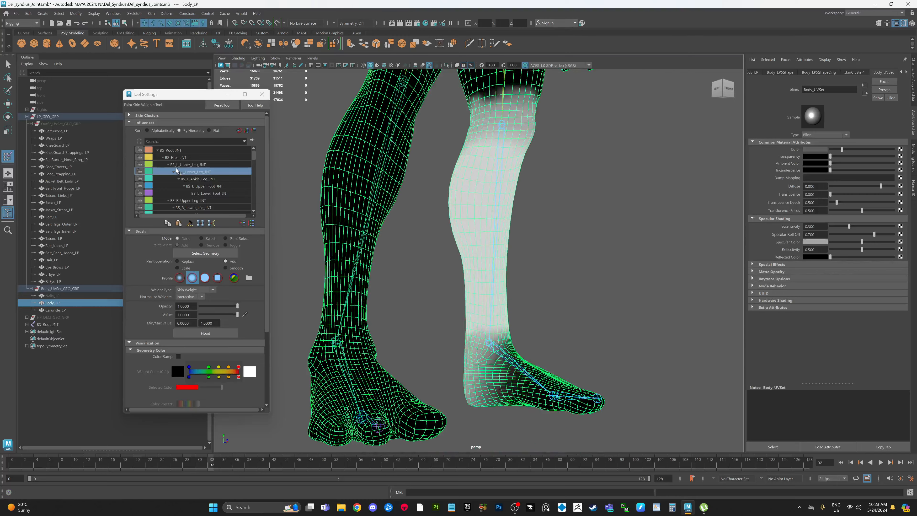
Paint full weight for the BS_L_Ankle_Leg_JNT influence around the character's left ankle, heel and midfoot.
click(194, 180)
scroll(599, 250, up, 5)
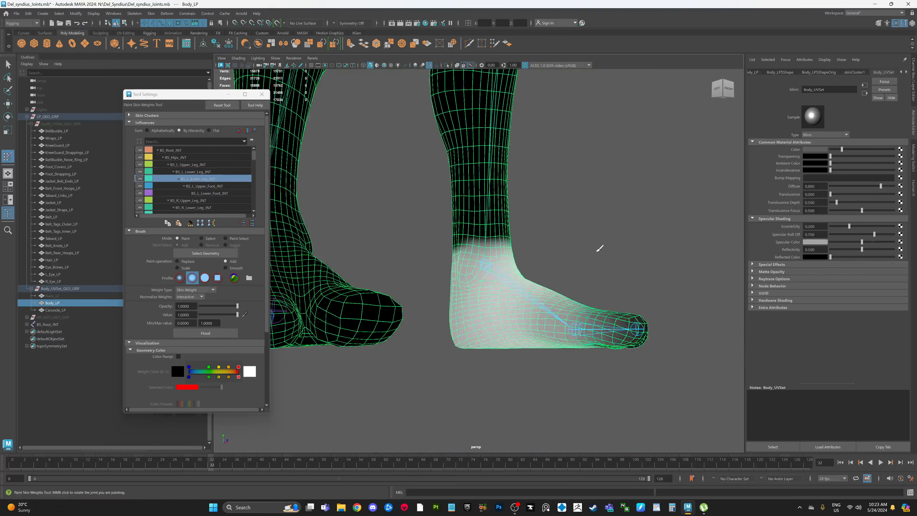
mouse_move(595, 211)
alt+mouse_down()
mouse_move(530, 283)
mouse_move(497, 283)
mouse_move(528, 272)
mouse_move(512, 293)
alt+mouse_up()
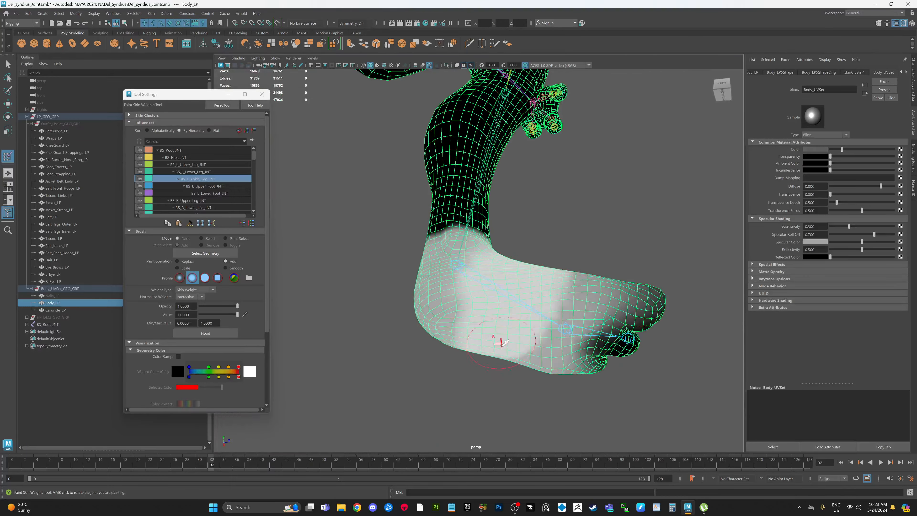
alt+drag(496, 338, 618, 350)
mouse_move(500, 279)
mouse_down()
mouse_move(468, 283)
mouse_move(498, 285)
mouse_up()
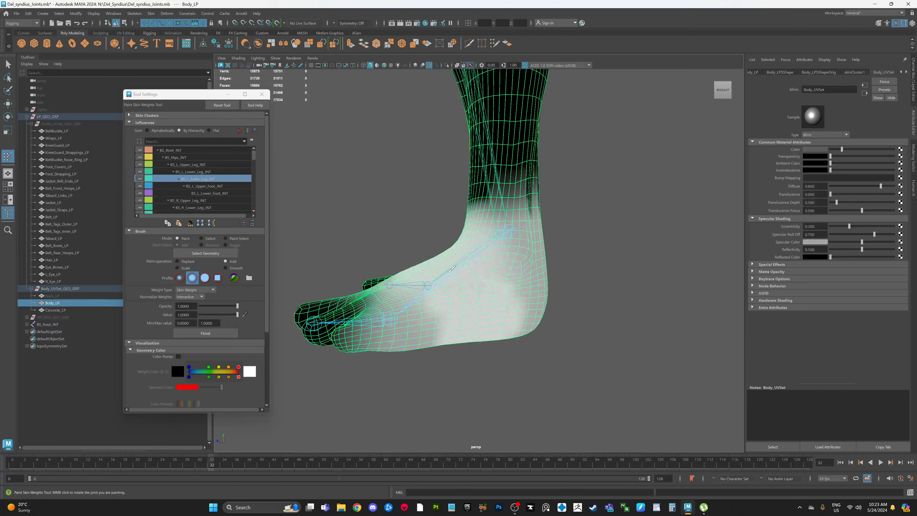
alt+drag(433, 307, 467, 303)
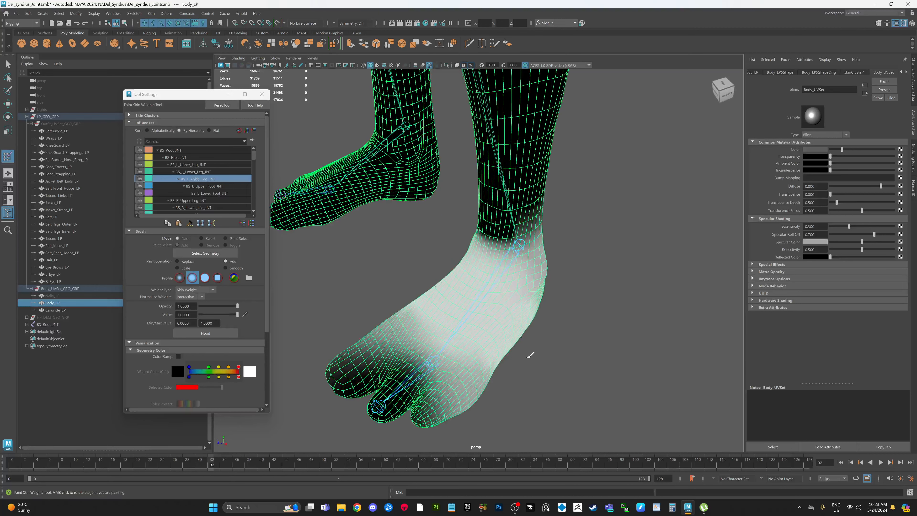
Paint full weight for the BS_L_Upper_Foot_JNT influence over the toes and ball of the left foot.
click(213, 186)
mouse_move(465, 317)
alt+mouse_down()
mouse_move(471, 307)
mouse_move(527, 288)
mouse_move(528, 262)
mouse_move(458, 322)
mouse_move(542, 322)
mouse_move(472, 318)
mouse_move(462, 333)
alt+mouse_up()
mouse_move(574, 331)
alt+mouse_down()
mouse_move(598, 313)
mouse_move(610, 282)
mouse_move(668, 305)
alt+mouse_up()
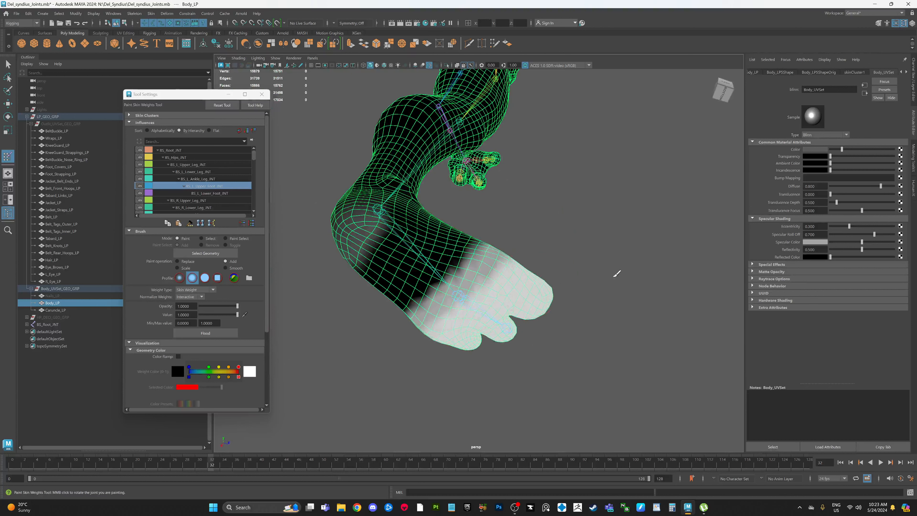
alt+drag(617, 274, 597, 271)
alt+middle_drag(597, 271, 597, 254)
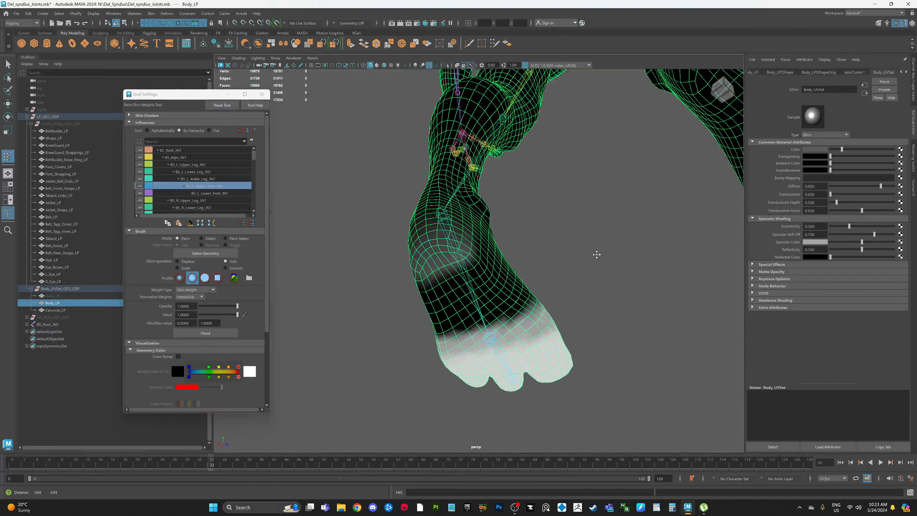
alt+drag(597, 255, 570, 287)
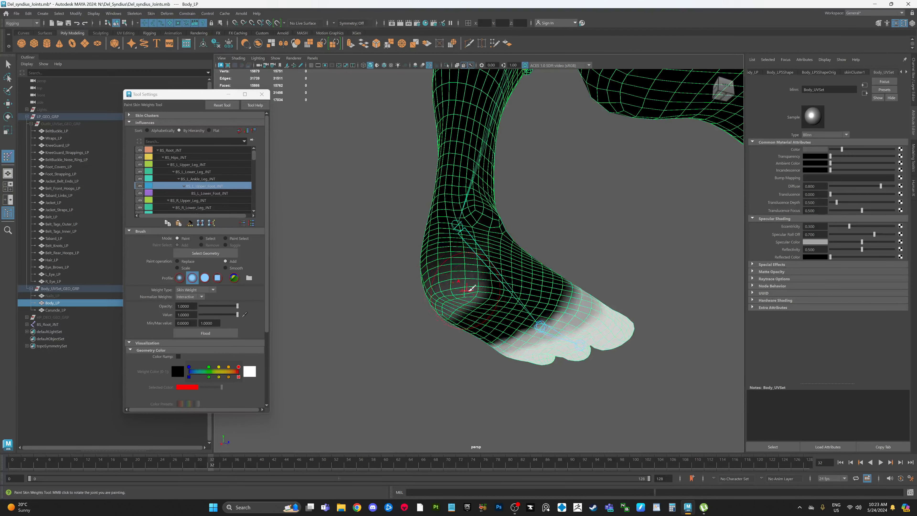
Paint the remaining BS_L_Ankle_Leg_JNT weight over the left heel and check the BS_L_Upper_Foot_JNT influence on the toes.
click(202, 179)
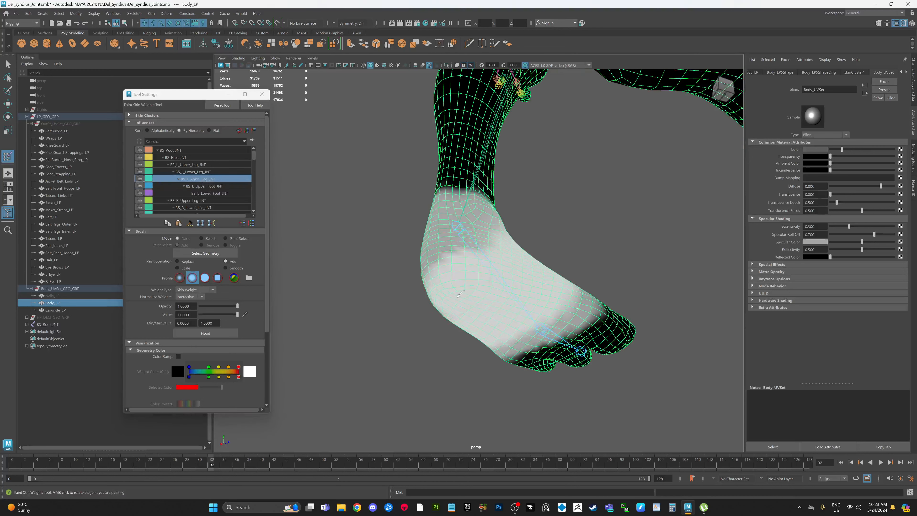
mouse_move(453, 307)
alt+mouse_down()
mouse_move(471, 318)
mouse_move(522, 303)
mouse_move(464, 302)
alt+mouse_up()
mouse_move(463, 300)
mouse_down()
mouse_move(476, 294)
mouse_move(496, 312)
mouse_move(449, 319)
mouse_move(473, 315)
mouse_move(494, 287)
mouse_up()
click(204, 186)
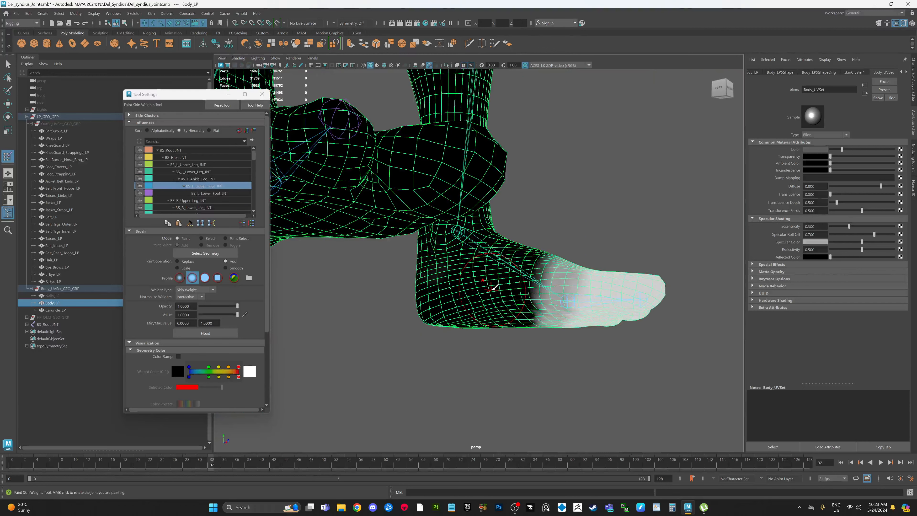
alt+drag(512, 352, 538, 364)
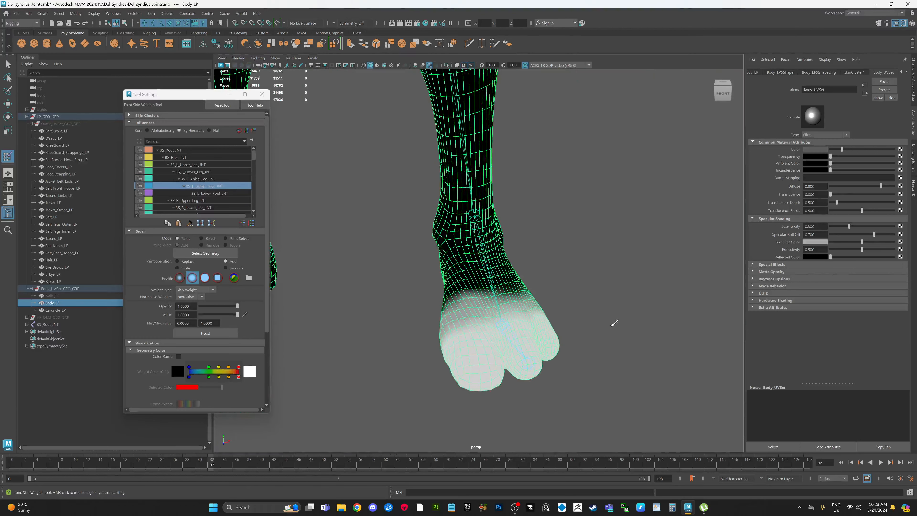
alt+middle_drag(616, 282, 608, 293)
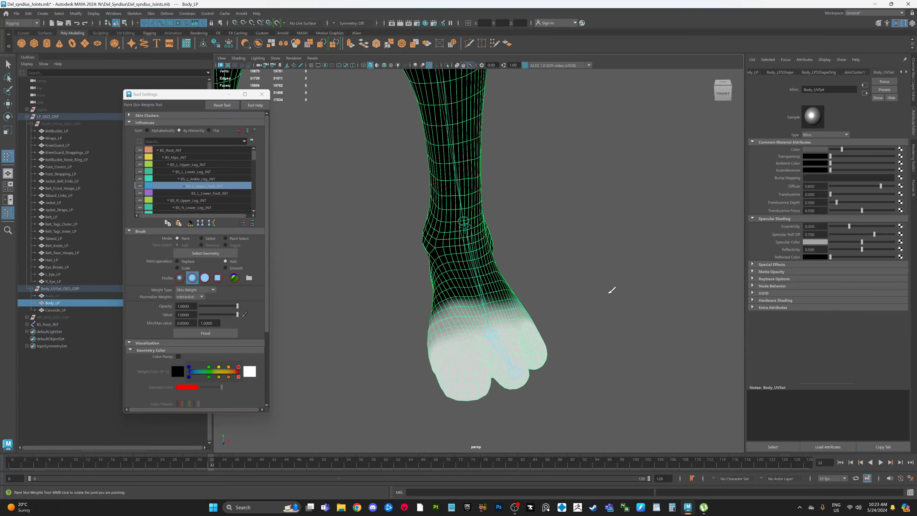
Leave weight painting, hide and redisplay the selection mask icons, and test what gets selected at the left ankle joint.
key(q)
click(607, 293)
alt+middle_drag(569, 260, 579, 290)
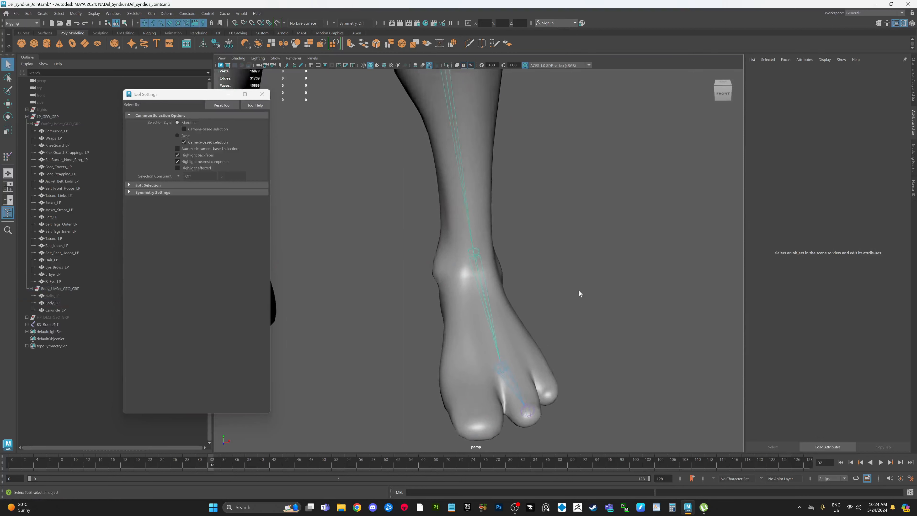
scroll(579, 290, down, 2)
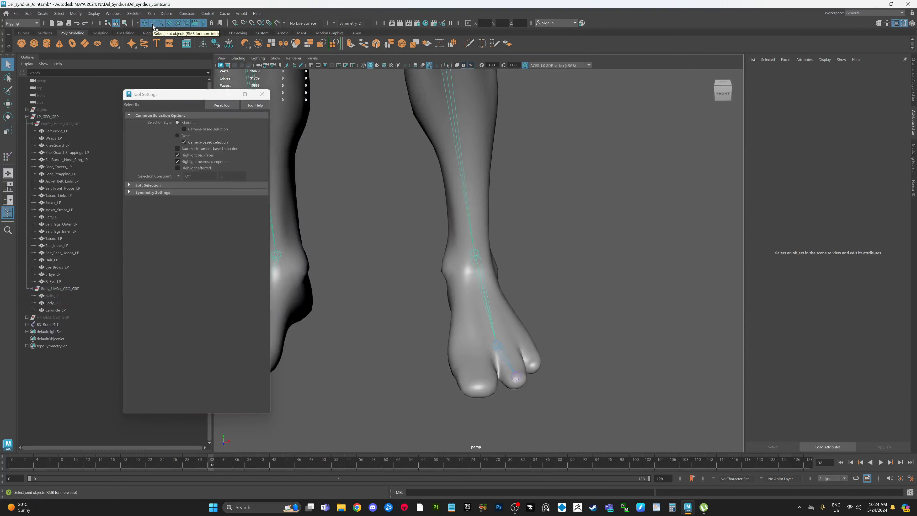
click(137, 23)
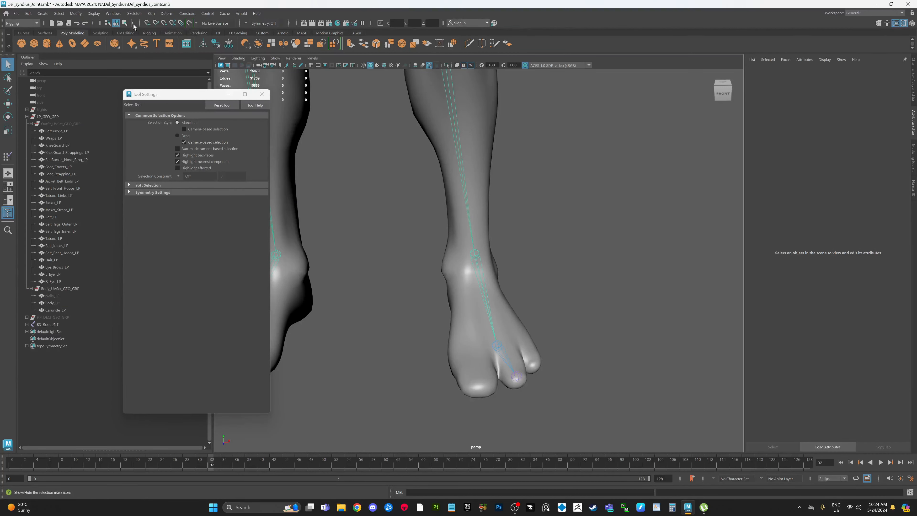
click(133, 22)
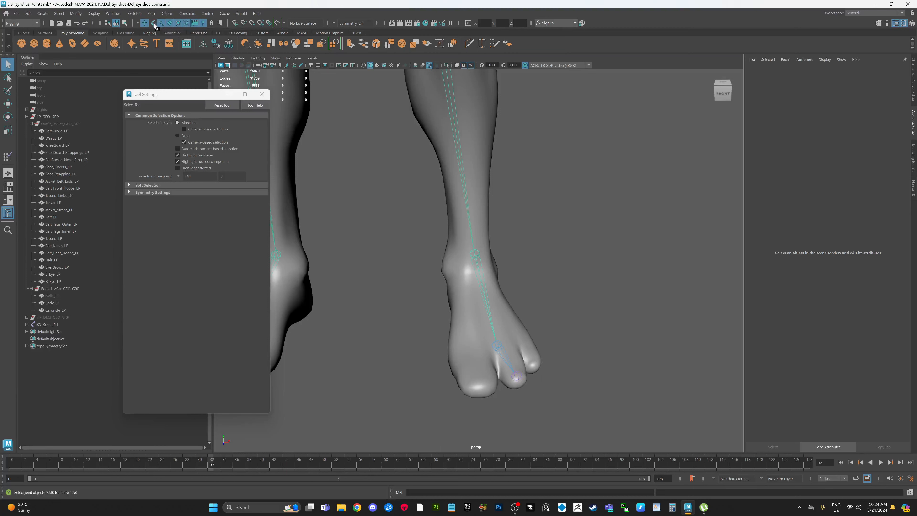
click(474, 256)
alt+drag(568, 305, 589, 279)
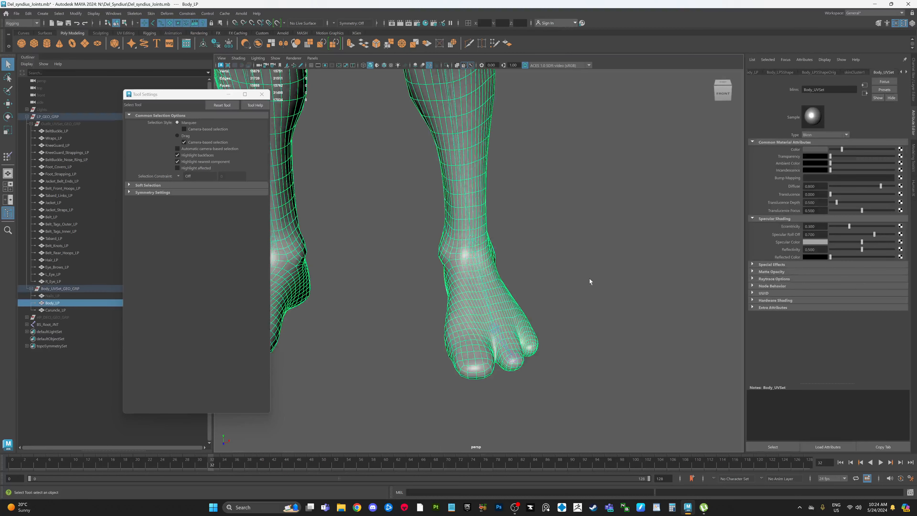
click(589, 278)
Switch Body_LP to vertex mode and select the left foot's toe vertices with the Lasso tool.
alt+drag(531, 267, 551, 306)
click(489, 346)
alt+drag(523, 349, 492, 328)
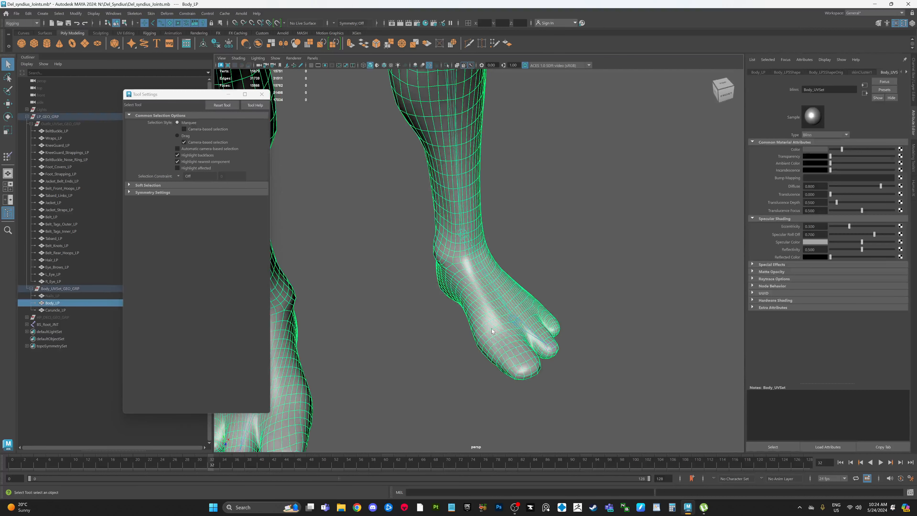
right_drag(491, 297, 452, 296)
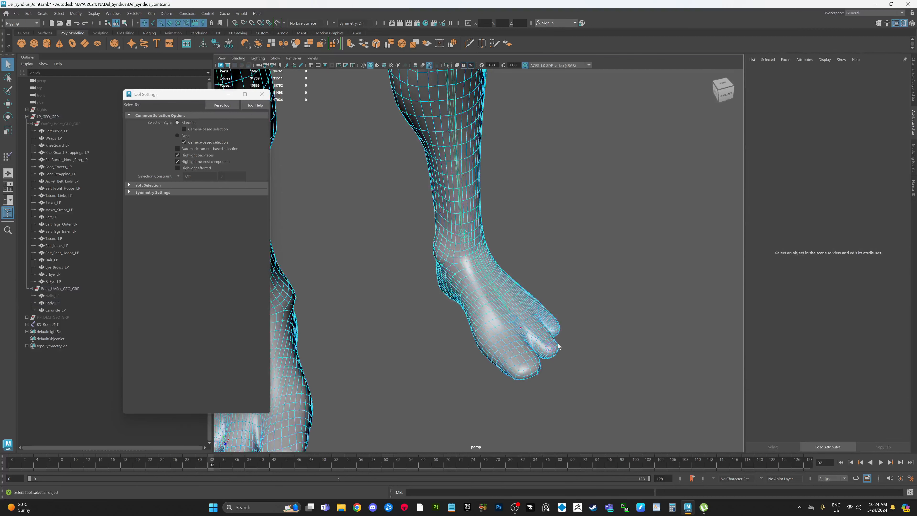
alt+drag(559, 346, 639, 356)
mouse_move(655, 381)
mouse_down()
mouse_move(616, 295)
mouse_move(497, 250)
mouse_up()
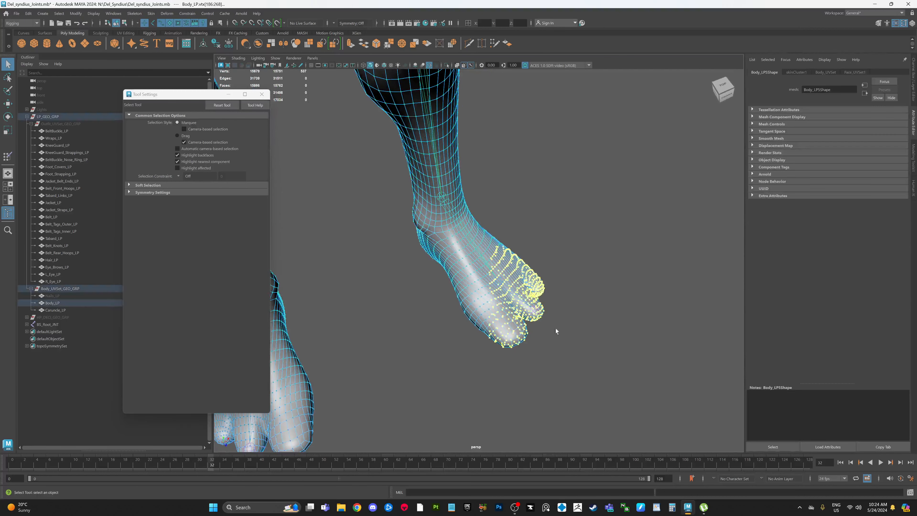
click(8, 78)
click(532, 364)
mouse_move(594, 372)
mouse_down()
mouse_move(606, 349)
mouse_move(521, 228)
mouse_move(461, 312)
mouse_move(549, 372)
mouse_move(579, 381)
mouse_move(556, 351)
mouse_move(589, 348)
mouse_move(608, 373)
mouse_move(590, 383)
mouse_move(584, 374)
mouse_up()
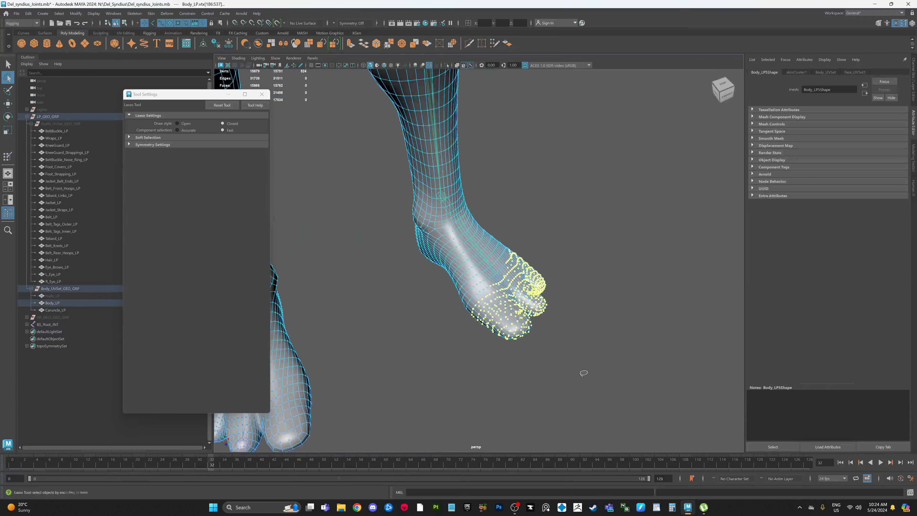
Flood the selected toe vertices with a weight value of 1 for the BS_L_Upper_Foot_JNT influence, using the Add operation.
right_drag(541, 279, 515, 269)
mouse_move(517, 269)
alt+mouse_down()
mouse_move(567, 287)
mouse_move(542, 303)
mouse_move(476, 283)
mouse_move(577, 284)
mouse_move(606, 263)
mouse_move(600, 280)
alt+mouse_up()
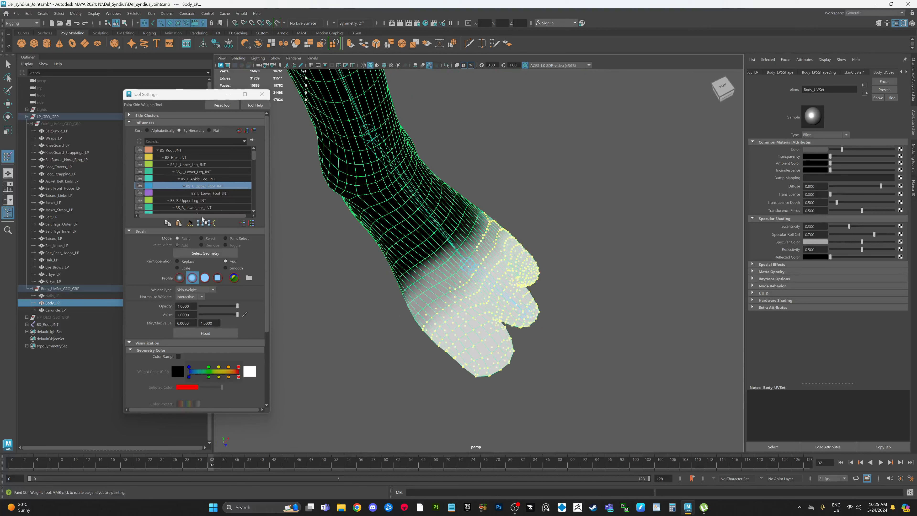
click(204, 179)
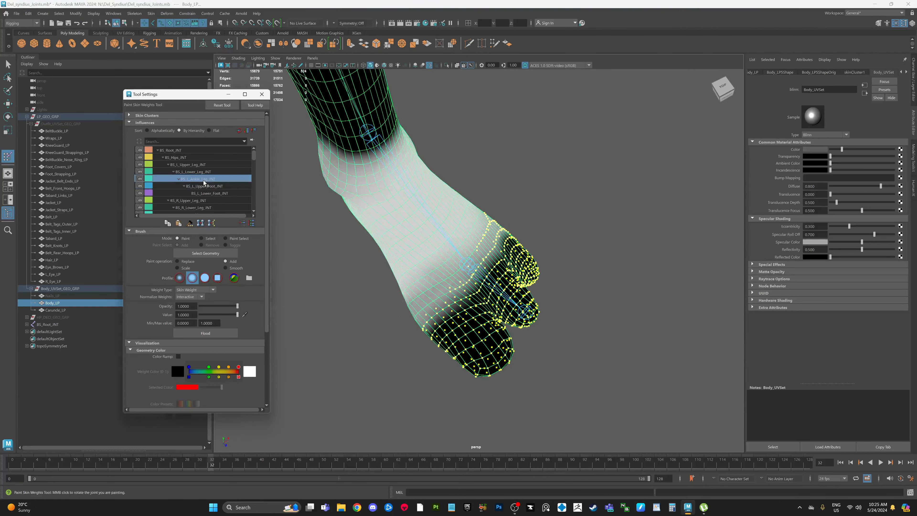
click(204, 186)
mouse_move(578, 309)
alt+mouse_down()
mouse_move(466, 300)
mouse_move(513, 274)
mouse_move(473, 291)
mouse_move(568, 328)
mouse_move(569, 312)
alt+mouse_up()
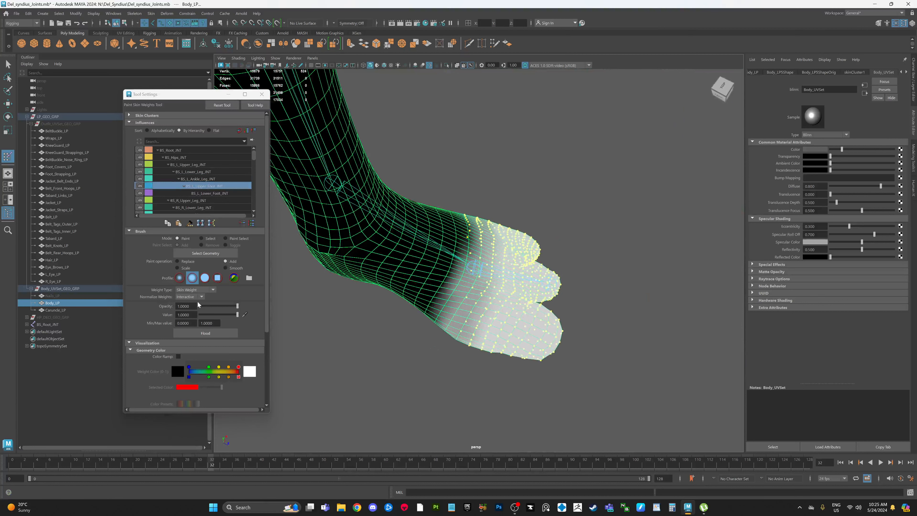
click(220, 332)
alt+drag(594, 332, 614, 333)
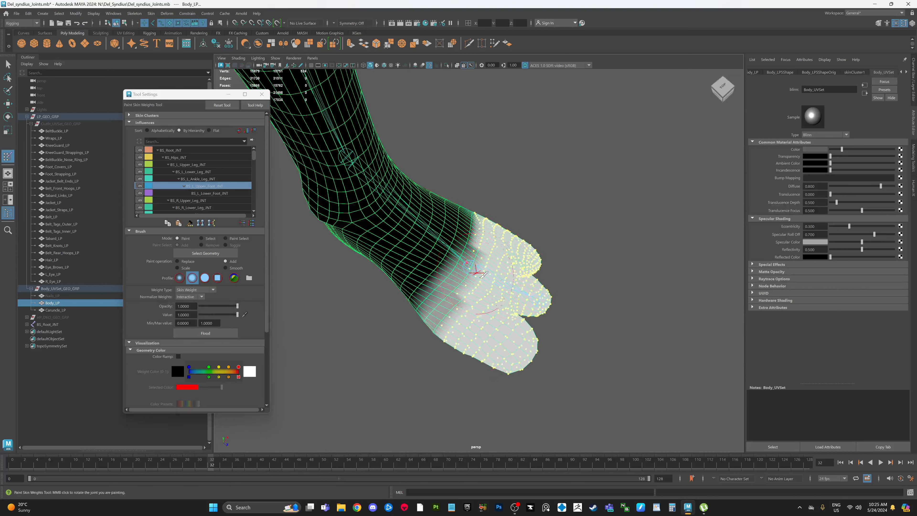
alt+drag(480, 294, 361, 246)
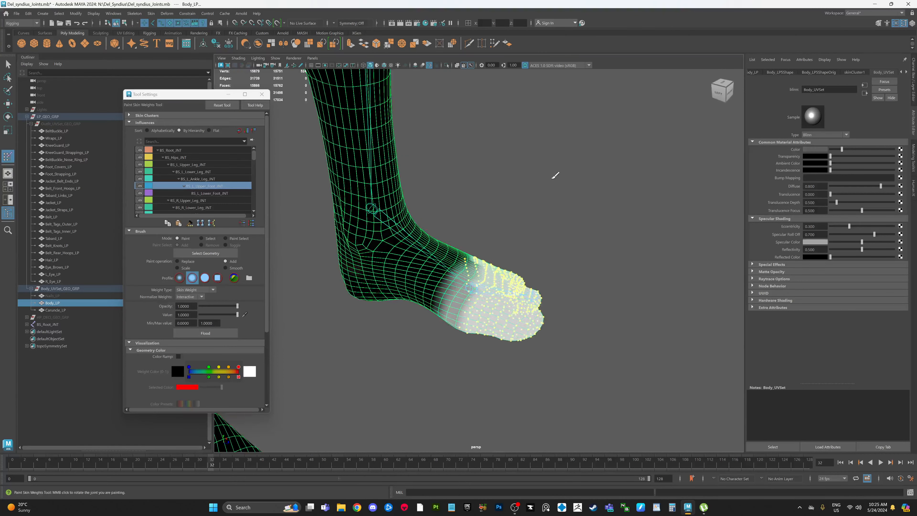
mouse_move(563, 218)
alt+mouse_down()
mouse_move(548, 201)
mouse_move(534, 239)
mouse_move(547, 244)
mouse_move(554, 232)
mouse_move(548, 223)
alt+mouse_up()
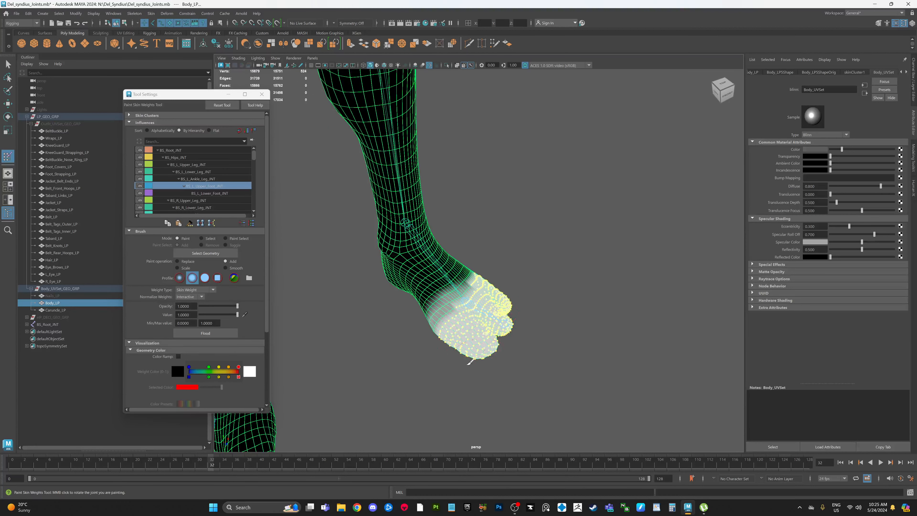
scroll(502, 216, down, 5)
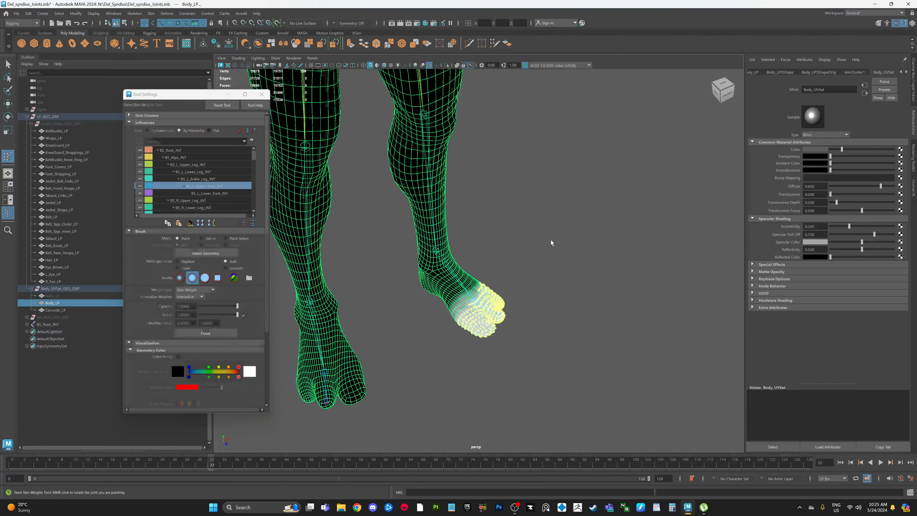
Clear the toe vertex selection and restart Paint Skin Weights on the whole Body_LP mesh.
key(q)
click(549, 243)
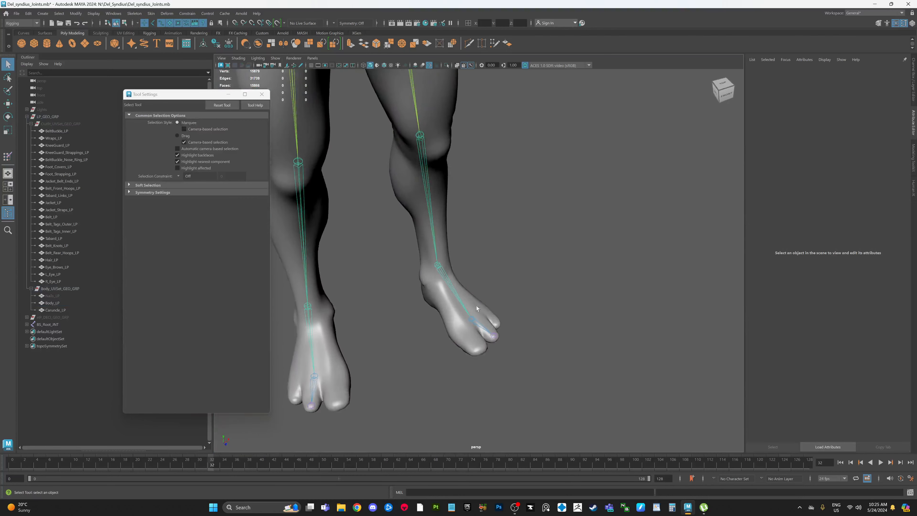
click(468, 298)
right_drag(471, 300, 430, 283)
alt+drag(504, 272, 644, 261)
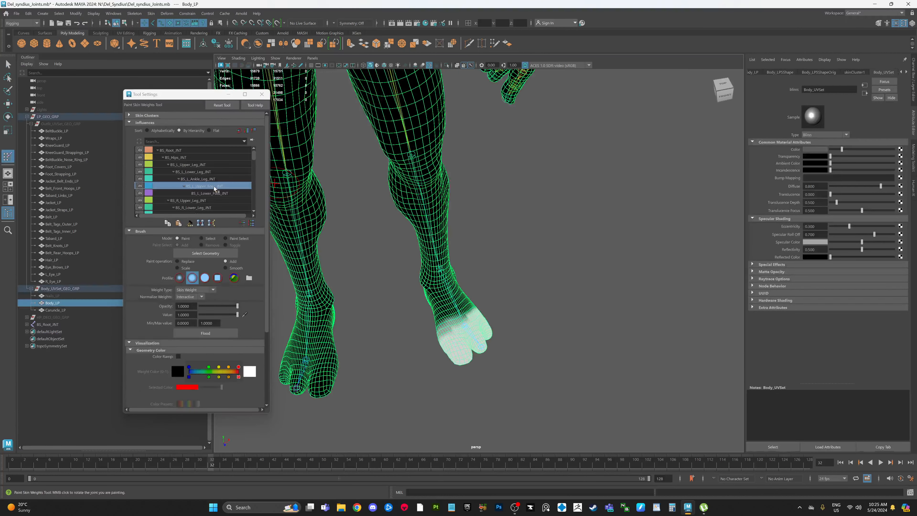
Set the paint operation to Smooth and flood the BS_L_Upper_Leg_JNT influence on the left thigh.
click(194, 165)
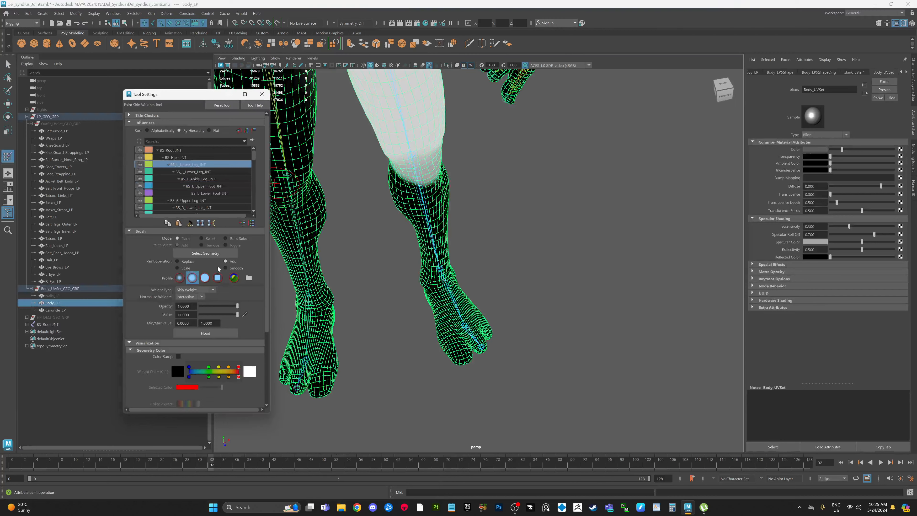
click(226, 269)
scroll(569, 283, down, 5)
alt+drag(569, 282, 563, 275)
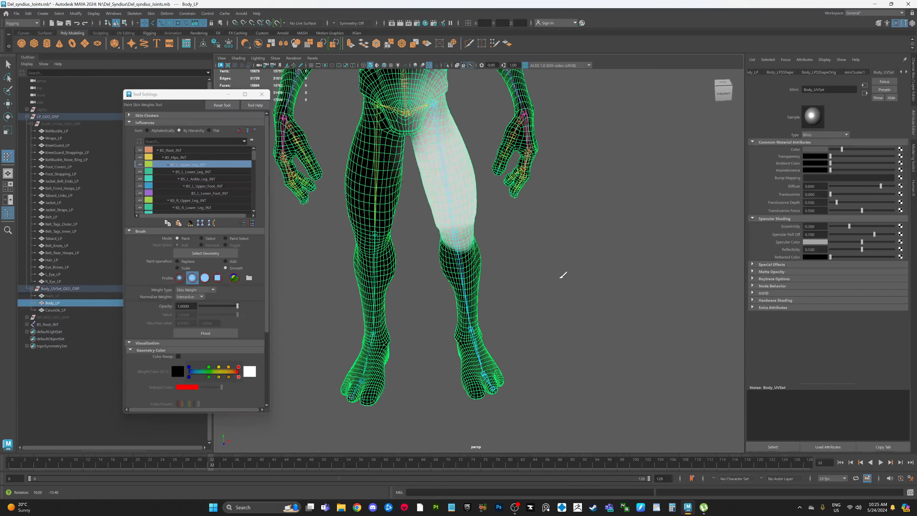
scroll(563, 274, up, 3)
mouse_move(552, 271)
alt+middle_down()
mouse_move(542, 268)
mouse_move(571, 332)
alt+middle_up()
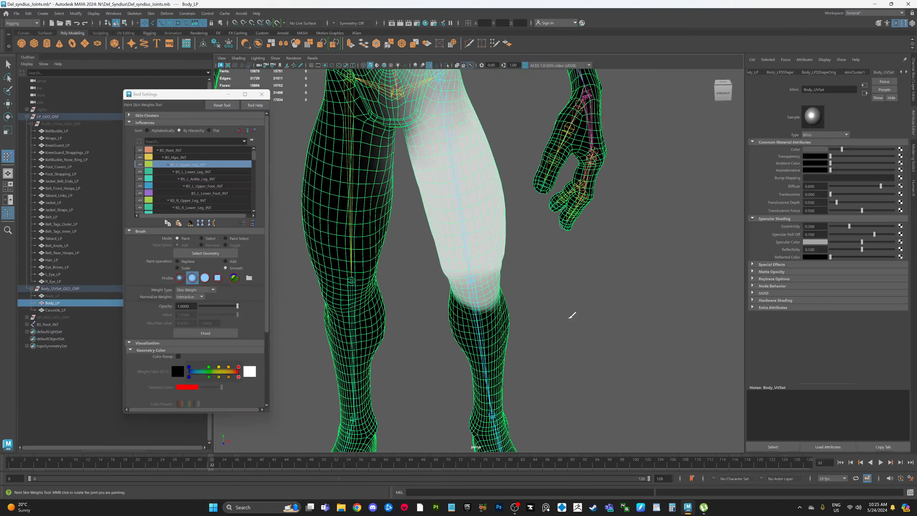
click(223, 332)
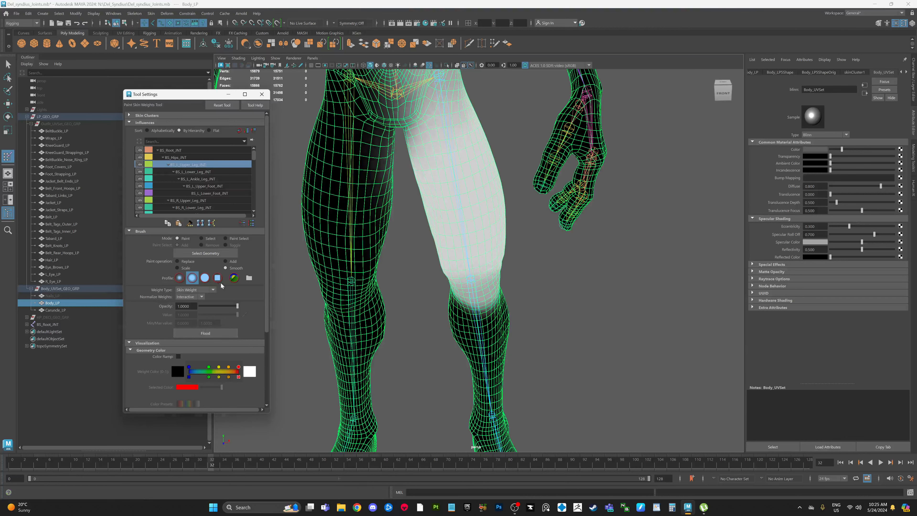
Smooth the BS_L_Lower_Leg_JNT influence on the left shin by flooding it.
click(193, 171)
alt+middle_drag(592, 334, 520, 231)
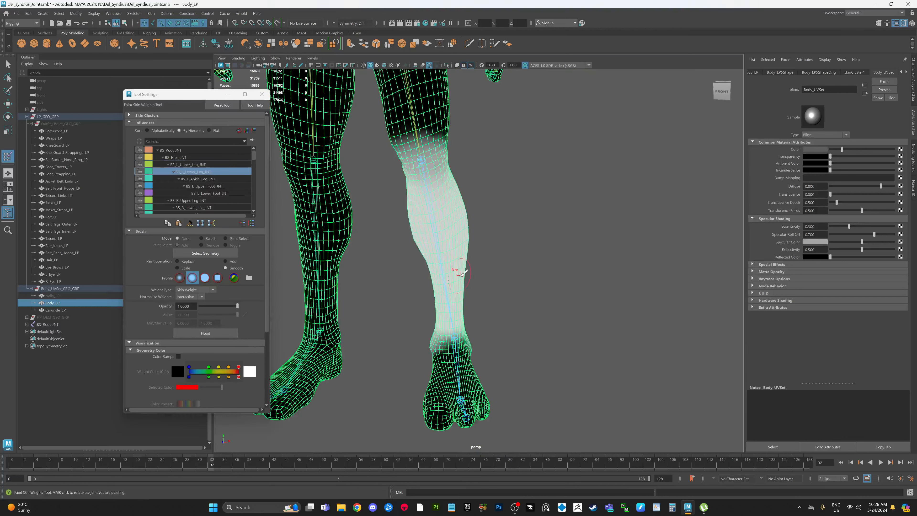
click(222, 333)
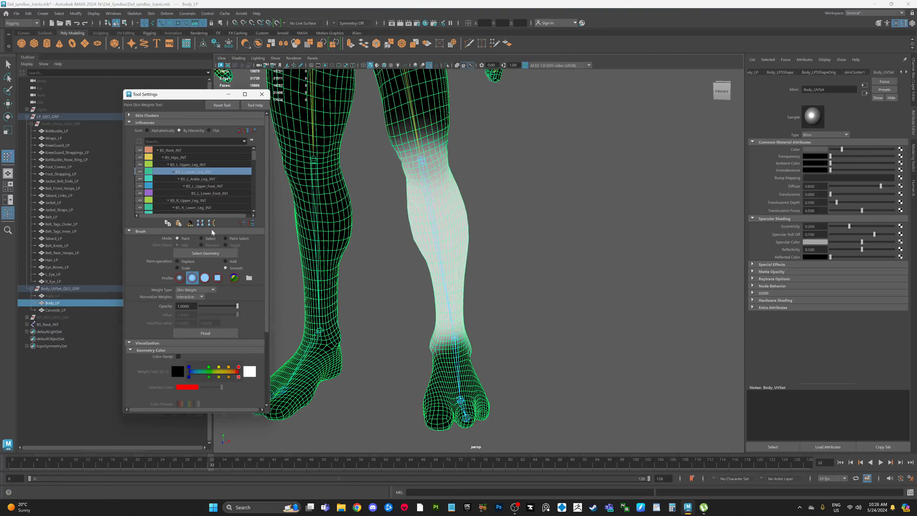
Smooth the BS_L_Ankle_Leg_JNT and BS_L_Upper_Foot_JNT influences on the left foot by flooding each one.
click(209, 179)
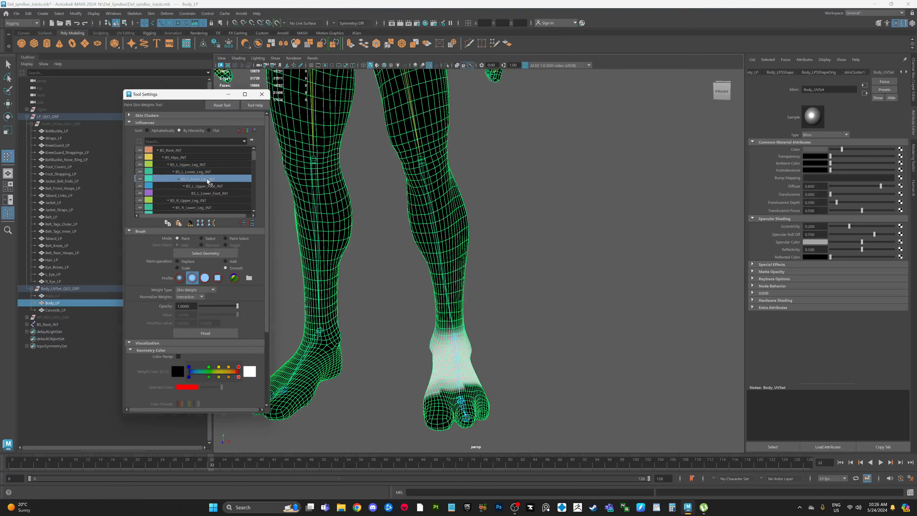
click(222, 333)
alt+middle_drag(364, 342, 343, 303)
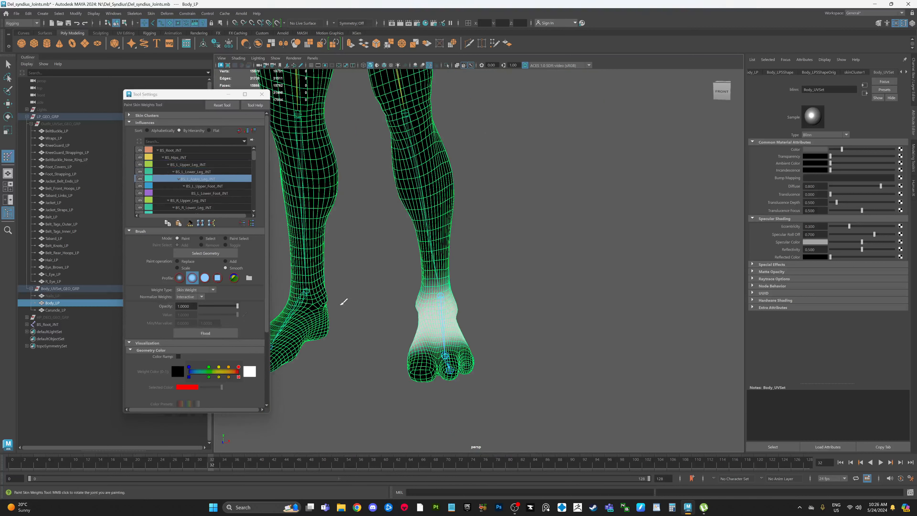
click(213, 186)
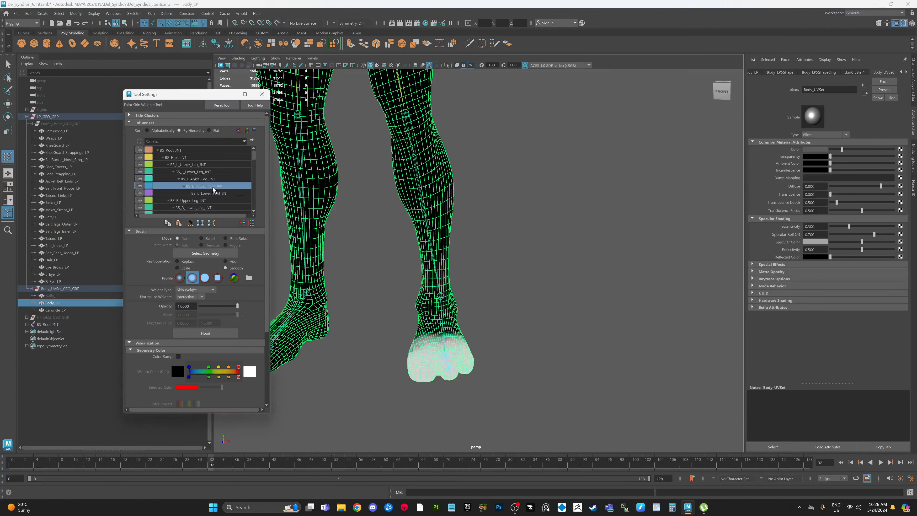
click(220, 335)
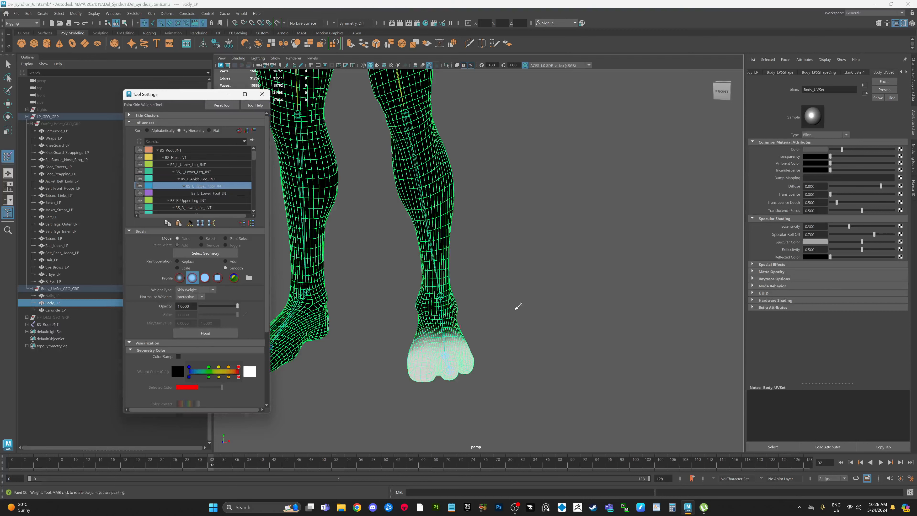
alt+drag(516, 307, 495, 327)
Inspect the BS_L_Lower_Foot_JNT influence on the left toes, exit Paint Skin Weights and clear the selection.
click(206, 193)
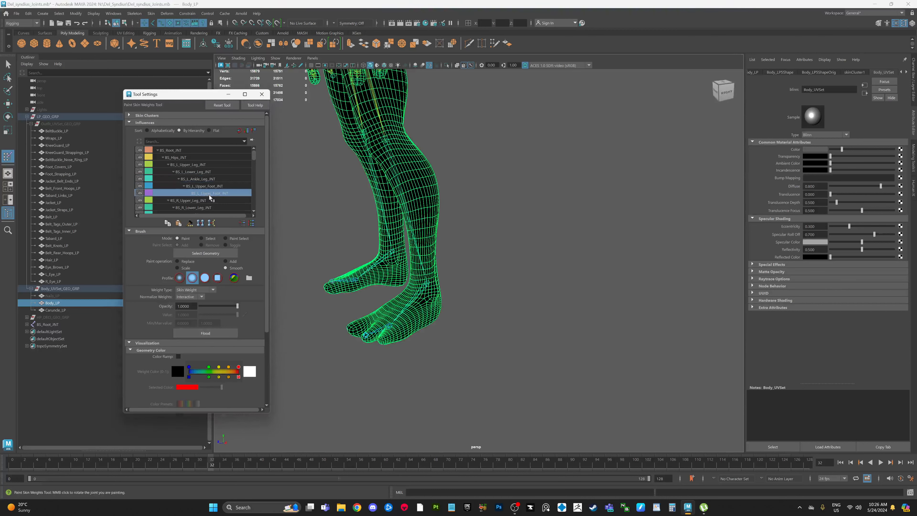
mouse_move(502, 289)
alt+mouse_down()
mouse_move(536, 303)
mouse_move(557, 257)
mouse_move(579, 289)
mouse_move(542, 276)
mouse_move(548, 256)
mouse_move(553, 356)
mouse_move(538, 344)
alt+mouse_up()
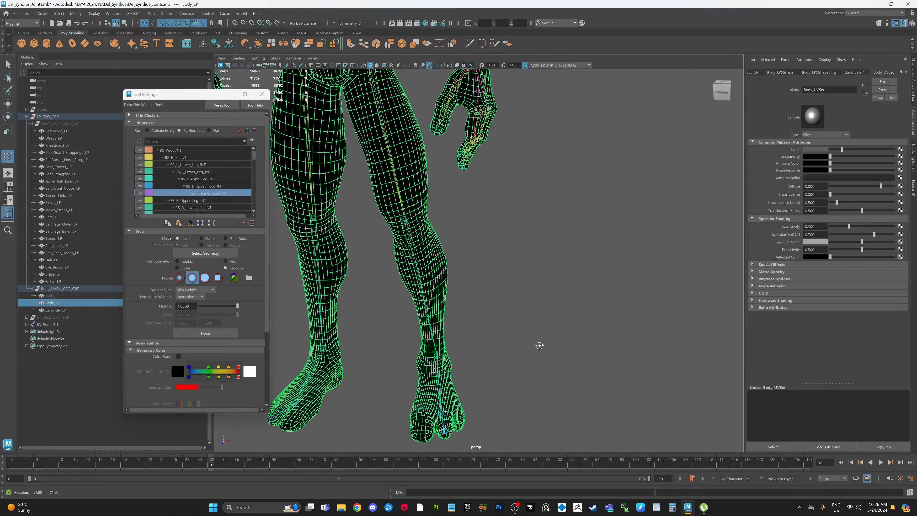
key(q)
click(540, 283)
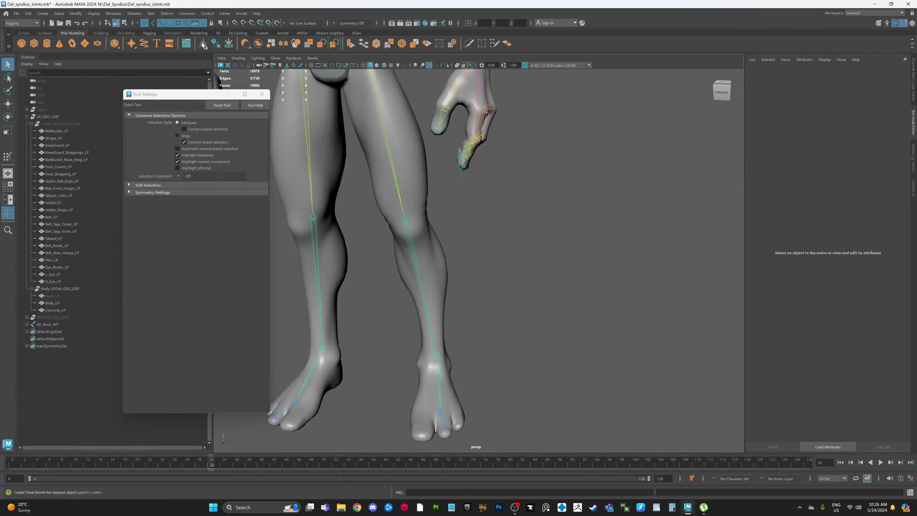
Rotate the BS_L_Upper_Leg_JNT joint in several directions to test how the left hip and thigh deform.
click(387, 144)
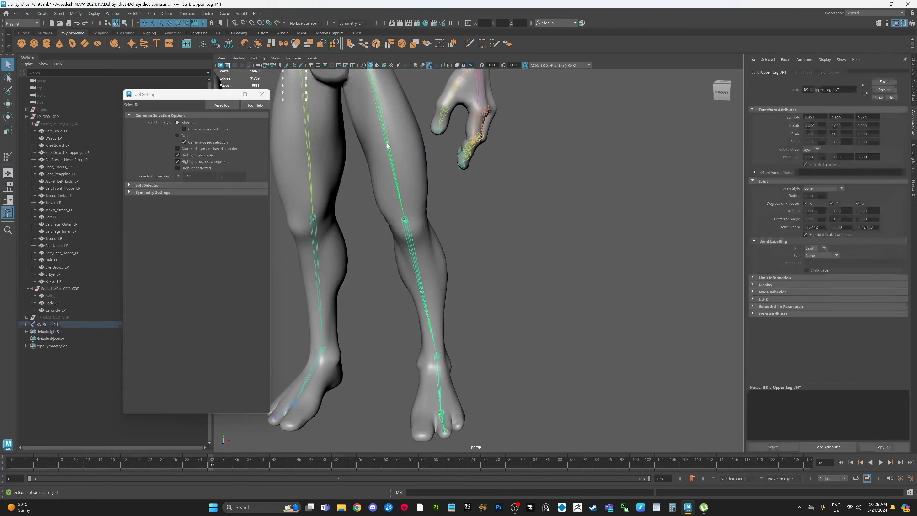
scroll(388, 145, down, 4)
alt+middle_drag(426, 184, 468, 265)
key(e)
alt+drag(468, 266, 447, 238)
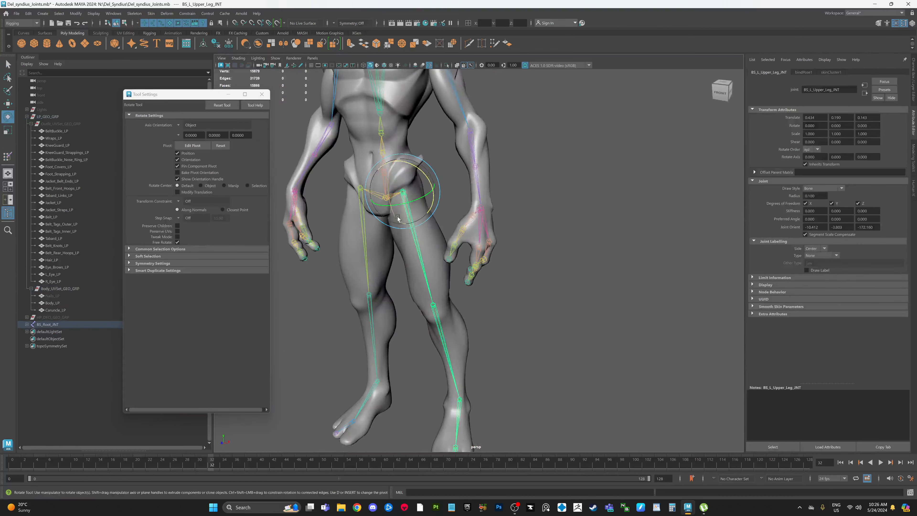
mouse_move(392, 216)
mouse_down()
mouse_move(397, 228)
mouse_move(382, 210)
mouse_up()
alt+drag(404, 239, 518, 250)
drag(509, 196, 569, 312)
middle_drag(569, 311, 532, 326)
Undo the test rotations of the left upper leg joint and deselect it.
key(ctrl+z)
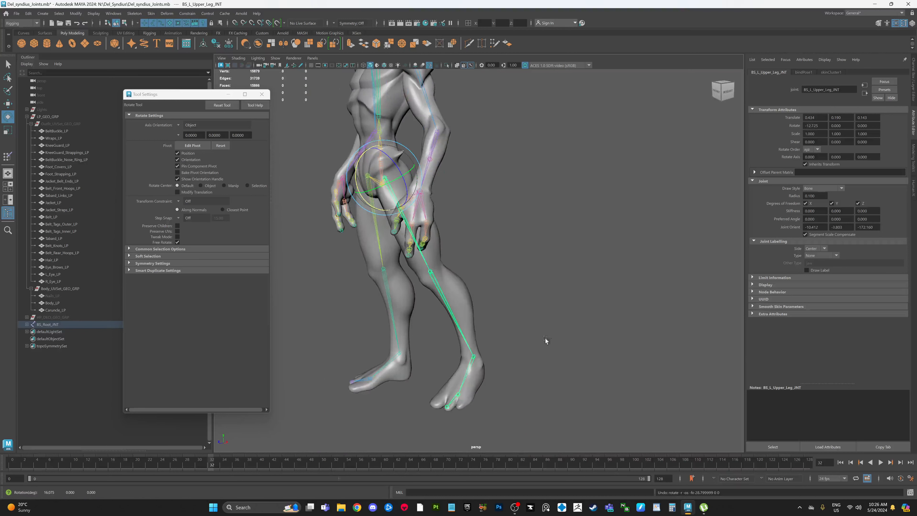
key(ctrl+z)
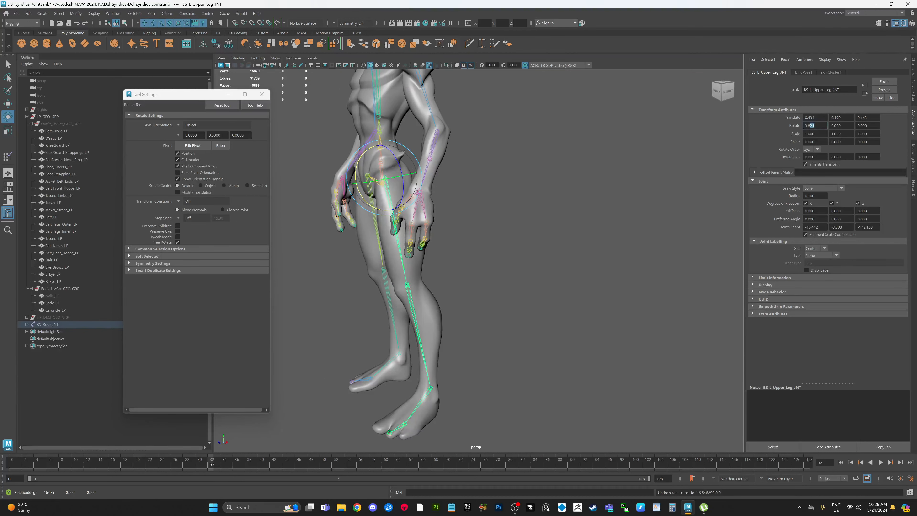
key(ctrl+z)
click(512, 306)
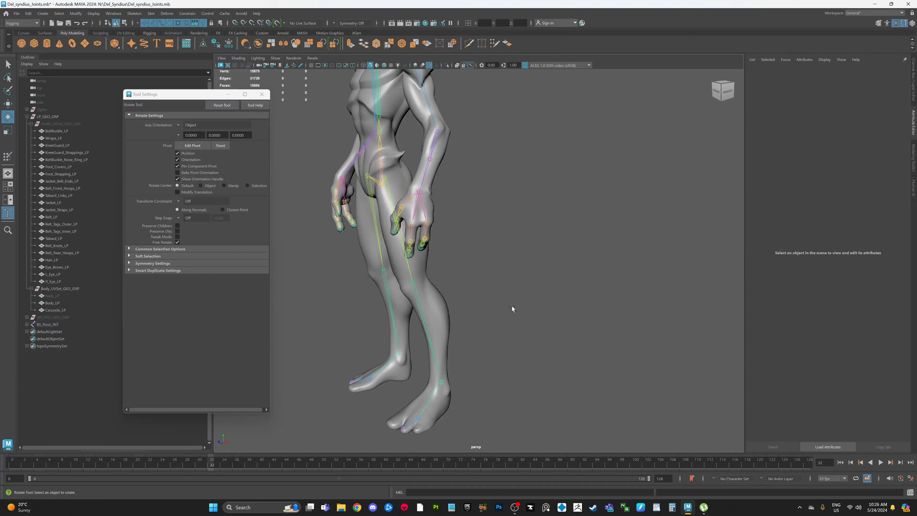
Rotate the BS_L_Lower_Leg_JNT joint to bend the left knee backward and check the deformation from several angles.
click(419, 305)
alt+drag(419, 306, 521, 294)
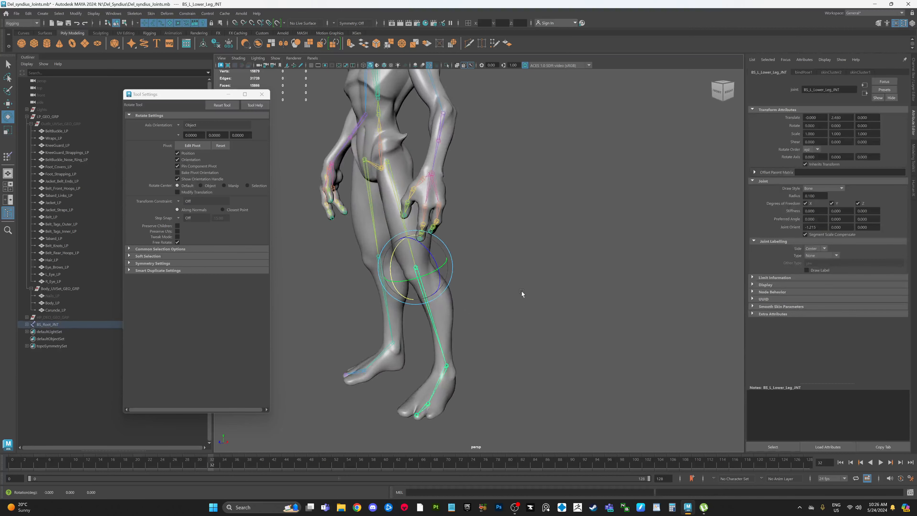
middle_drag(522, 291, 559, 299)
alt+drag(559, 299, 596, 293)
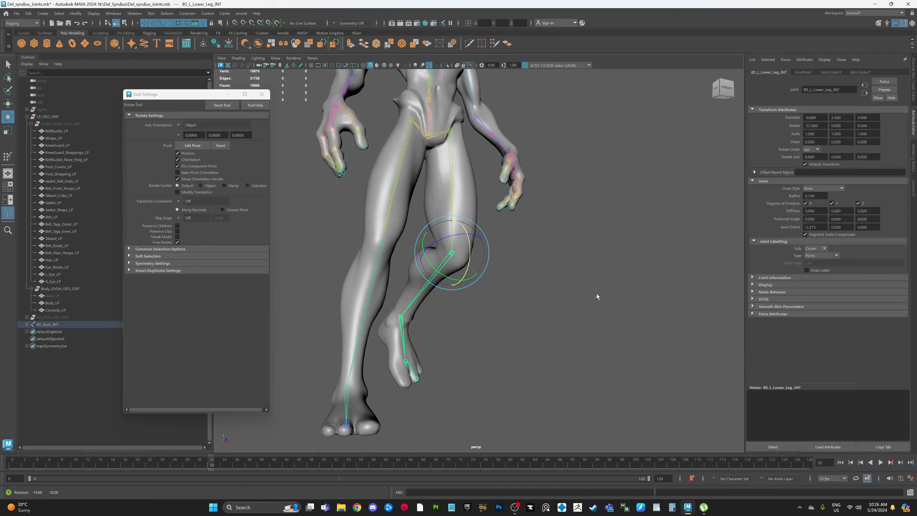
mouse_move(411, 324)
alt+mouse_down()
mouse_move(434, 325)
mouse_move(404, 317)
alt+mouse_up()
middle_drag(492, 332, 411, 305)
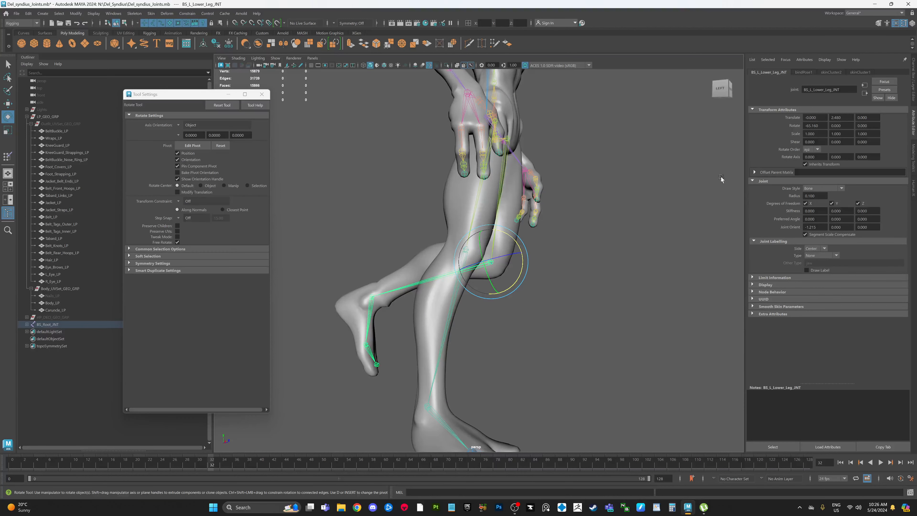
Set the X rotation of BS_L_Lower_Leg_JNT to 0 and deselect the joint.
drag(819, 126, 804, 125)
text(0)
key(Return)
click(637, 328)
Select the Body_LP mesh and switch it to vertex selection mode.
alt+middle_drag(543, 375, 514, 321)
scroll(469, 339, up, 4)
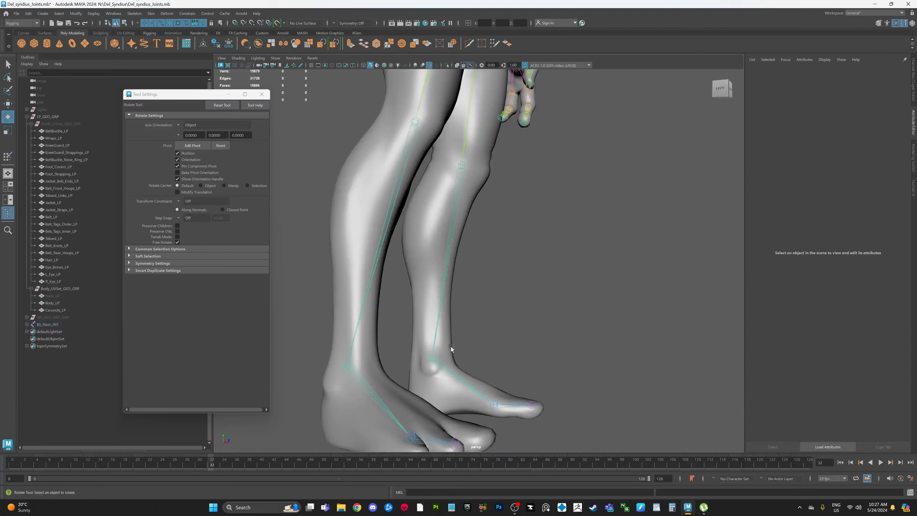
click(451, 349)
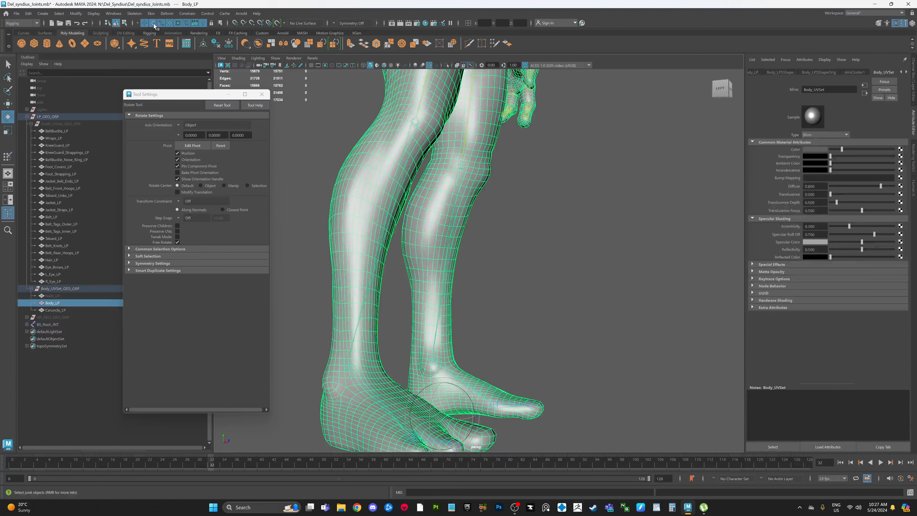
right_drag(415, 320, 410, 300)
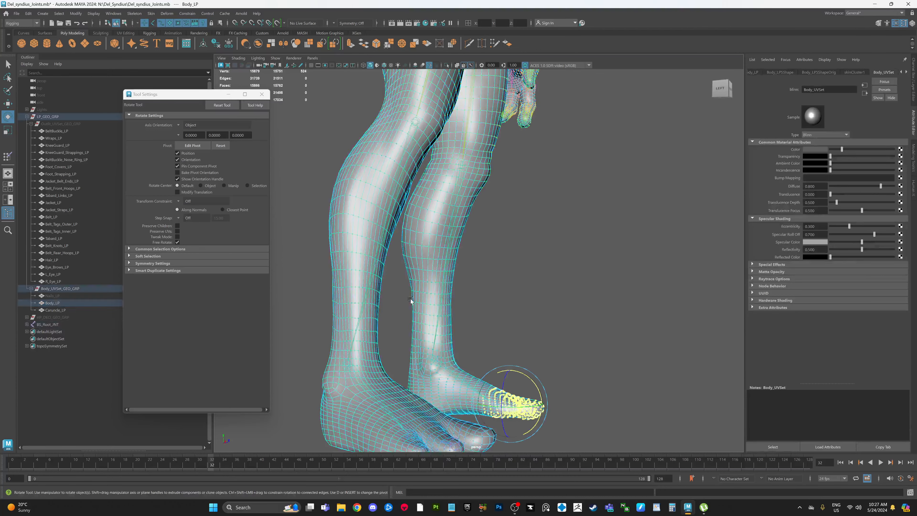
Select the vertices around the left ankle and remove the unwanted ones from the selection.
alt+middle_drag(467, 340, 473, 316)
click(486, 312)
drag(492, 307, 400, 353)
alt+drag(554, 328, 512, 336)
ctrl+drag(319, 369, 355, 407)
alt+drag(500, 363, 404, 359)
alt+middle_drag(469, 290, 513, 325)
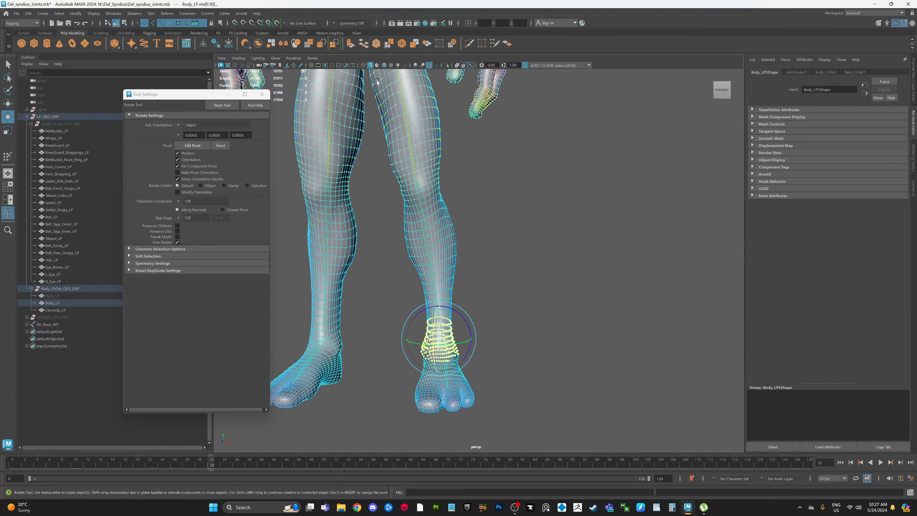
Open an enlarged Component Editor beside the legs and show the Smooth Skins weights of the selected ankle vertices.
click(114, 13)
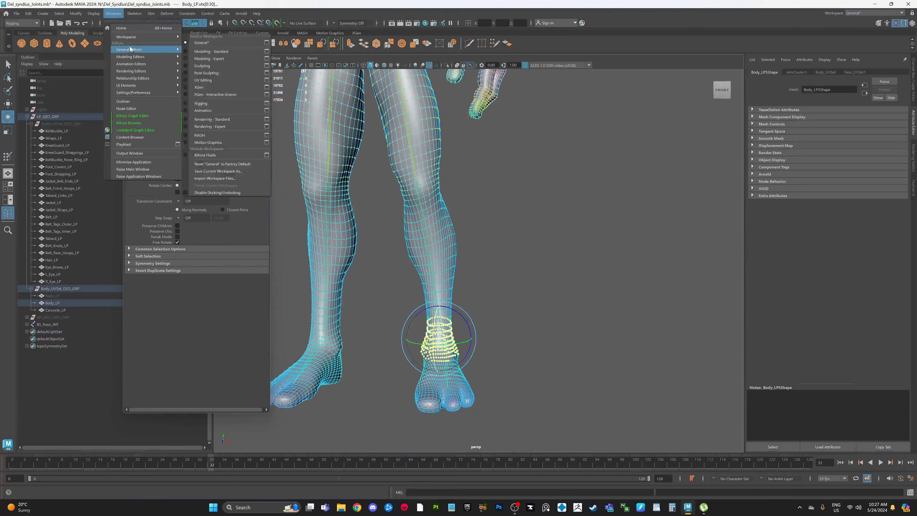
mouse_move(168, 52)
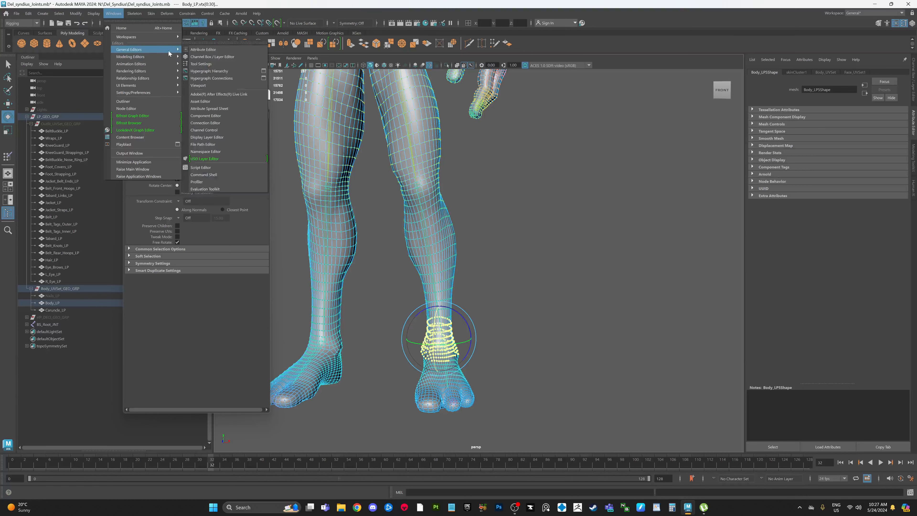
click(207, 115)
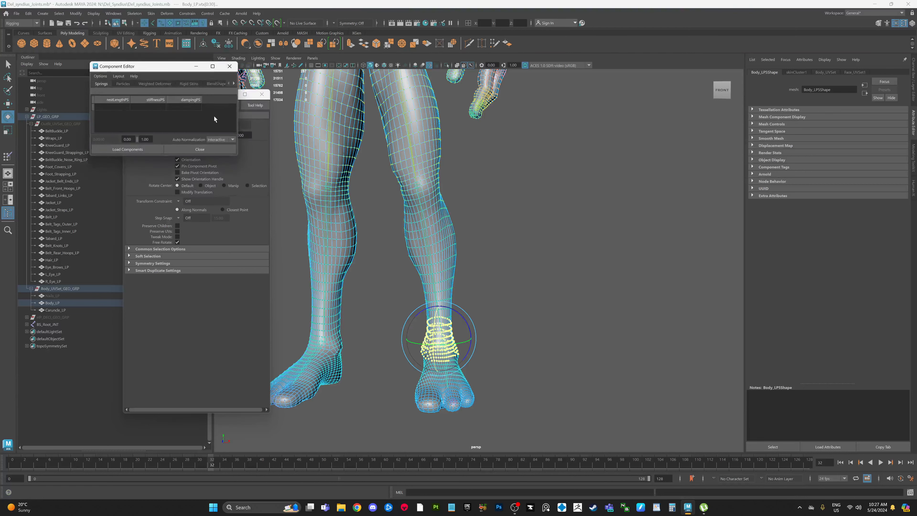
drag(149, 67, 601, 149)
drag(689, 237, 844, 323)
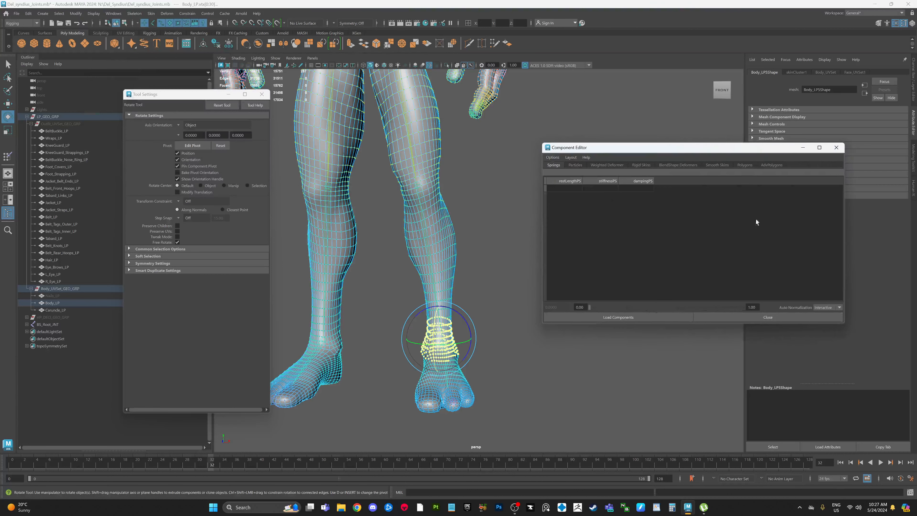
click(718, 165)
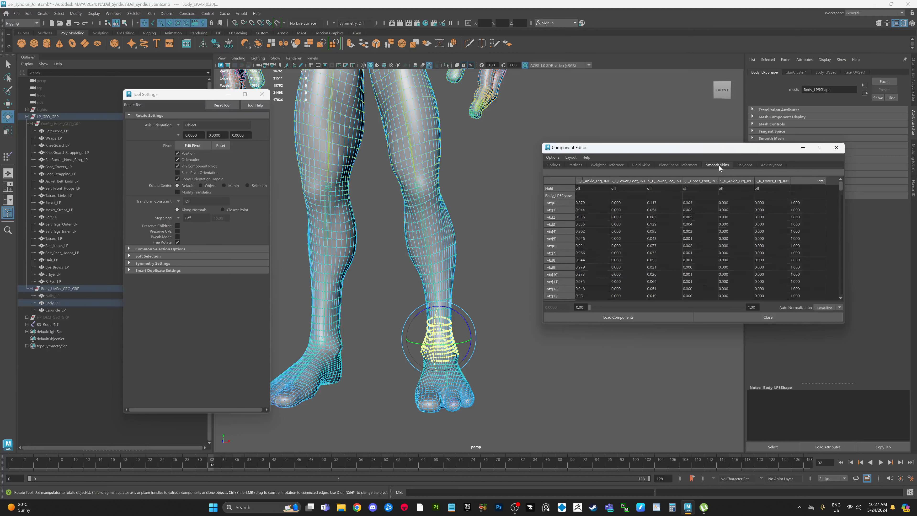
Enlarge the Component Editor further and widen its influence columns so the full joint names can be read.
drag(711, 152, 685, 109)
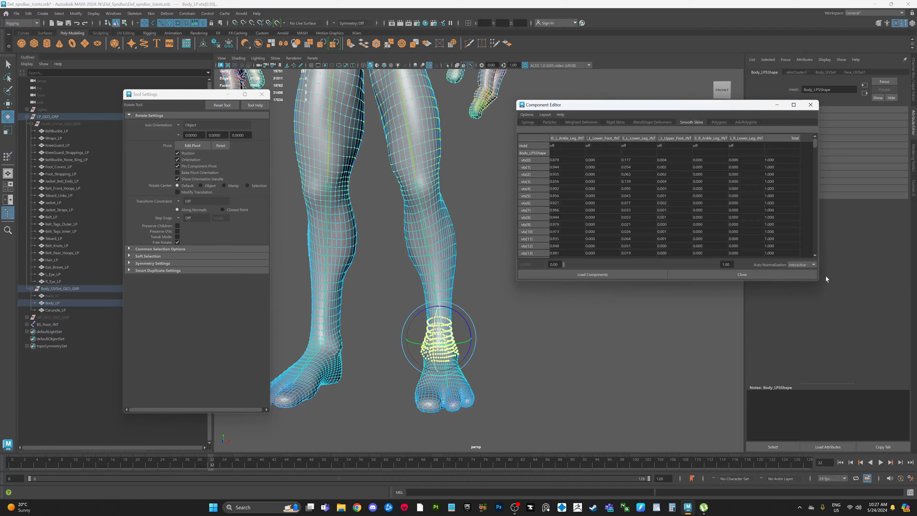
drag(817, 281, 869, 311)
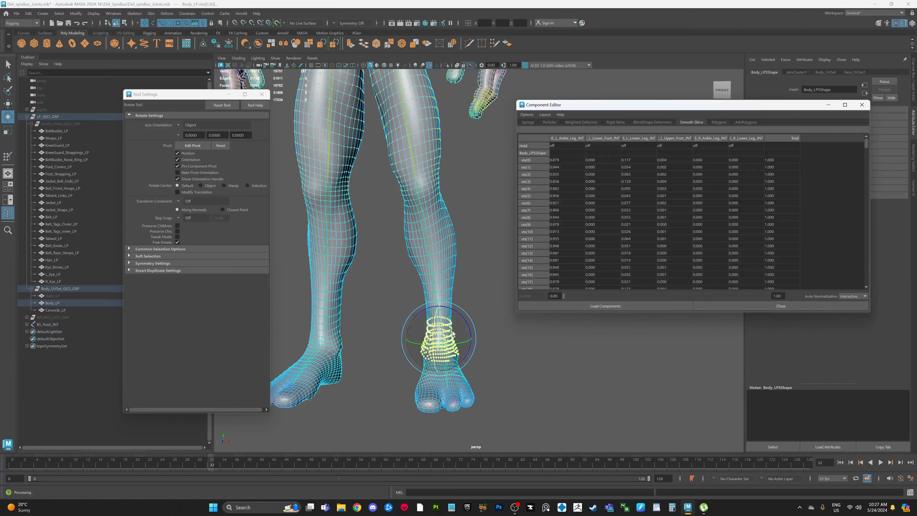
alt+drag(457, 285, 396, 309)
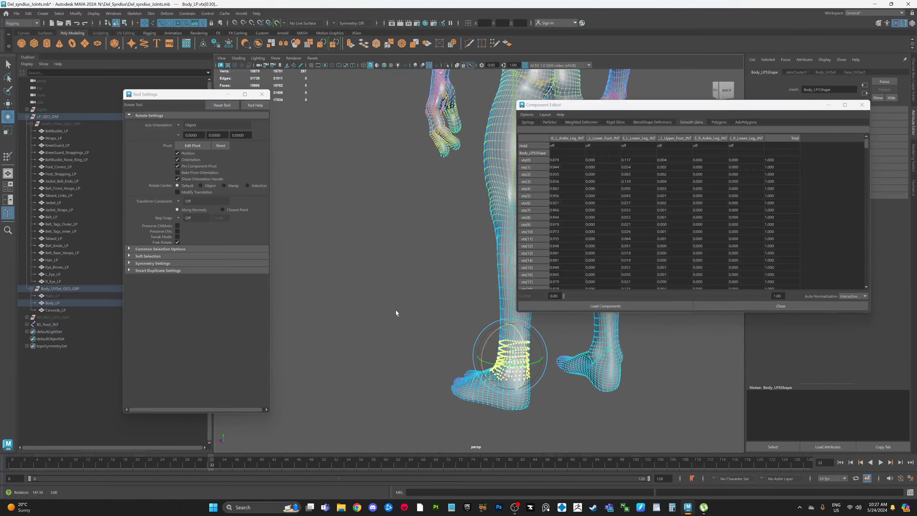
alt+drag(400, 270, 447, 303)
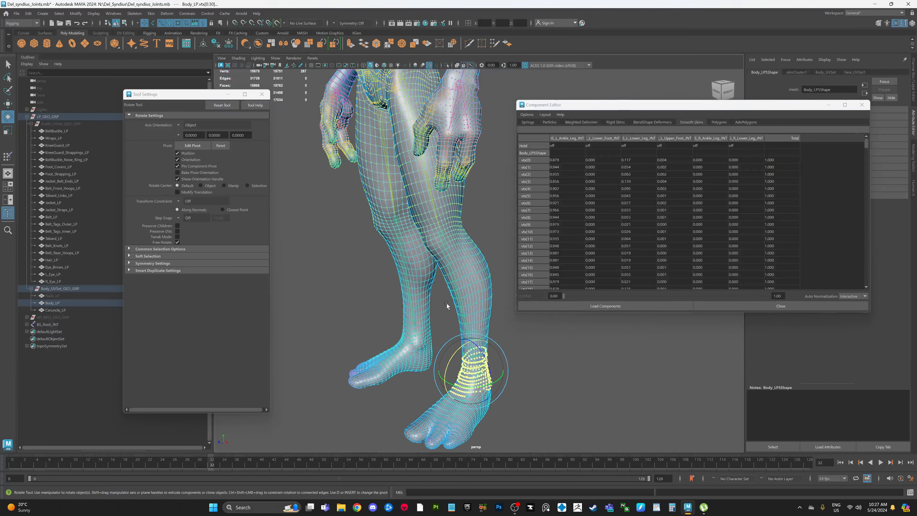
drag(515, 248, 483, 248)
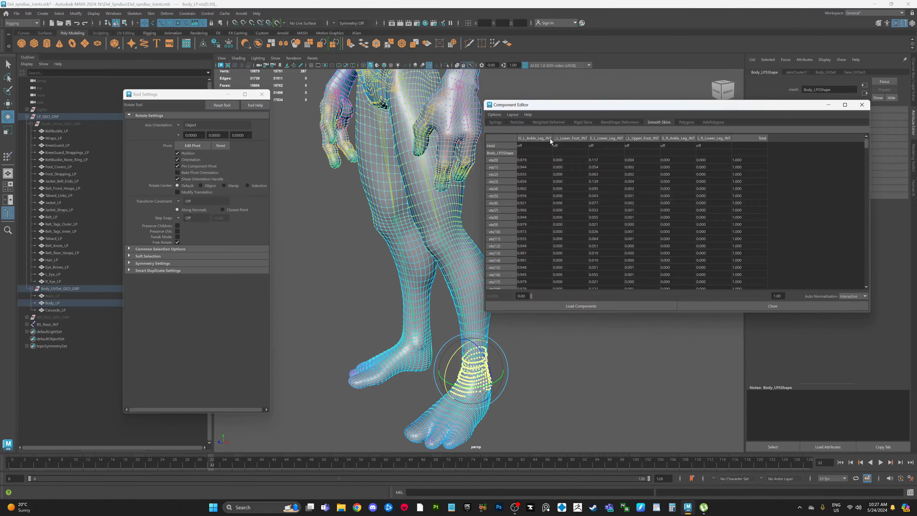
drag(553, 138, 786, 139)
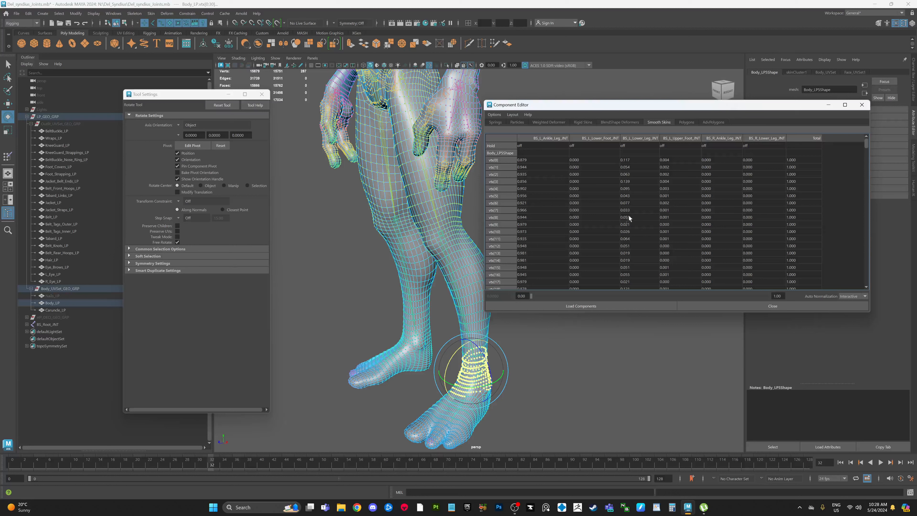
Set the BS_R_Ankle_Leg_JNT weight to 0 for all the selected left ankle vertices.
click(718, 160)
scroll(718, 175, down, 20)
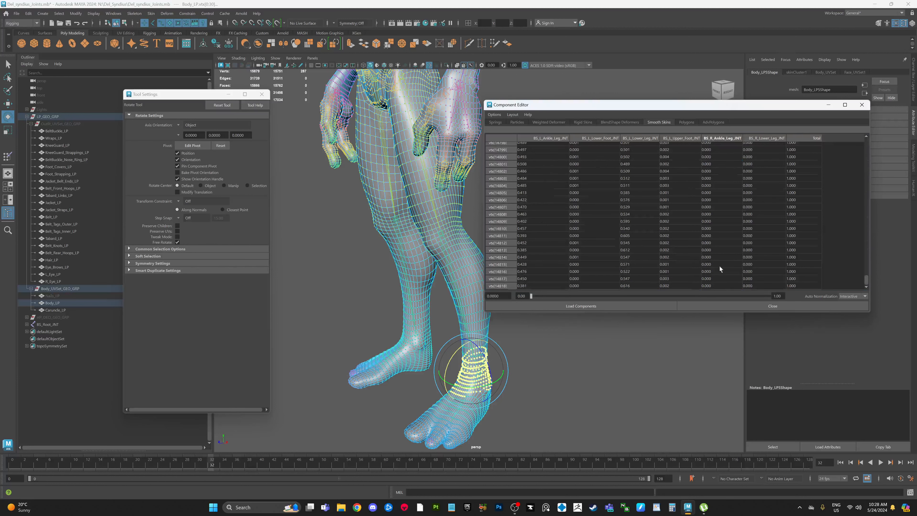
shift+click(721, 285)
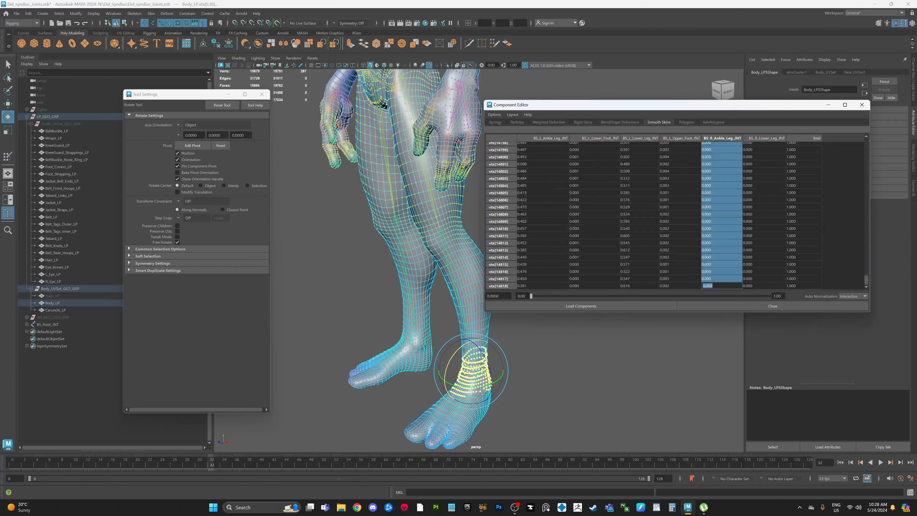
text(0)
key(Return)
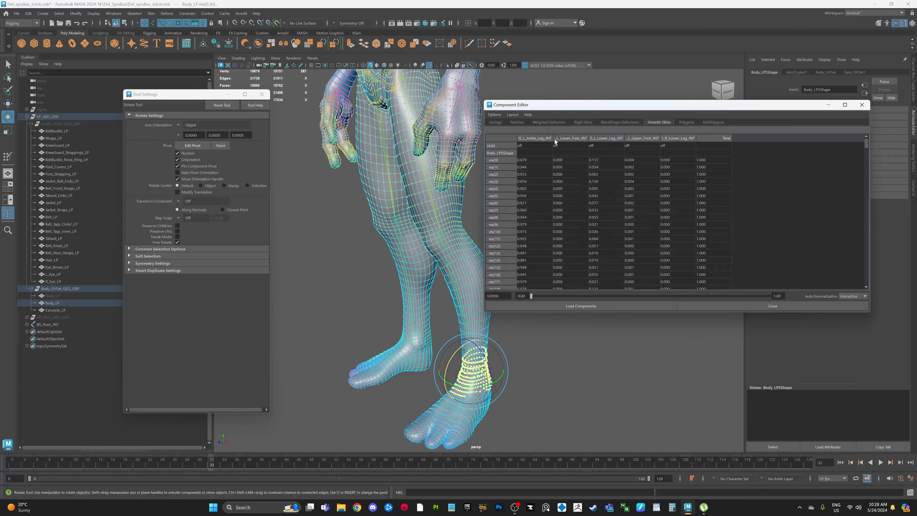
Set the BS_R_Lower_Leg_JNT weight to 0 for all the selected left ankle vertices.
double_click(675, 160)
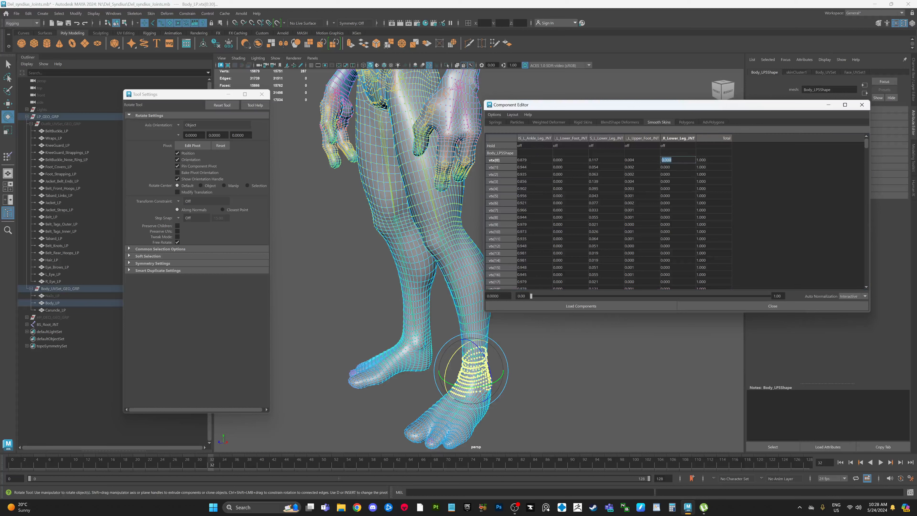
scroll(675, 269, down, 20)
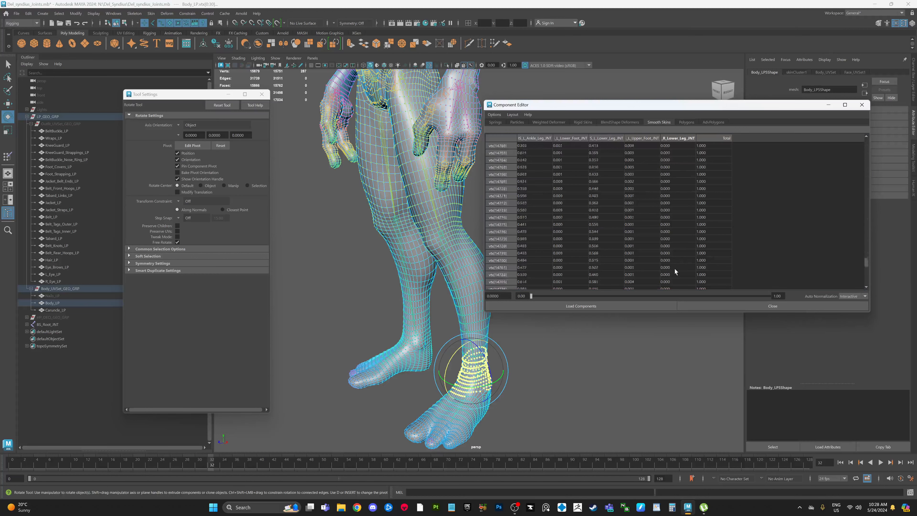
shift+click(673, 285)
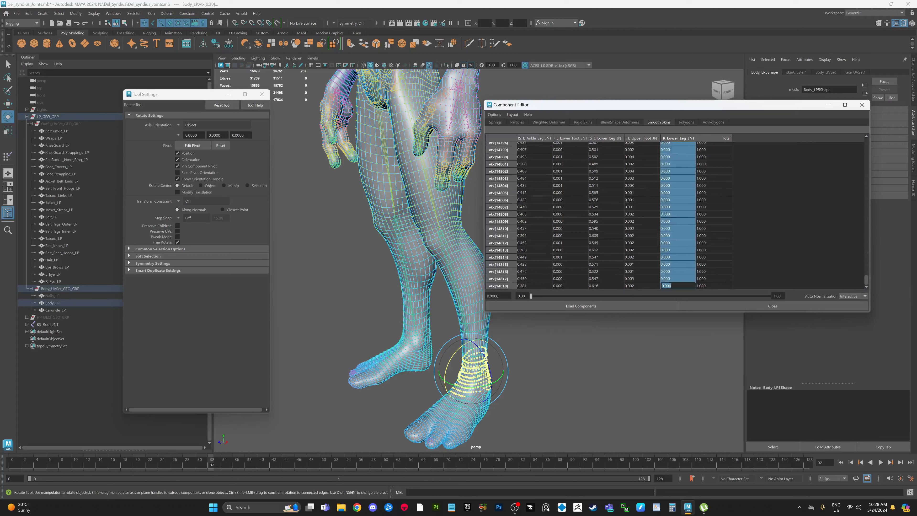
text(0)
key(Return)
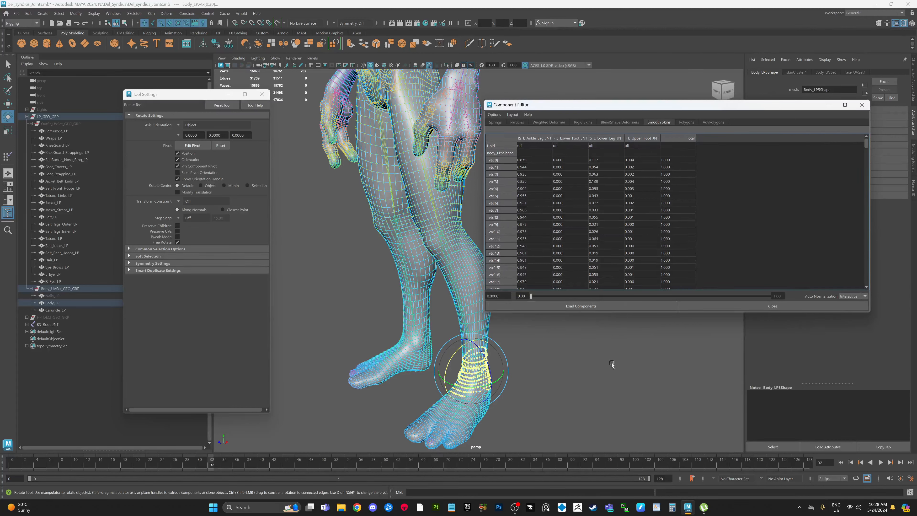
Clear the vertex selection, close the Component Editor and return the body mesh to object mode.
click(604, 370)
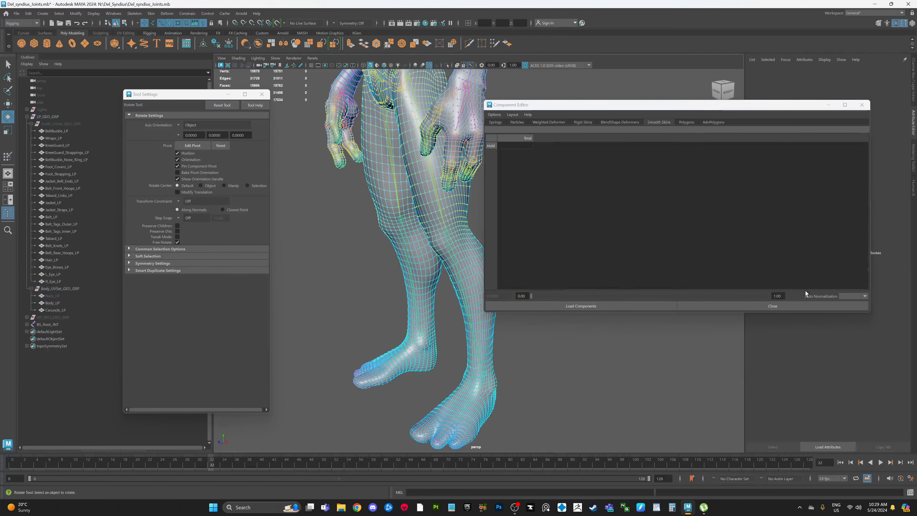
click(820, 305)
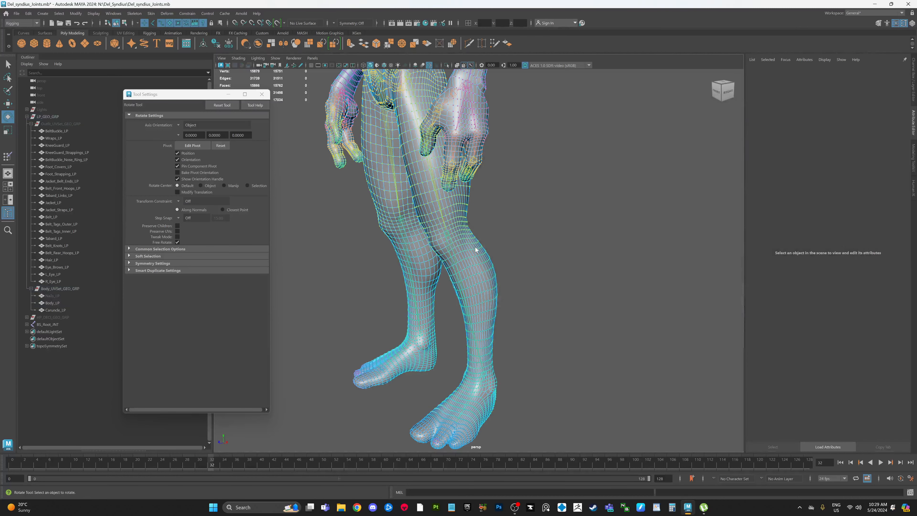
right_drag(475, 247, 543, 190)
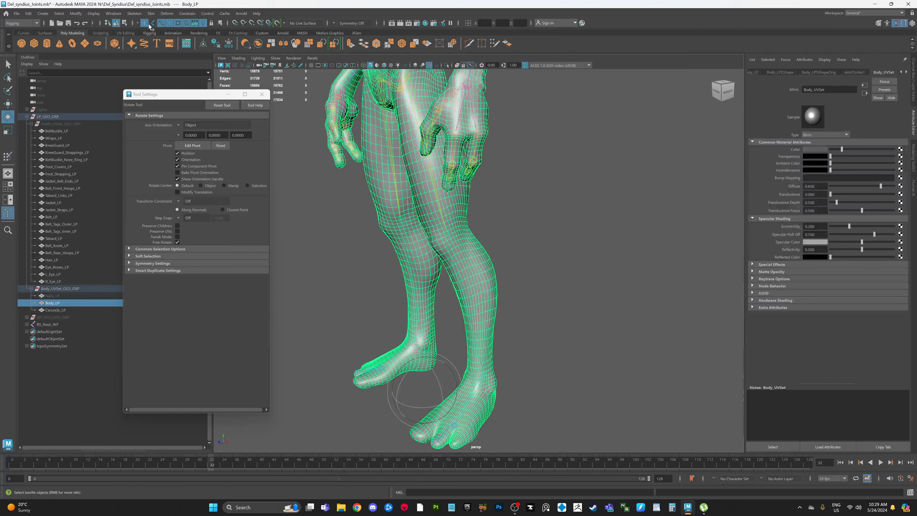
Rotate BS_L_Lower_Leg_JNT to test the left knee's deformation, and undo the rotation.
click(458, 260)
click(454, 259)
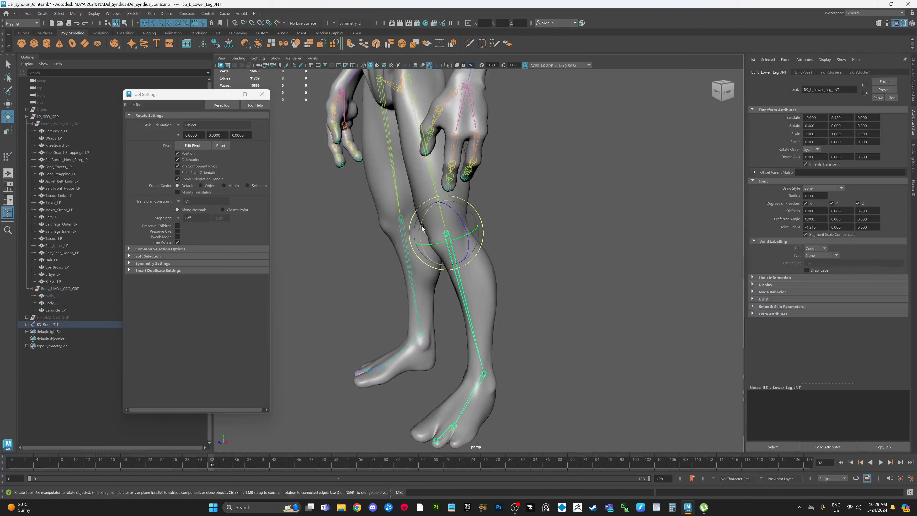
drag(423, 228, 580, 207)
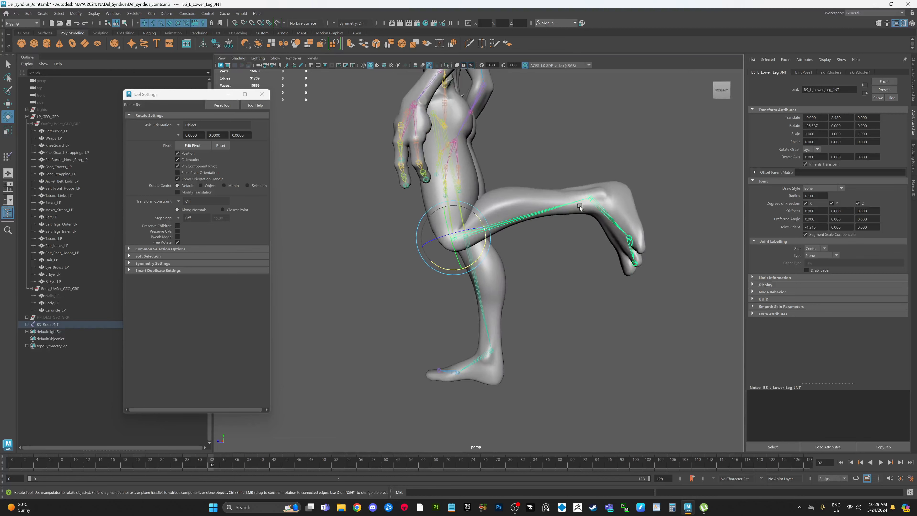
mouse_move(552, 287)
mouse_down()
mouse_move(526, 314)
mouse_move(566, 284)
mouse_move(529, 313)
mouse_move(554, 301)
mouse_up()
key(ctrl+z)
key(ctrl+z)
key(ctrl+z)
key(ctrl+z)
key(ctrl+z)
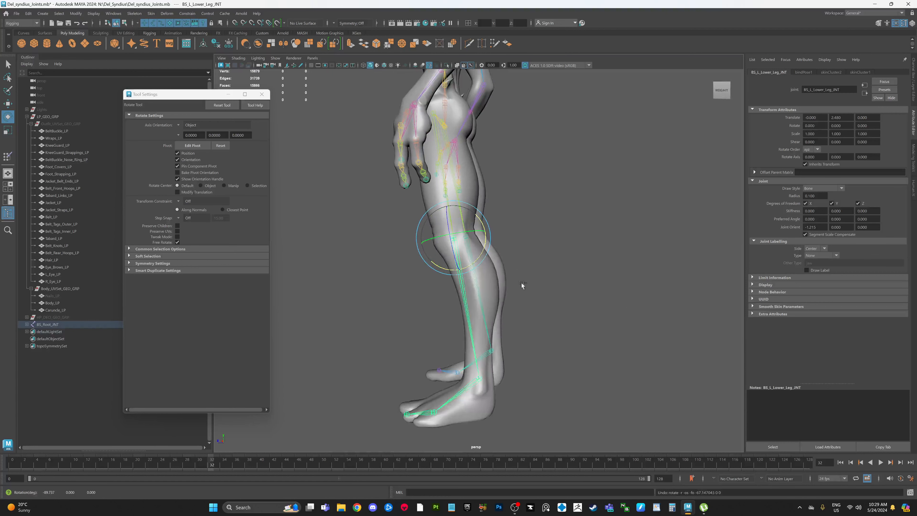
Examine the whole body mesh from the front and look over the available skin weighting commands.
alt+drag(593, 271, 622, 285)
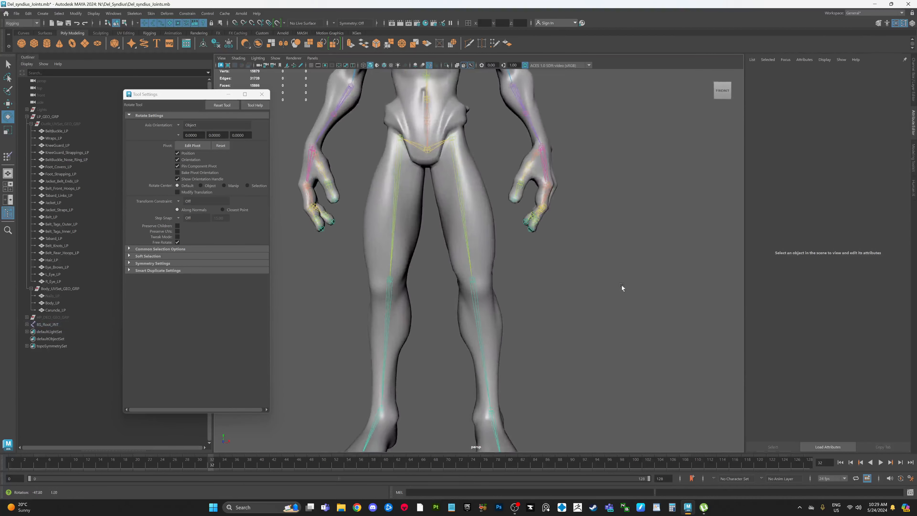
mouse_move(621, 286)
alt+middle_down()
mouse_move(656, 264)
mouse_move(643, 272)
mouse_move(644, 321)
alt+middle_up()
alt+middle_drag(661, 261, 663, 285)
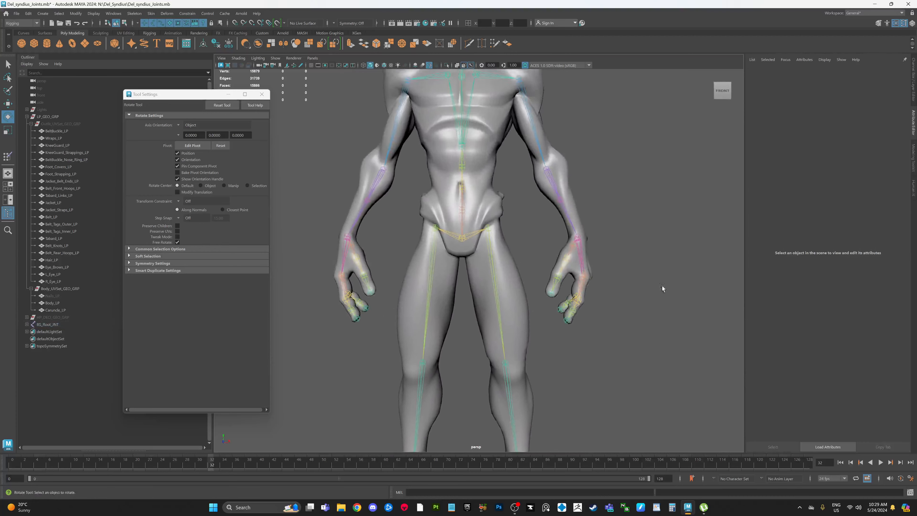
alt+drag(661, 258, 659, 281)
alt+drag(592, 284, 581, 286)
click(506, 290)
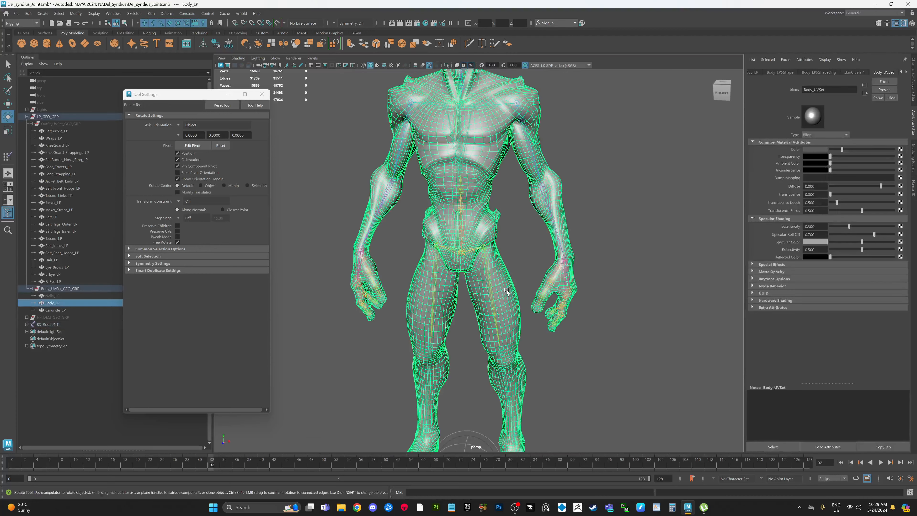
alt+drag(532, 256, 533, 262)
scroll(533, 262, down, 2)
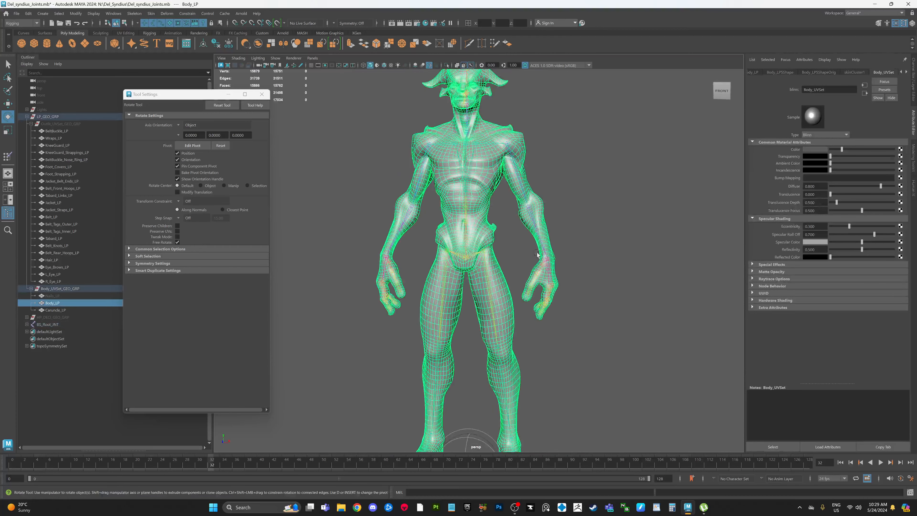
alt+middle_drag(547, 248, 548, 261)
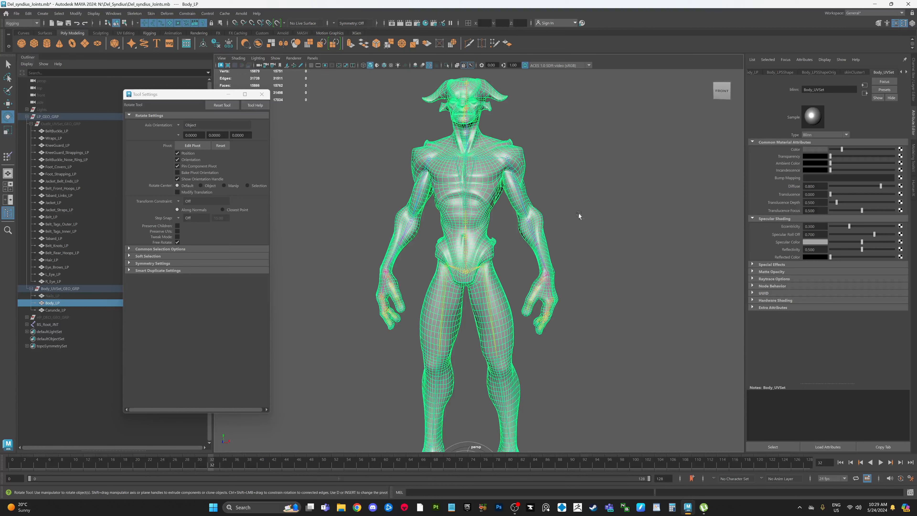
scroll(620, 199, up, 5)
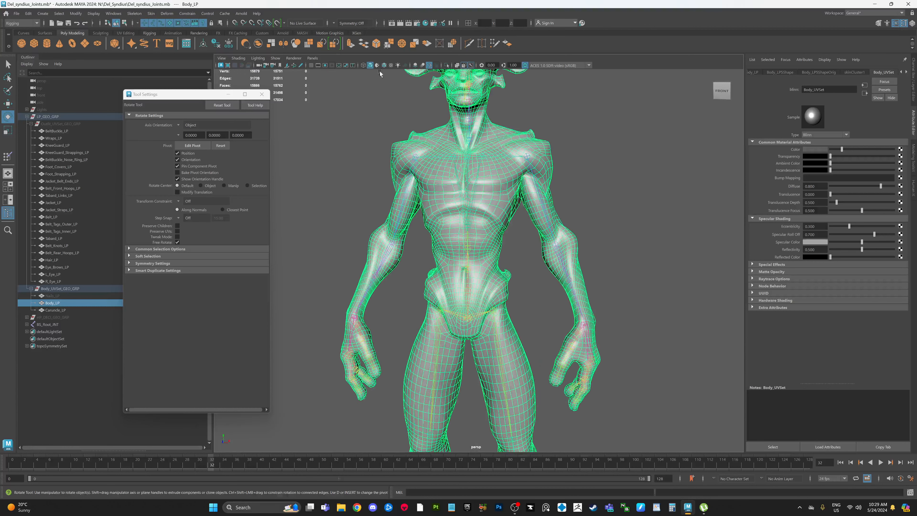
click(151, 14)
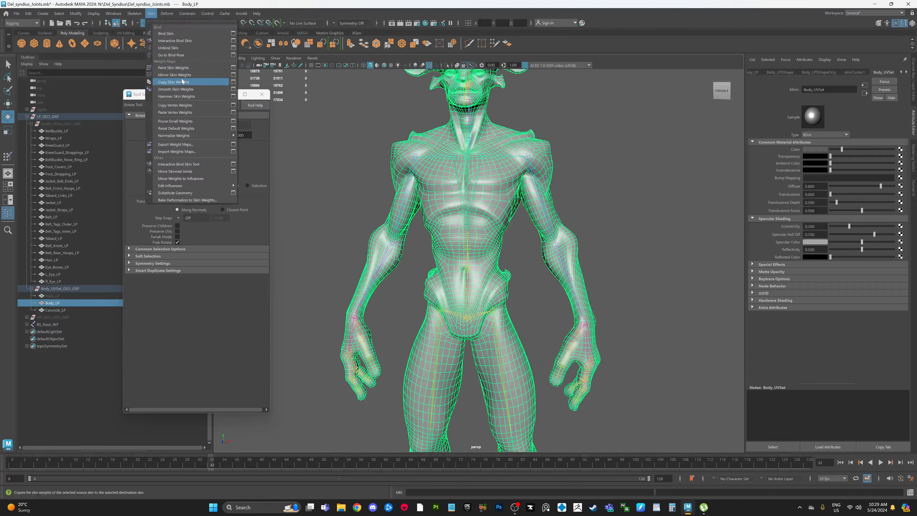
click(151, 13)
alt+middle_drag(618, 240, 618, 216)
click(619, 214)
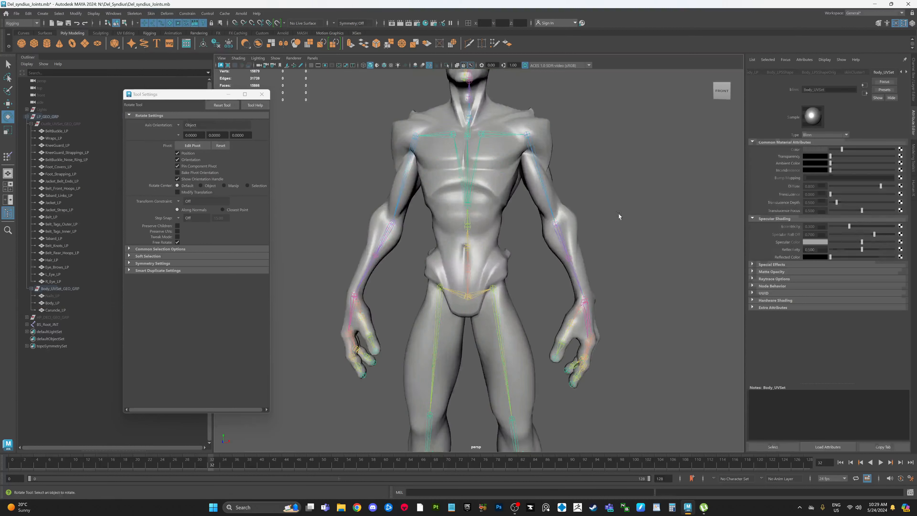
Rotate BS_R_Lower_Leg_JNT to test the right knee's deformation, and undo the rotation.
alt+middle_drag(507, 320, 505, 265)
click(433, 286)
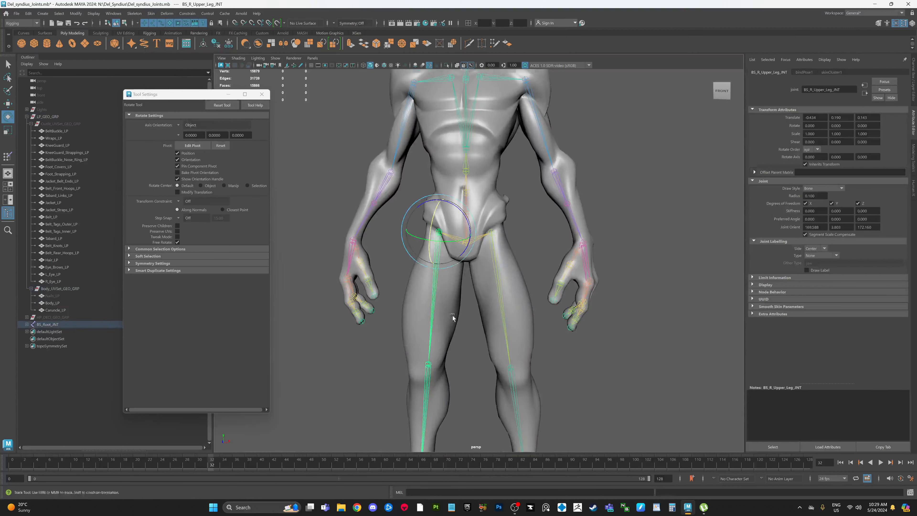
alt+middle_drag(437, 403, 446, 273)
click(423, 309)
alt+drag(446, 273, 416, 266)
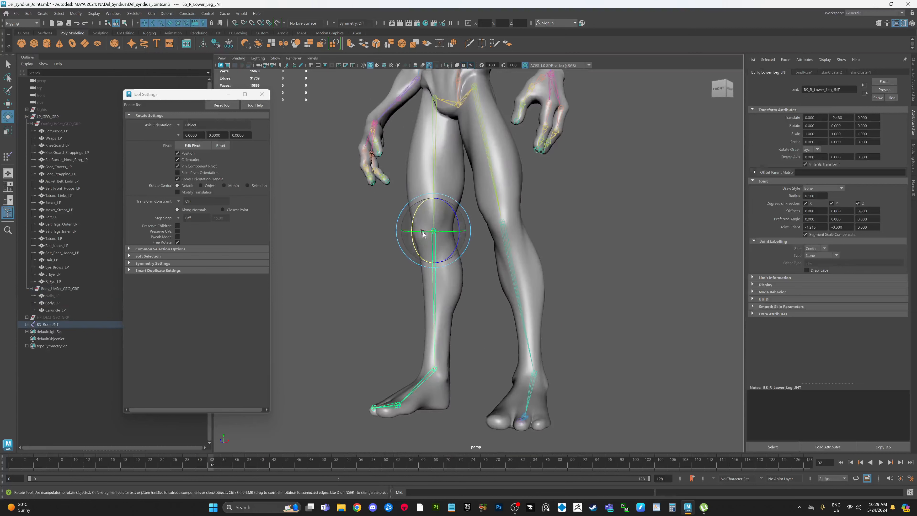
drag(413, 218, 412, 257)
mouse_move(538, 259)
alt+mouse_down()
mouse_move(438, 270)
mouse_move(526, 270)
alt+mouse_up()
key(ctrl+z)
key(ctrl+z)
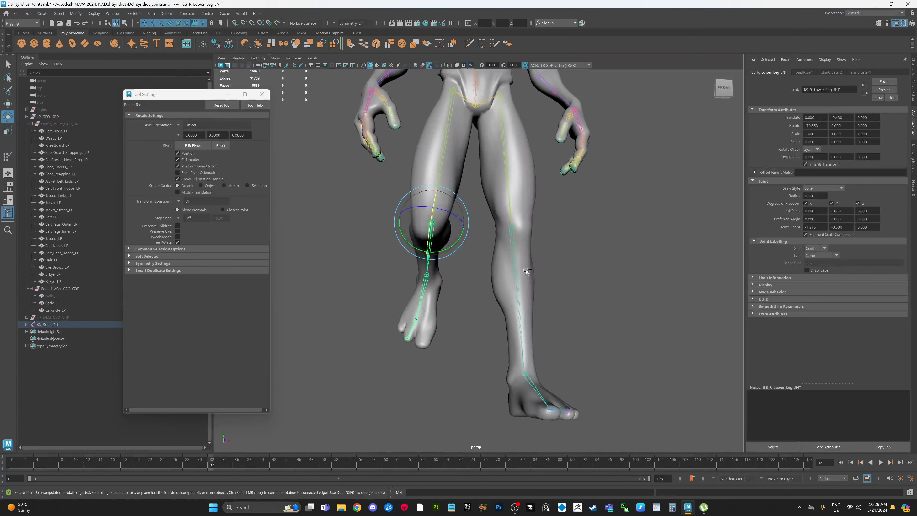
Raise the left arm by rotating BS_L_Upper_Arm_JNT about 23° around Z, and check how the torso and legs deform.
alt+middle_drag(609, 256, 607, 283)
click(608, 278)
alt+middle_drag(641, 246, 629, 273)
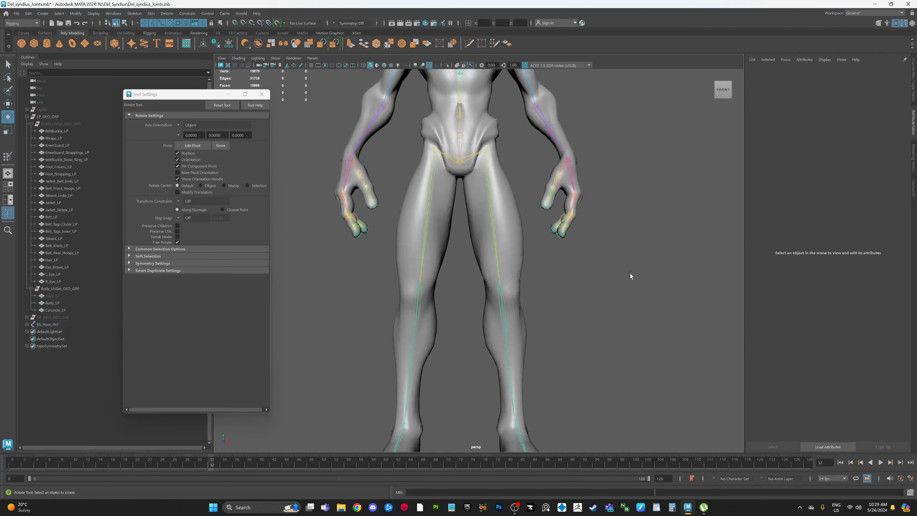
alt+middle_drag(652, 224, 652, 270)
alt+drag(641, 260, 585, 270)
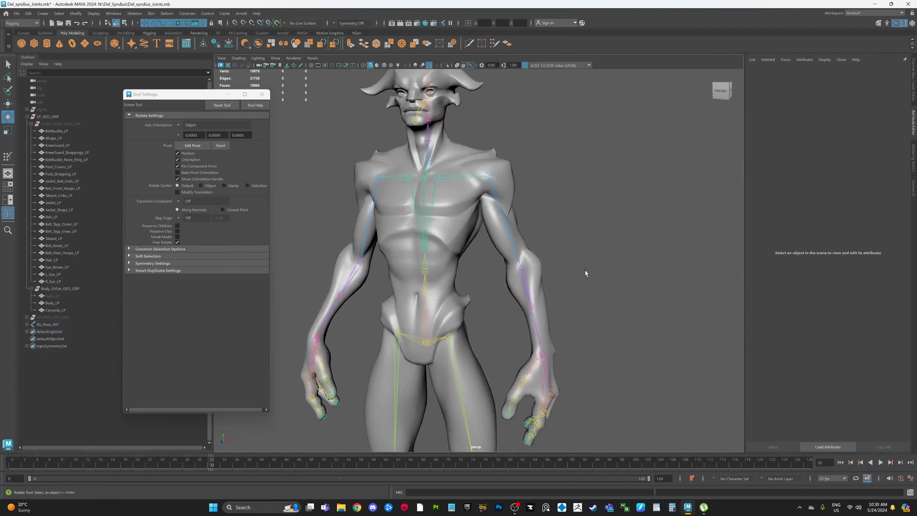
click(493, 192)
alt+middle_drag(505, 192, 497, 207)
drag(510, 203, 514, 189)
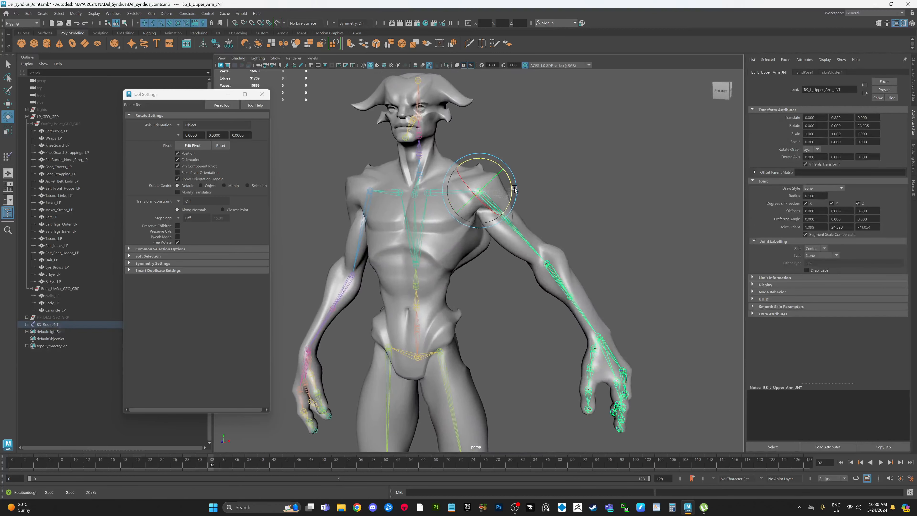
alt+middle_drag(533, 246, 510, 201)
alt+drag(510, 201, 529, 191)
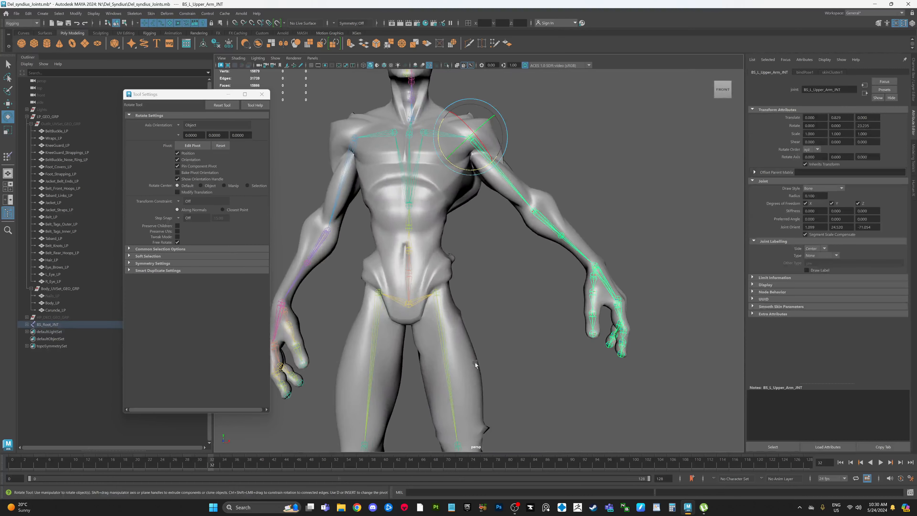
scroll(460, 295, down, 5)
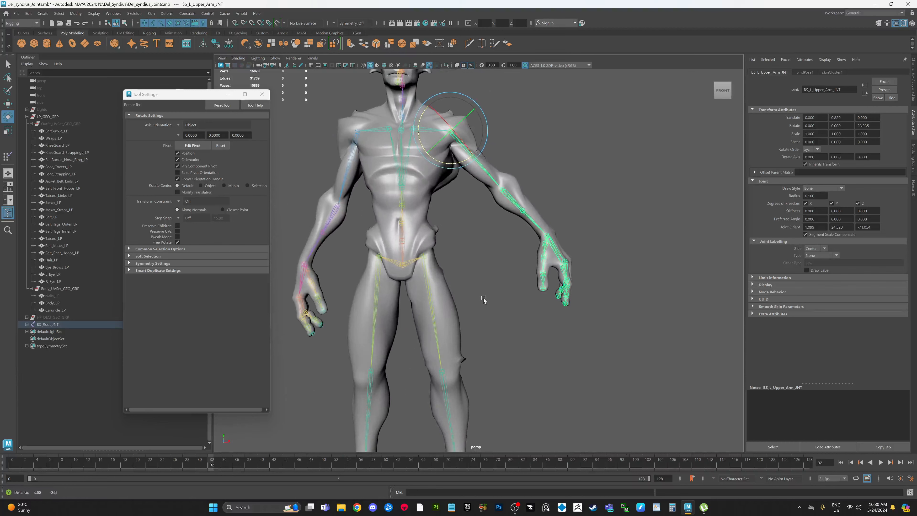
mouse_move(483, 297)
alt+mouse_down()
mouse_move(484, 279)
mouse_move(510, 299)
mouse_move(498, 296)
alt+mouse_up()
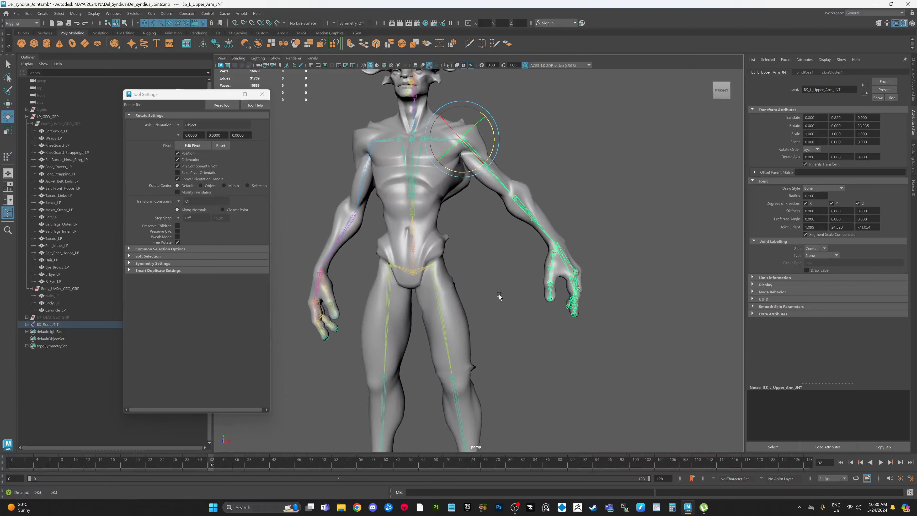
Prune the small skin weights on Body_LP and check the left thigh and torso for stray arm influence.
click(469, 327)
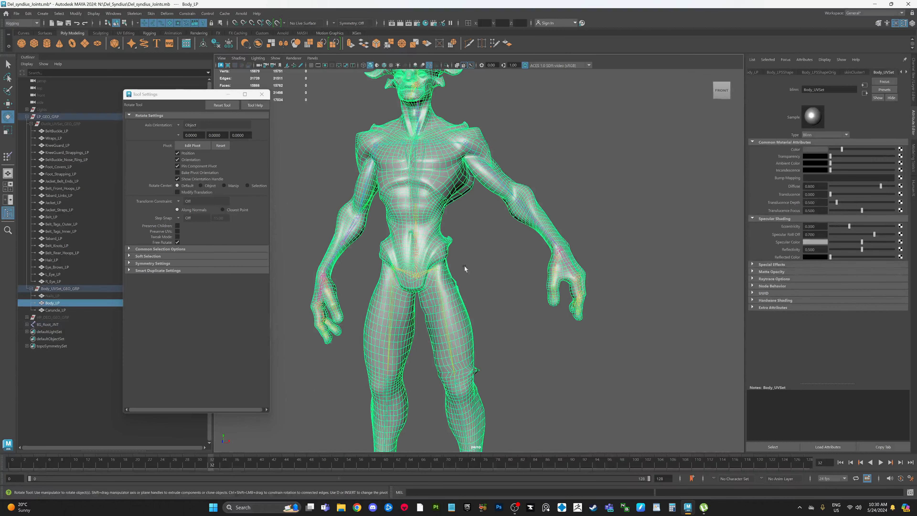
click(478, 284)
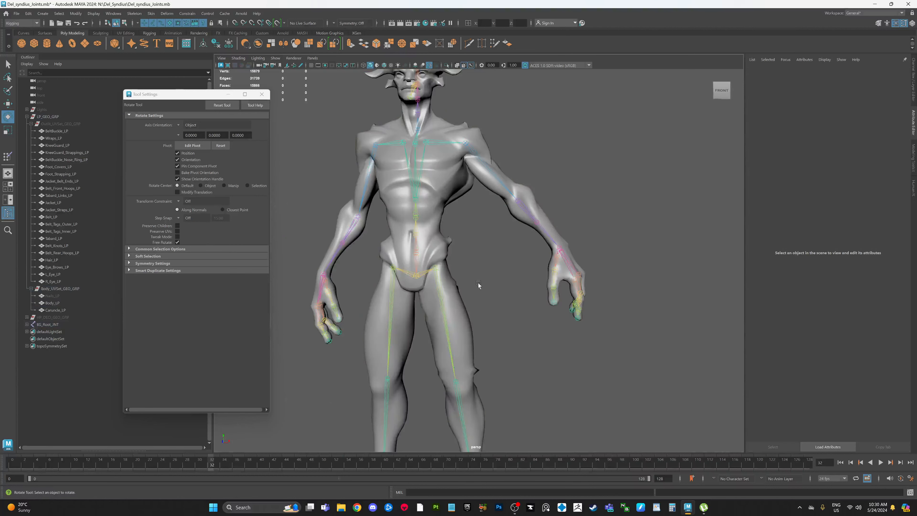
alt+drag(478, 284, 479, 288)
click(472, 330)
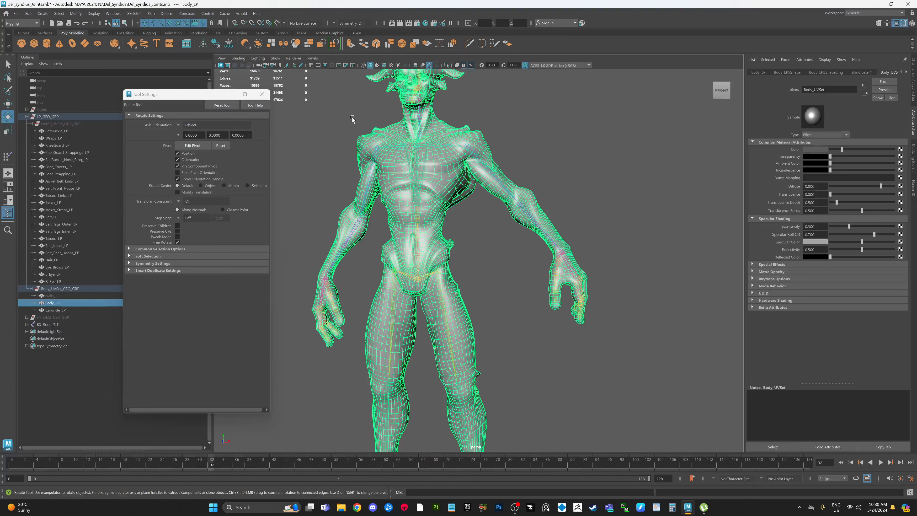
click(151, 14)
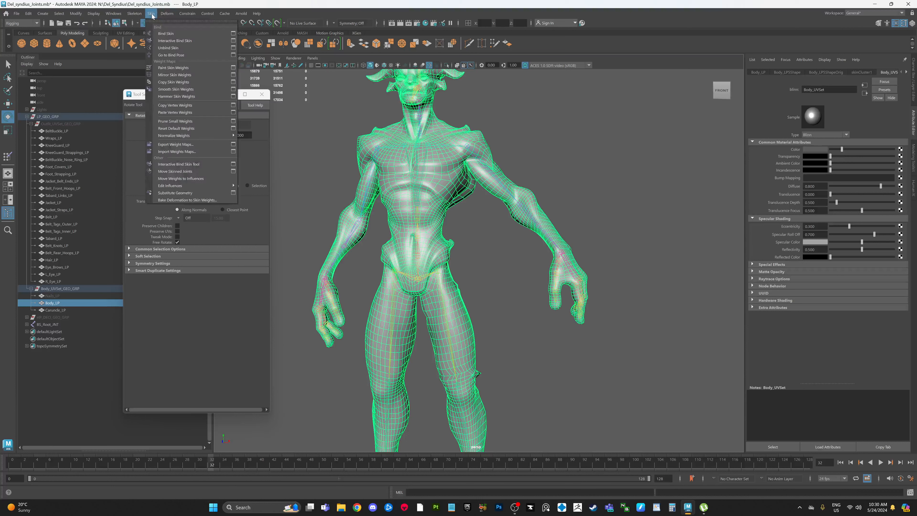
click(171, 122)
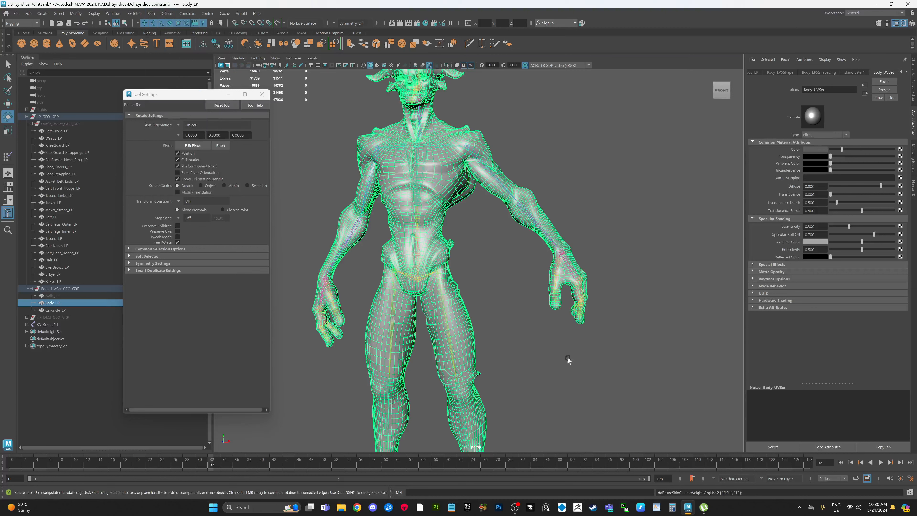
alt+middle_drag(479, 260, 477, 268)
alt+drag(478, 269, 483, 273)
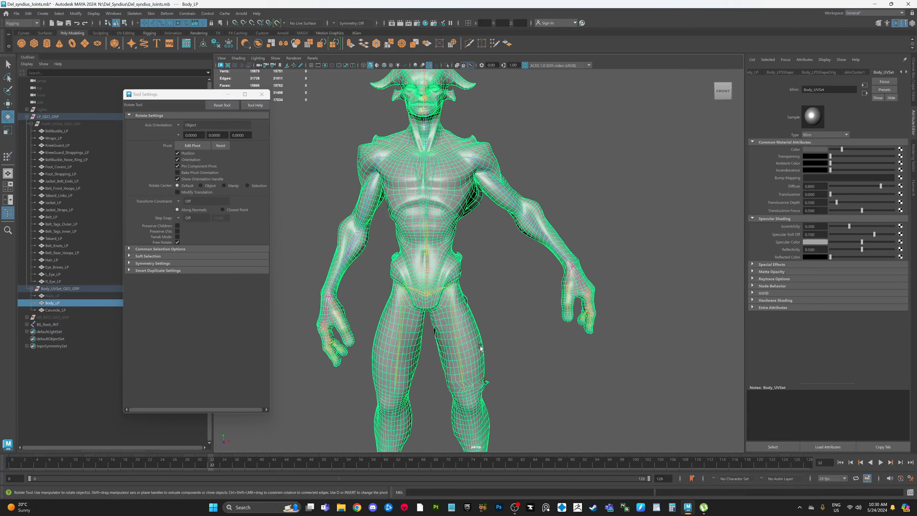
alt+middle_drag(506, 376, 497, 340)
click(513, 336)
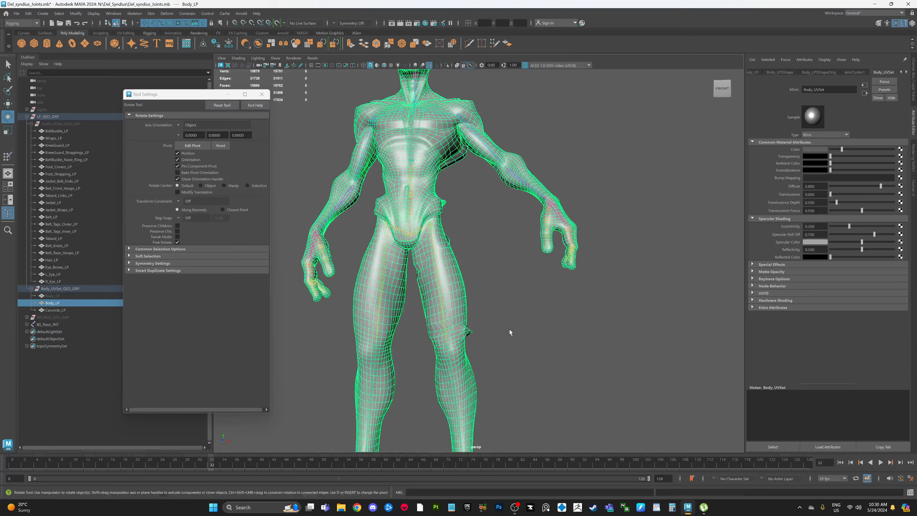
click(467, 322)
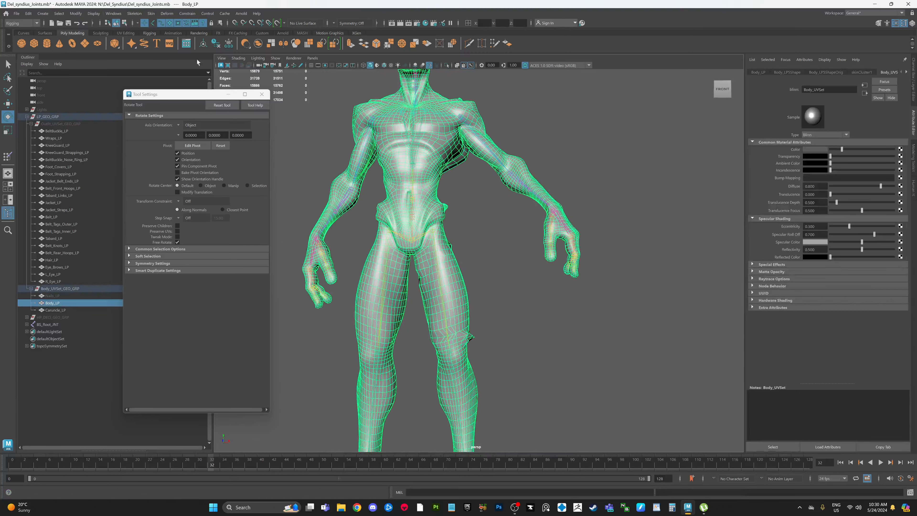
Select the vertices of the left leg on Body_LP, leaving out those of the left hand.
alt+drag(485, 311, 488, 292)
right_drag(461, 283, 428, 282)
scroll(491, 331, down, 3)
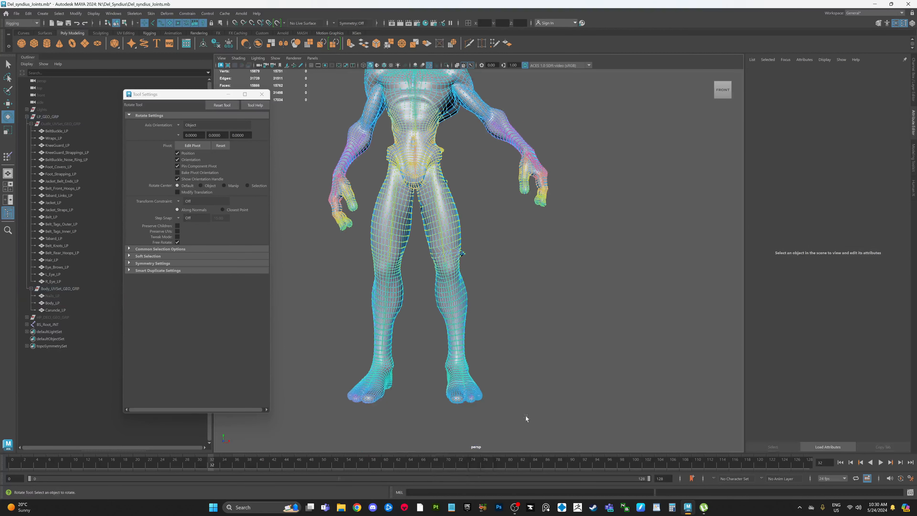
drag(521, 425, 415, 154)
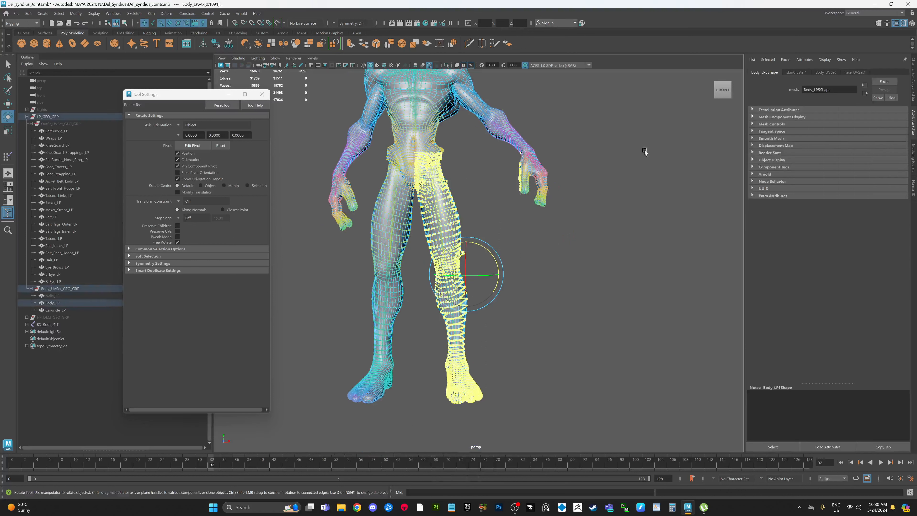
drag(622, 105, 501, 224)
alt+middle_drag(544, 187, 557, 236)
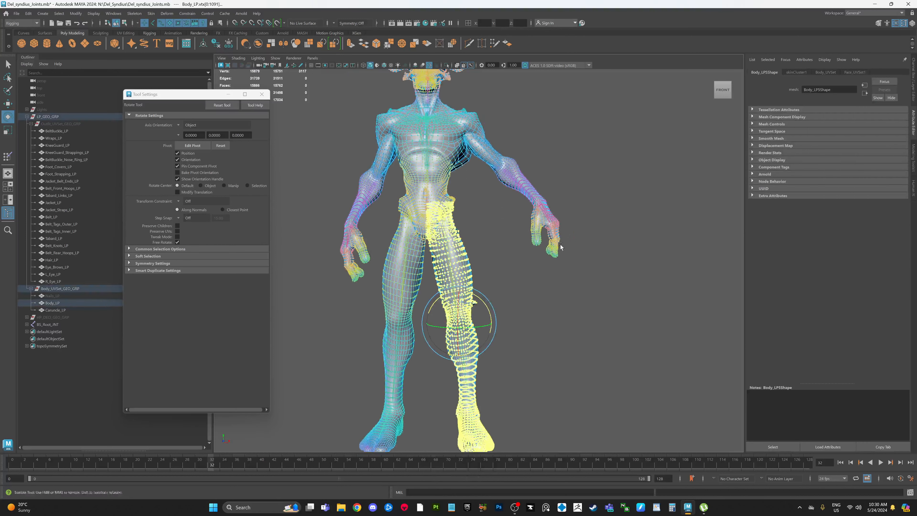
alt+drag(557, 237, 548, 237)
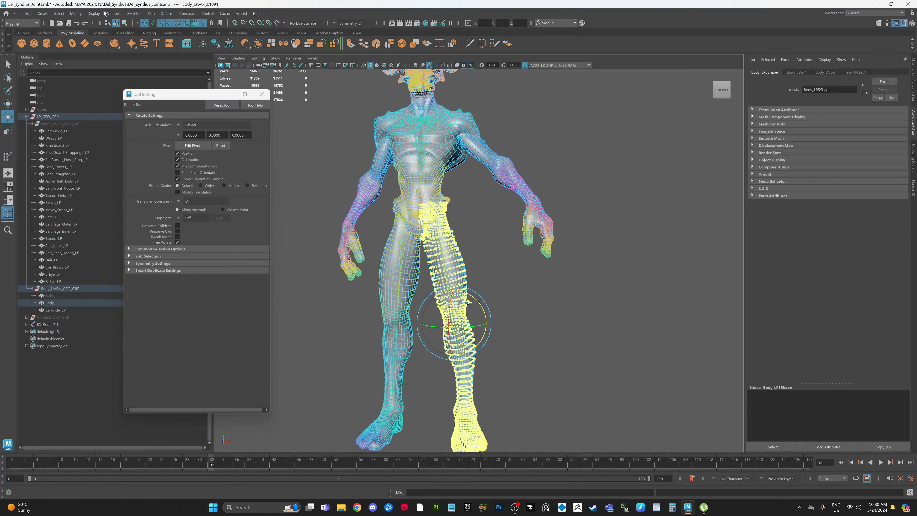
Open the Component Editor on the smooth skin weights of the selected leg vertices, widening and placing its window clear of the body.
click(114, 13)
mouse_move(133, 50)
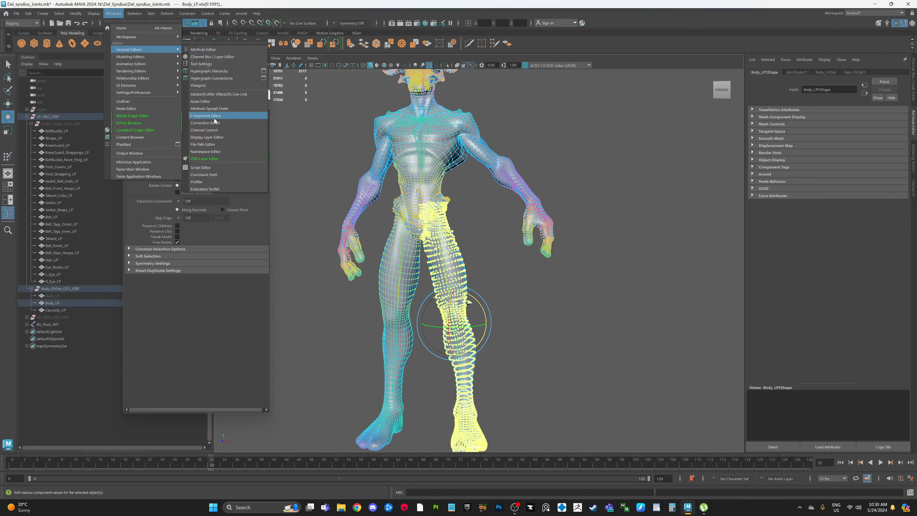
click(206, 115)
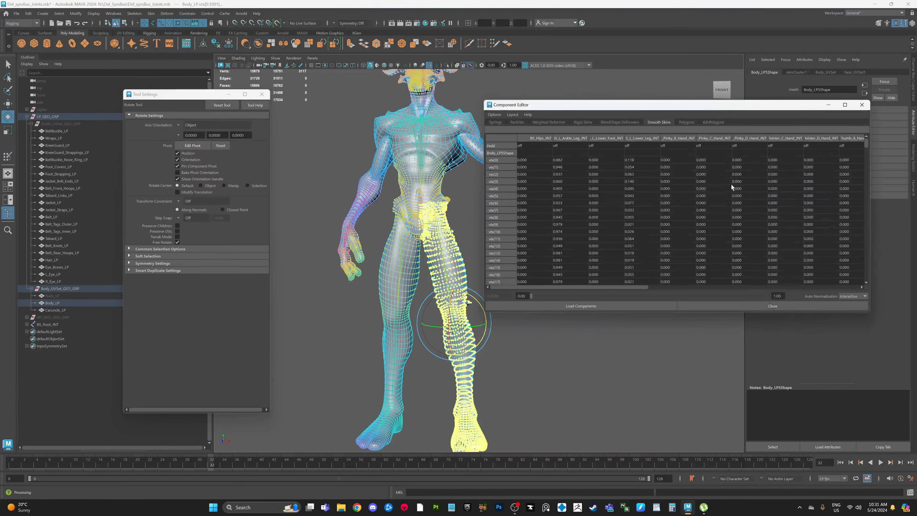
drag(872, 257, 915, 257)
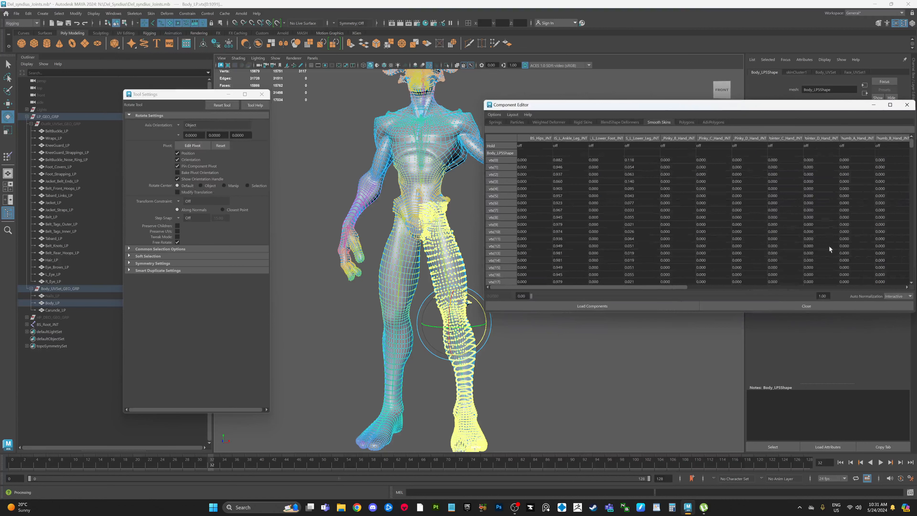
drag(665, 105, 668, 50)
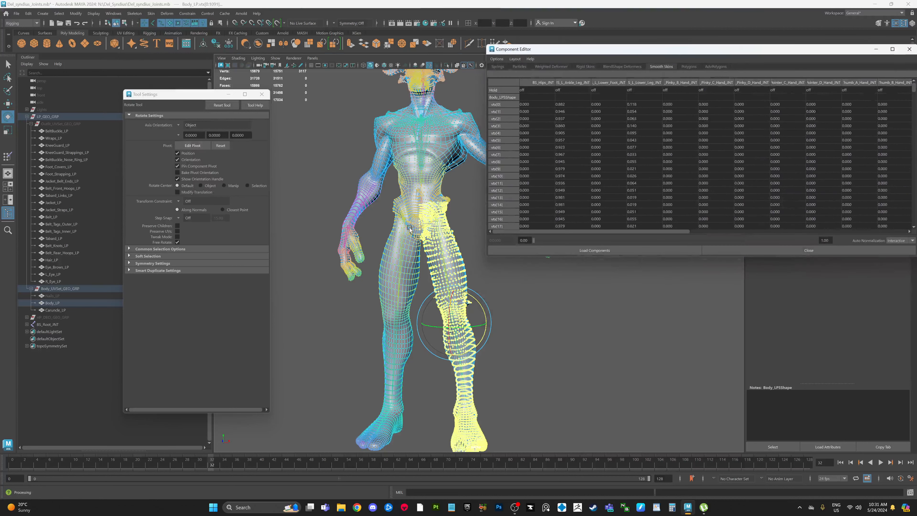
alt+middle_drag(454, 224, 381, 231)
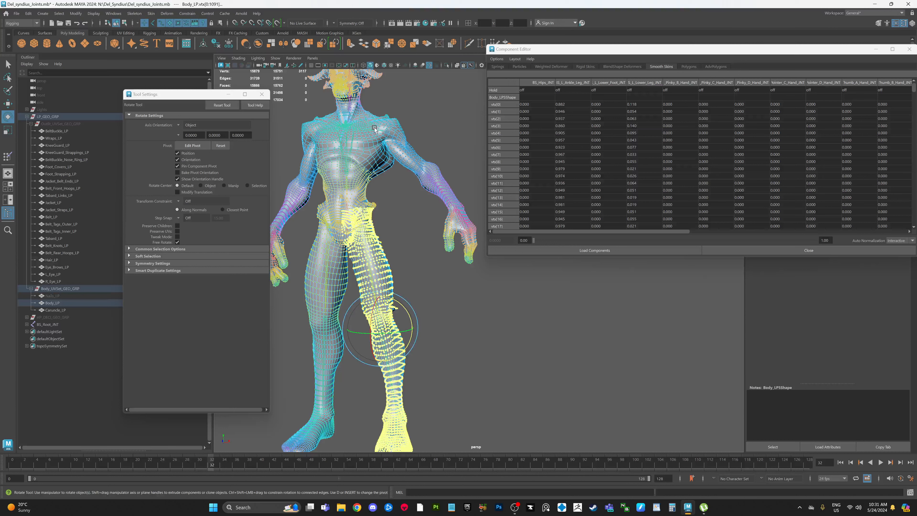
alt+middle_drag(383, 129, 384, 136)
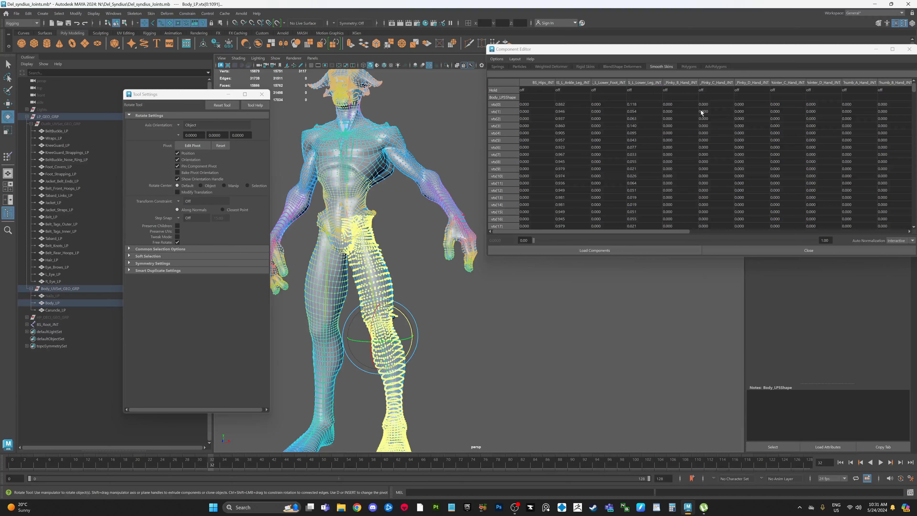
drag(715, 53, 665, 28)
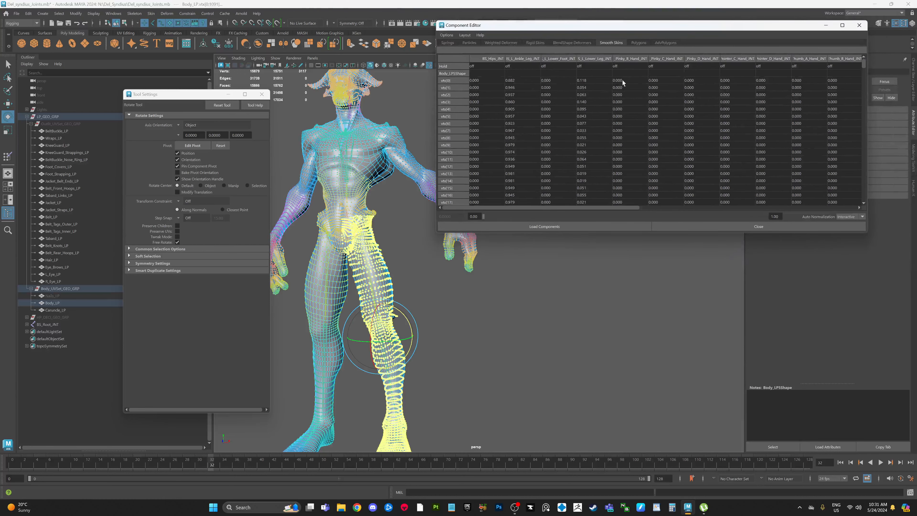
Set the left hand joints' weights, from Pinky_B through Thumb_D, to 0 for all selected leg vertices.
drag(622, 83, 762, 83)
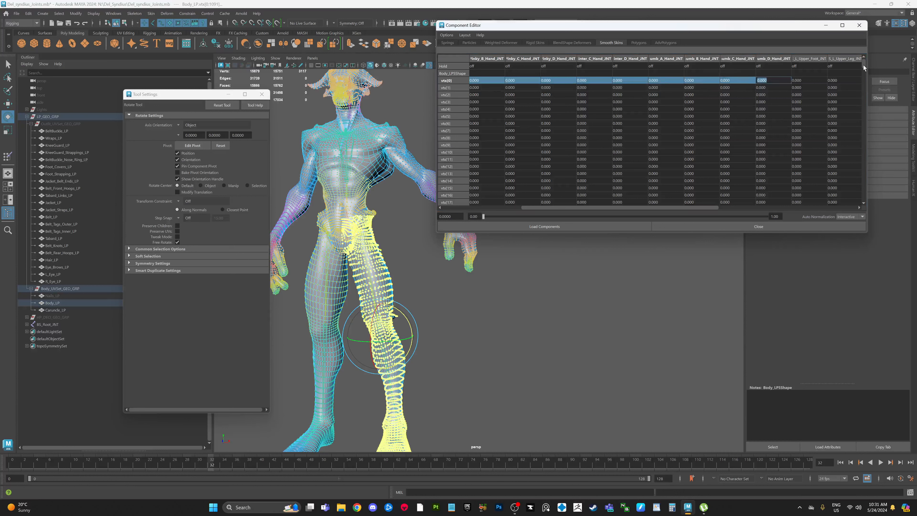
drag(863, 65, 866, 126)
drag(868, 188, 869, 201)
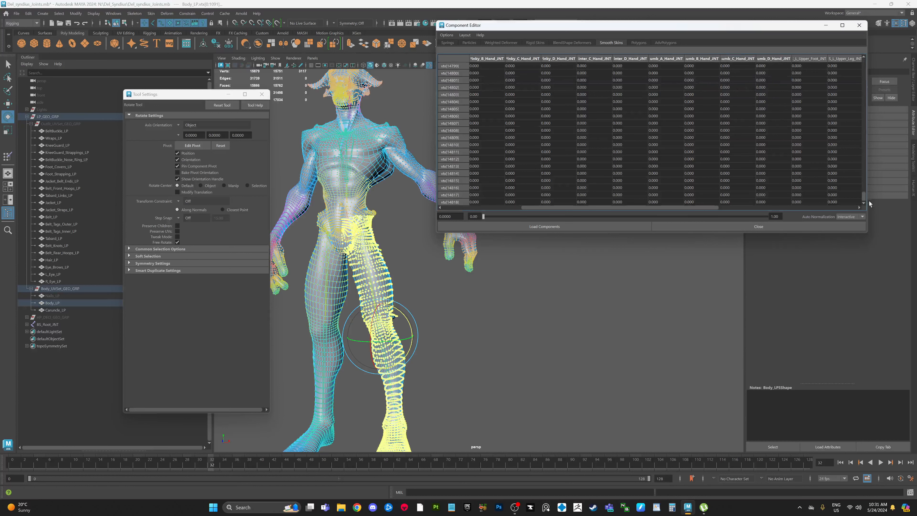
shift+click(767, 202)
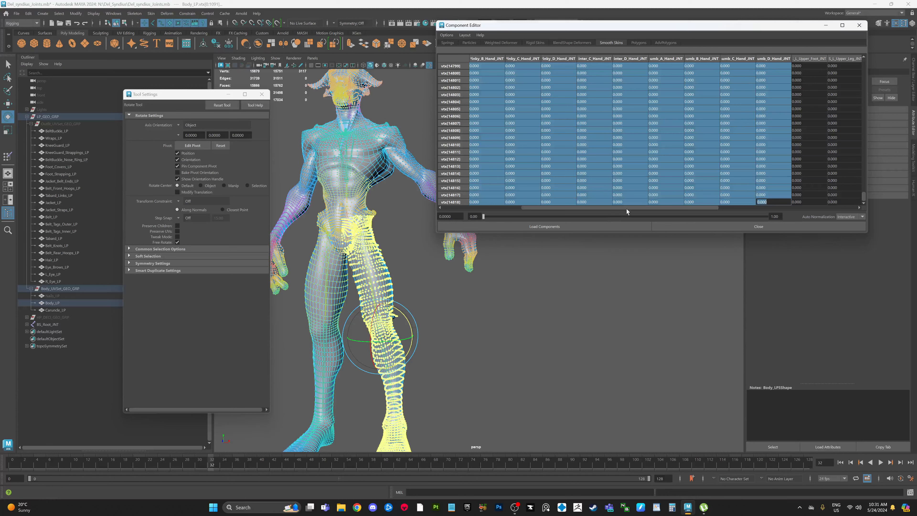
drag(626, 209, 707, 207)
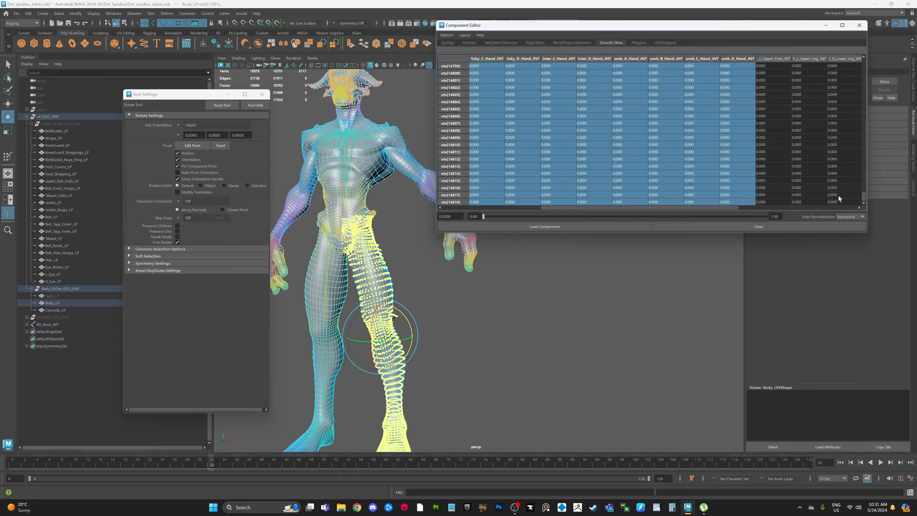
shift+click(743, 204)
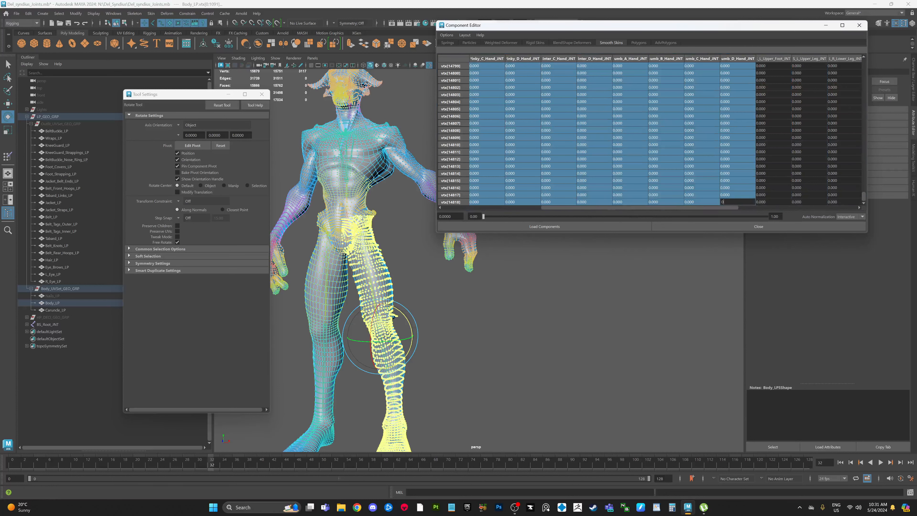
text(0)
key(Return)
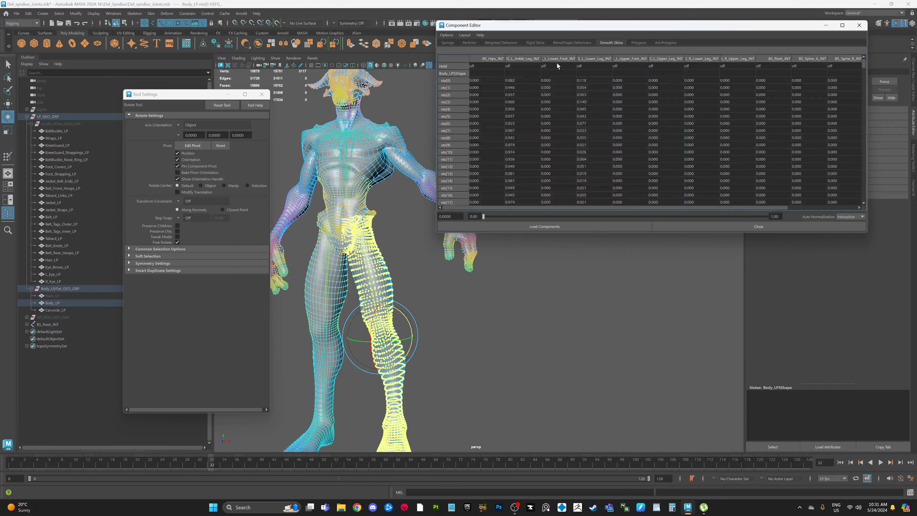
Review the remaining joint weights on the left leg vertices and clear the selection.
alt+drag(542, 336, 553, 335)
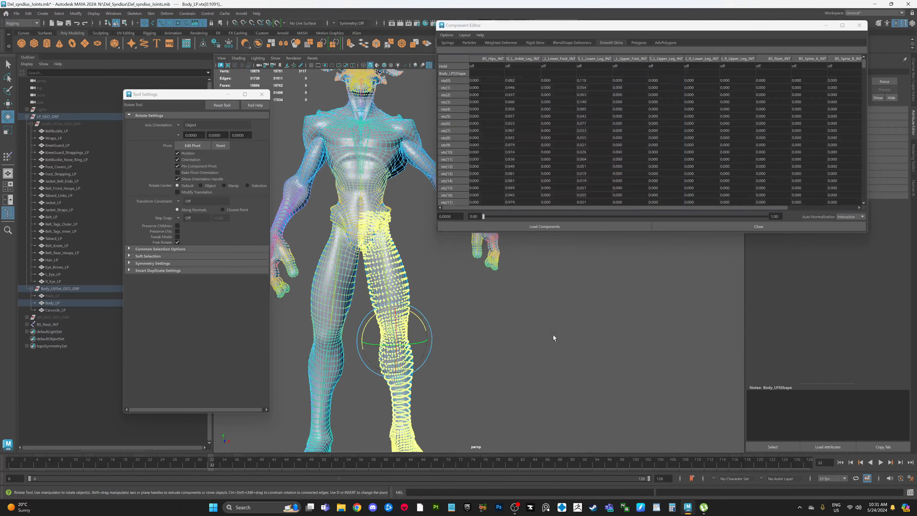
scroll(553, 335, up, 3)
scroll(639, 206, right, 2)
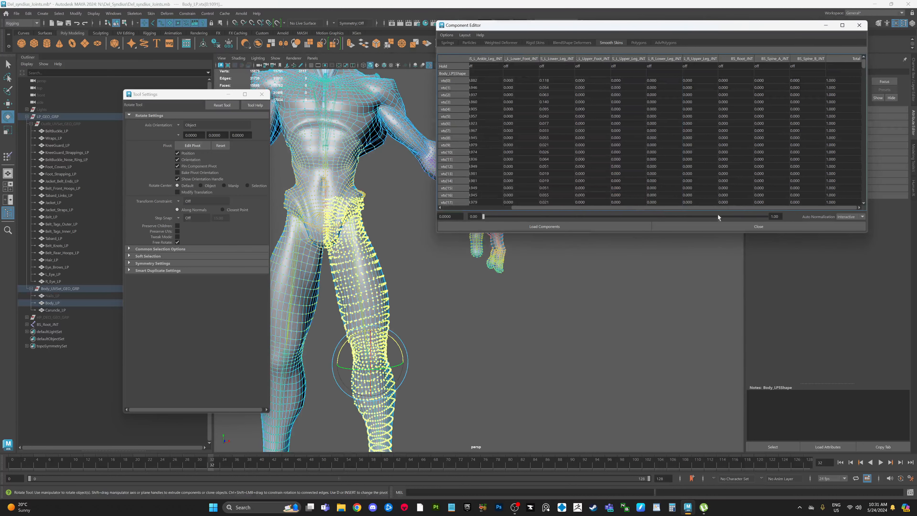
scroll(733, 215, left, 2)
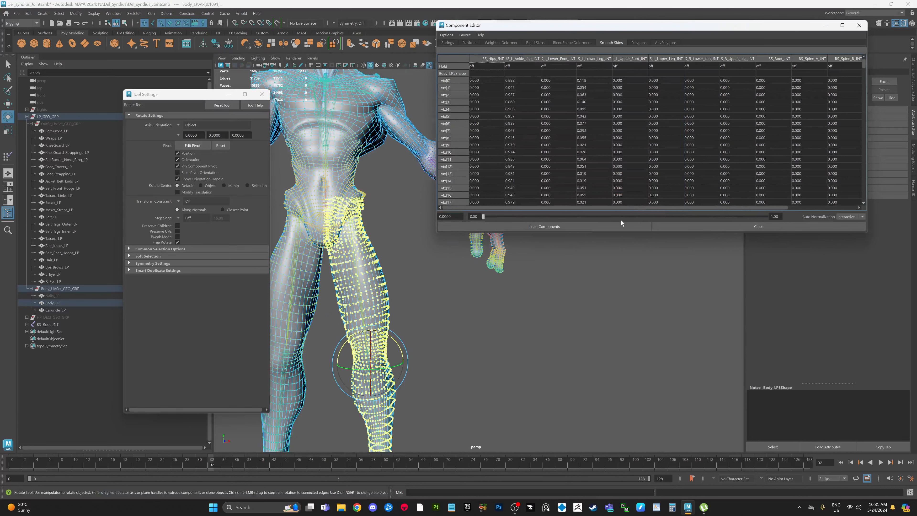
click(605, 347)
alt+drag(481, 339, 435, 303)
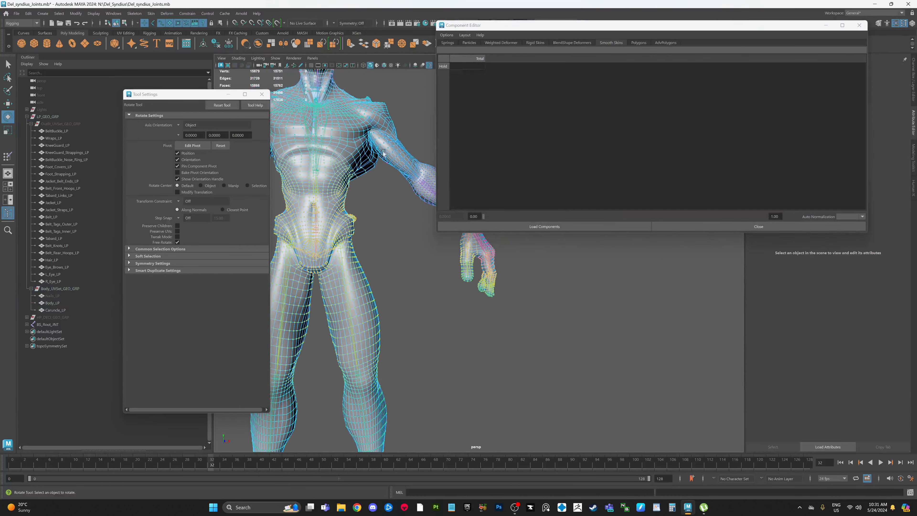
Return the body to object mode, minimize the Component Editor, and set BS_L_Upper_Arm_JNT's Z rotation to 0.
right_click(389, 143)
right_click(391, 142)
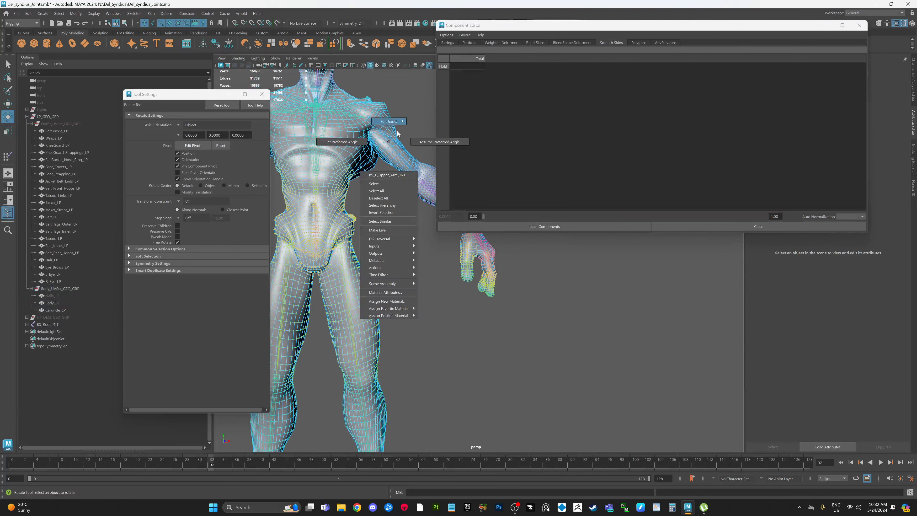
right_drag(367, 162, 403, 150)
click(373, 208)
alt+middle_drag(336, 127, 337, 142)
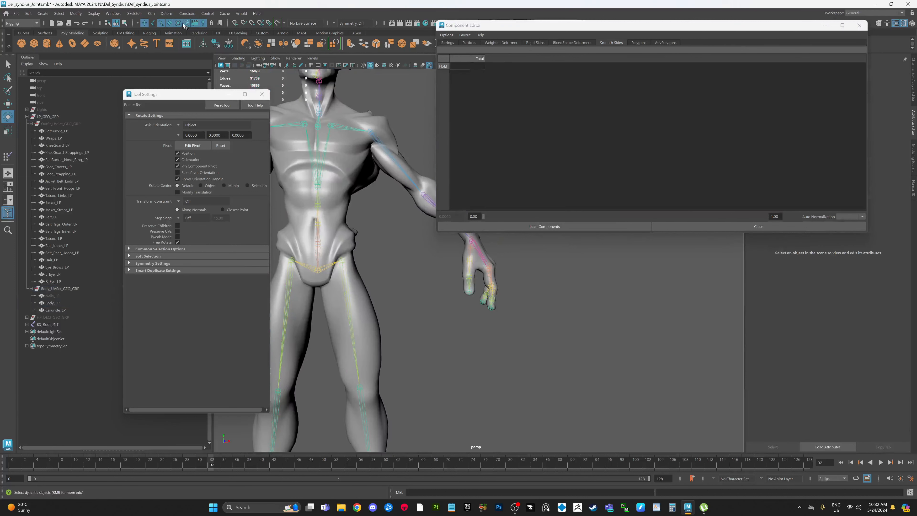
click(826, 25)
click(394, 159)
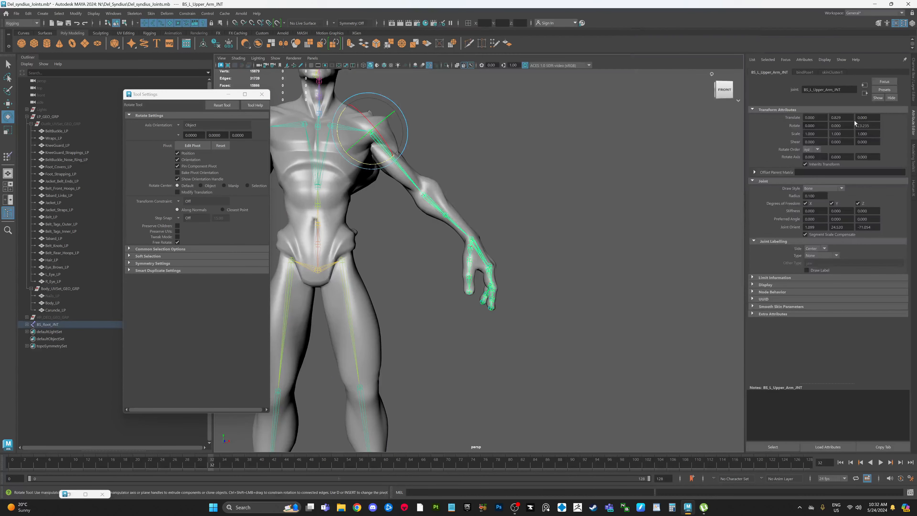
text(0)
key(Return)
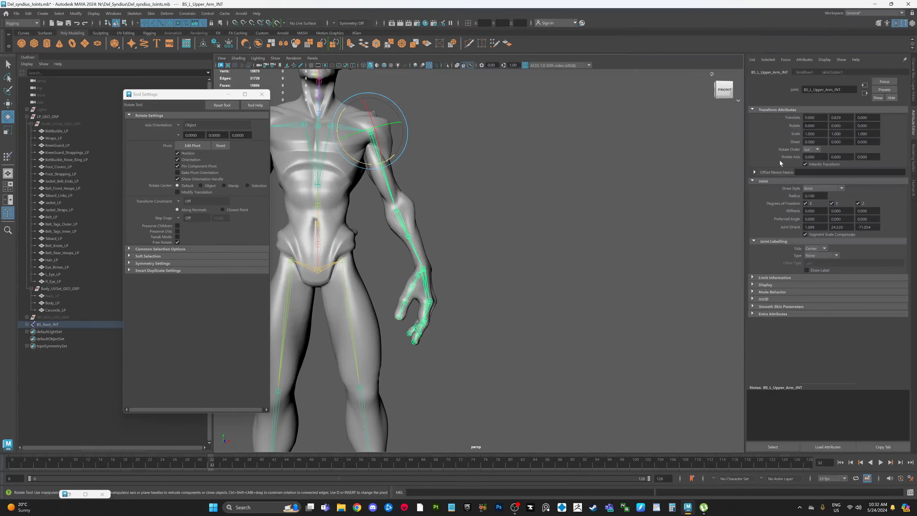
Rotate BS_L_Upper_Arm_JNT about 30° around Z and check the torso and left leg for stray deformation.
alt+middle_drag(429, 174, 495, 182)
drag(416, 170, 438, 179)
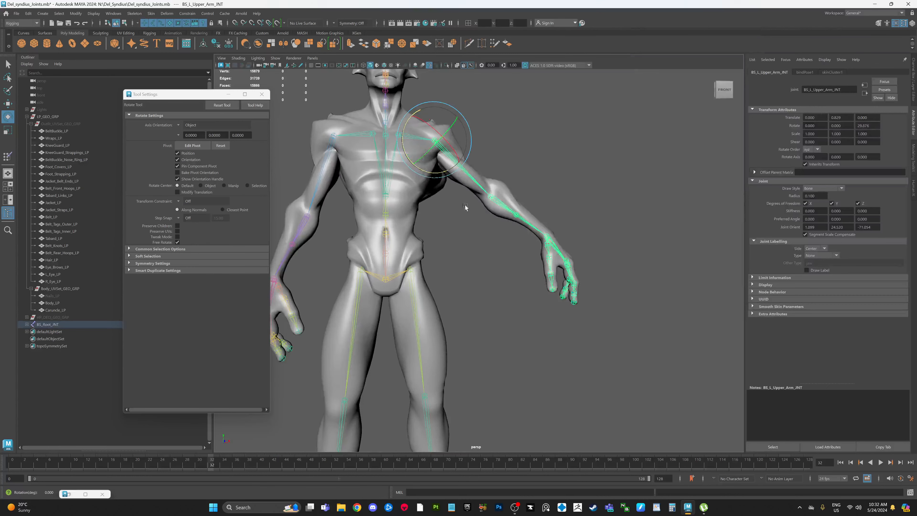
alt+middle_drag(499, 267, 496, 201)
alt+drag(496, 202, 480, 197)
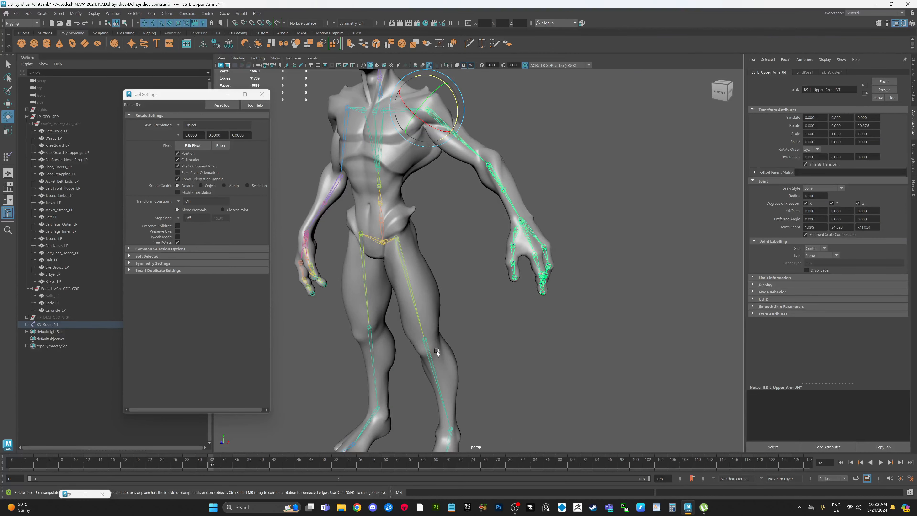
alt+drag(406, 256, 474, 236)
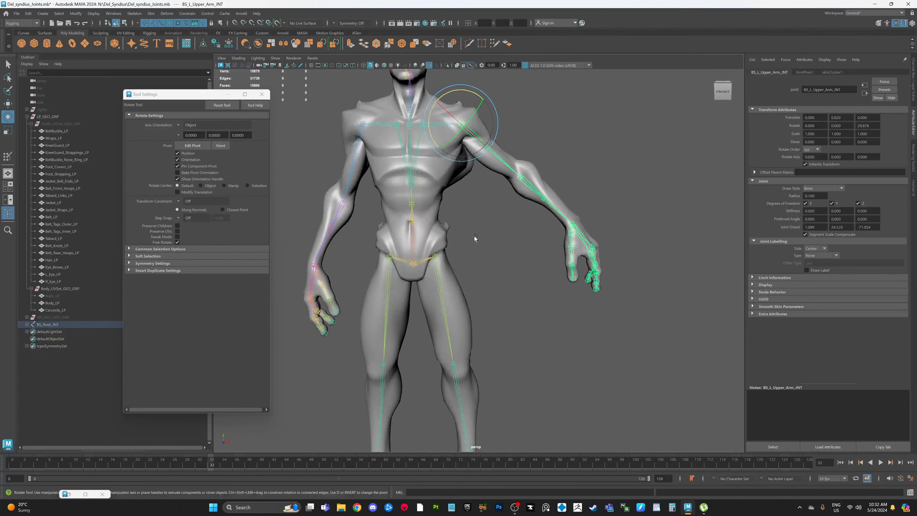
scroll(488, 231, up, 3)
scroll(487, 231, down, 3)
Reset the Z rotation of BS_L_Upper_Arm_JNT to 0 and deselect the joint.
click(521, 265)
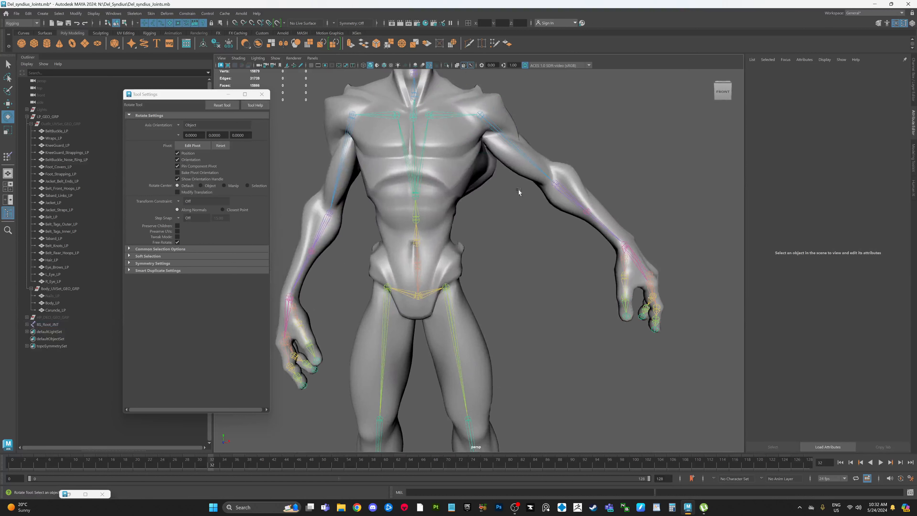
click(512, 145)
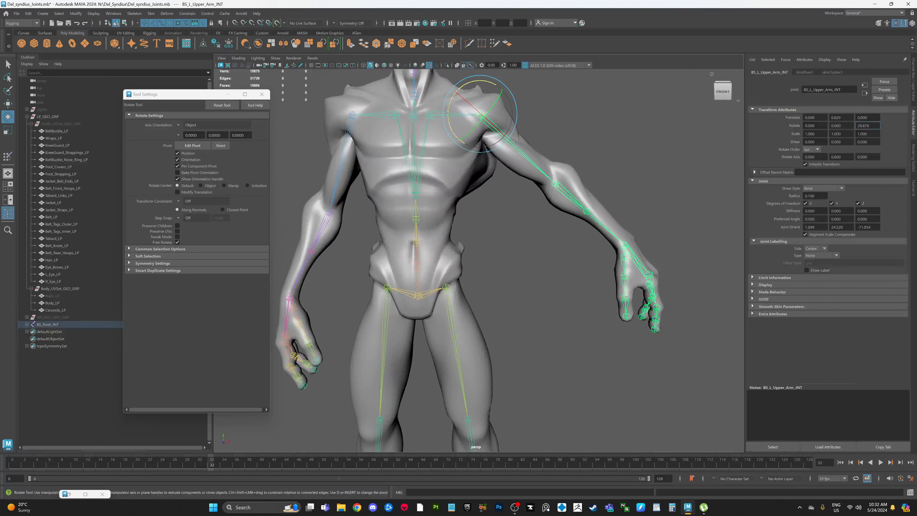
double_click(863, 125)
text(0)
key(Return)
click(559, 225)
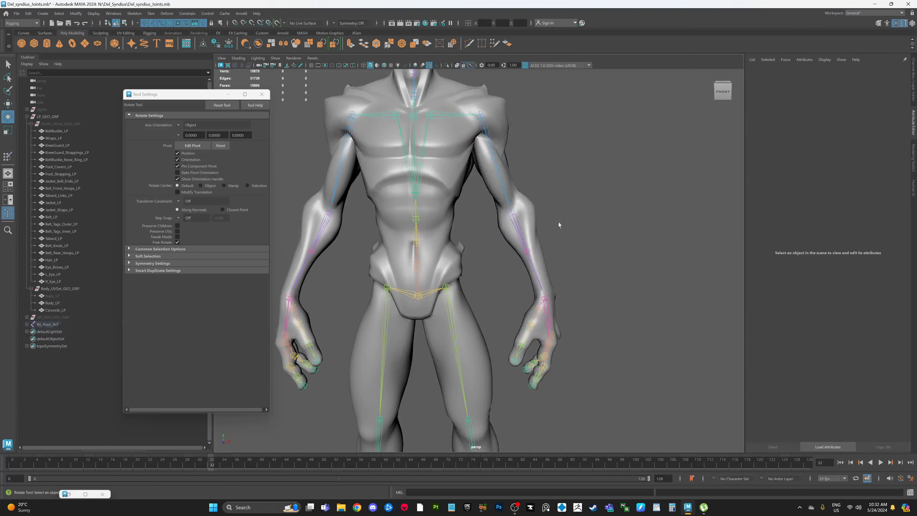
Mirror the skin weights of Body_LP.
click(445, 203)
click(151, 13)
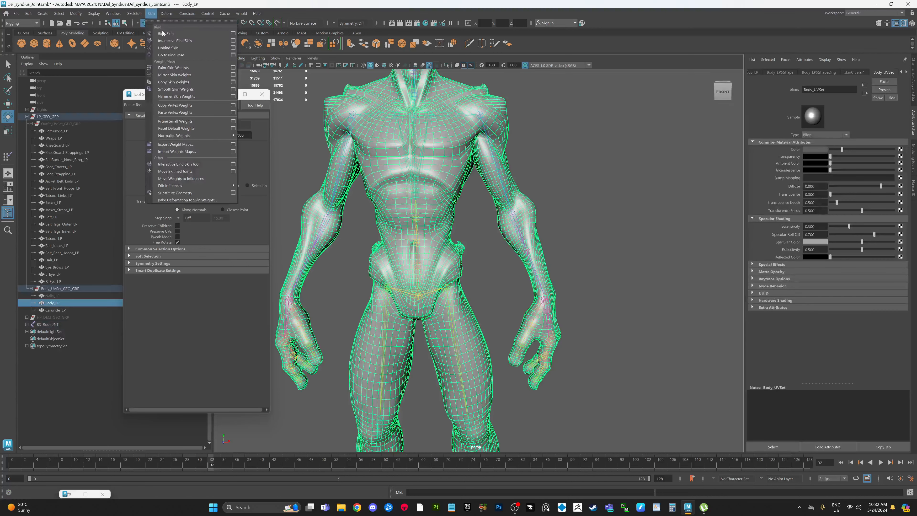
click(174, 74)
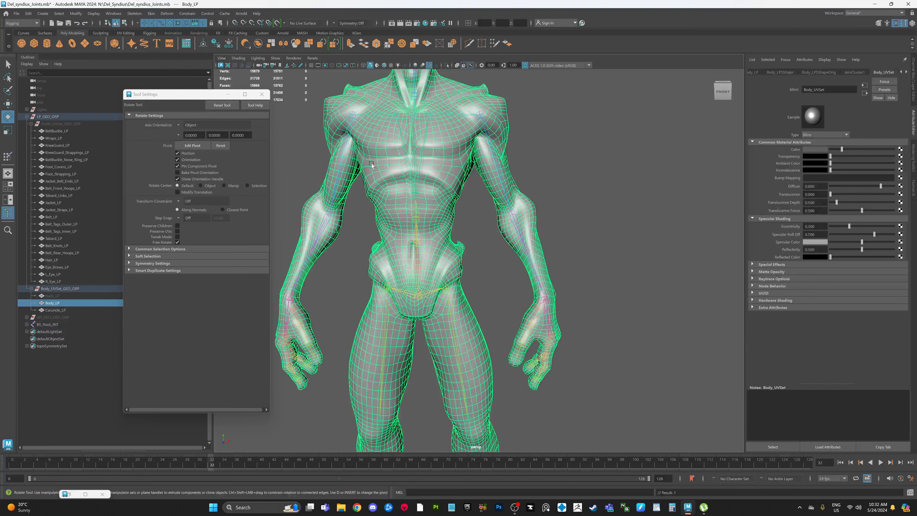
Rotate BS_R_Upper_Arm_JNT to test the right arm's mirrored weights, and undo the rotation.
click(337, 165)
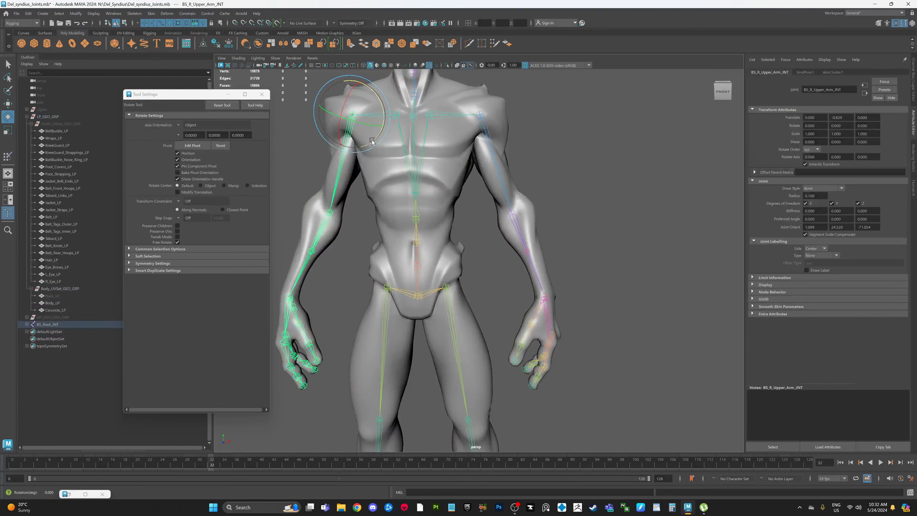
drag(352, 151, 365, 149)
alt+middle_drag(468, 191, 512, 175)
key(ctrl+z)
Rotate BS_L_Upper_Arm_JNT about 22° around Z to examine the deformation along the chest and armpit.
alt+middle_drag(635, 165, 629, 192)
click(634, 193)
alt+drag(630, 194, 610, 182)
click(475, 205)
alt+right_drag(483, 206, 522, 185)
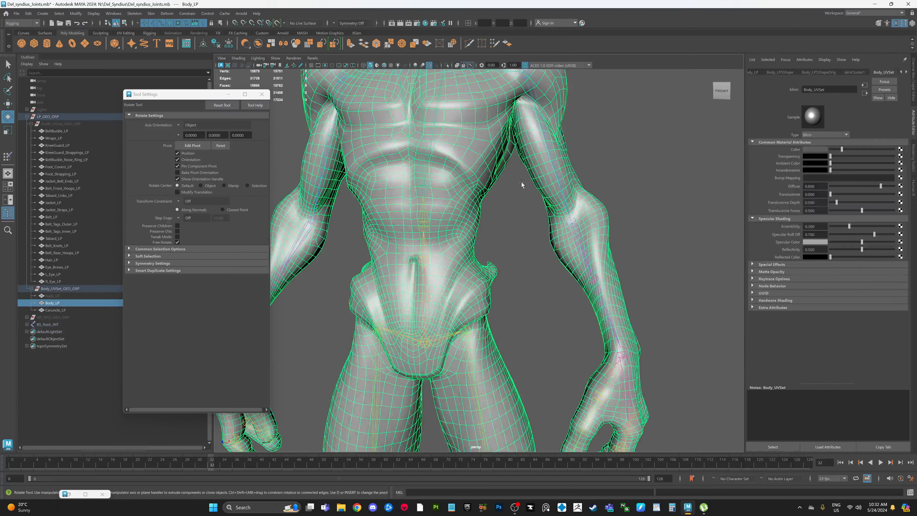
alt+middle_drag(522, 184, 535, 242)
alt+middle_drag(604, 228, 597, 228)
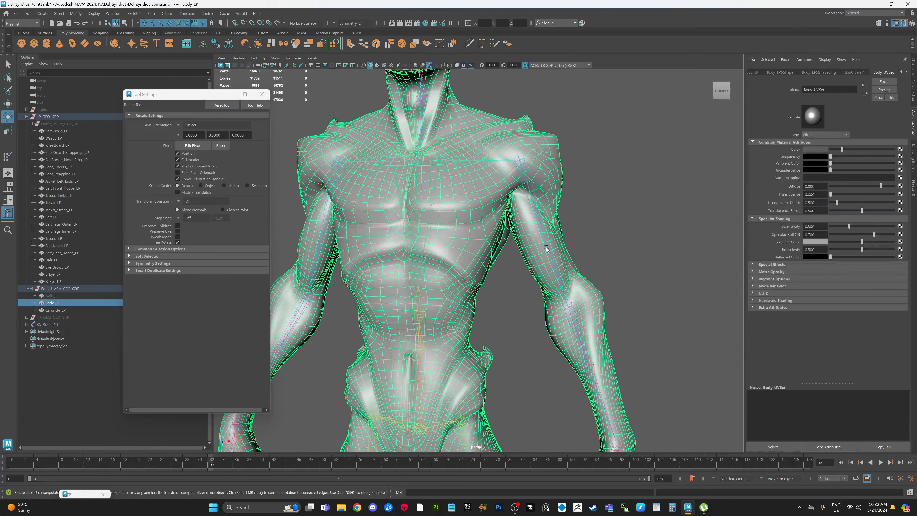
click(549, 247)
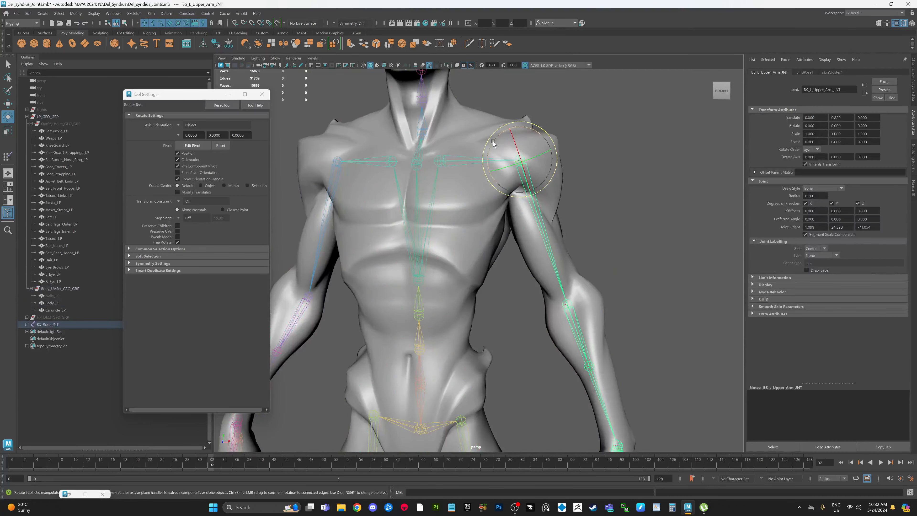
drag(492, 143, 499, 257)
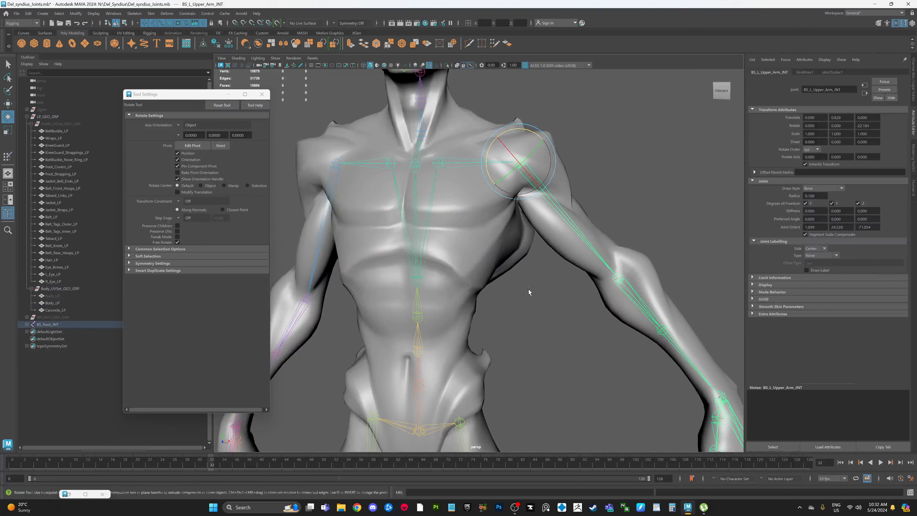
alt+middle_drag(529, 289, 516, 235)
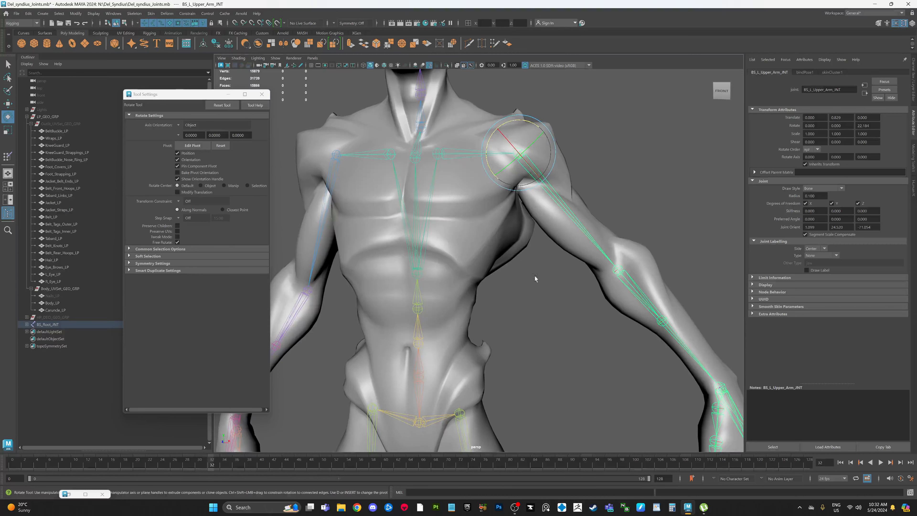
alt+middle_drag(535, 277, 534, 290)
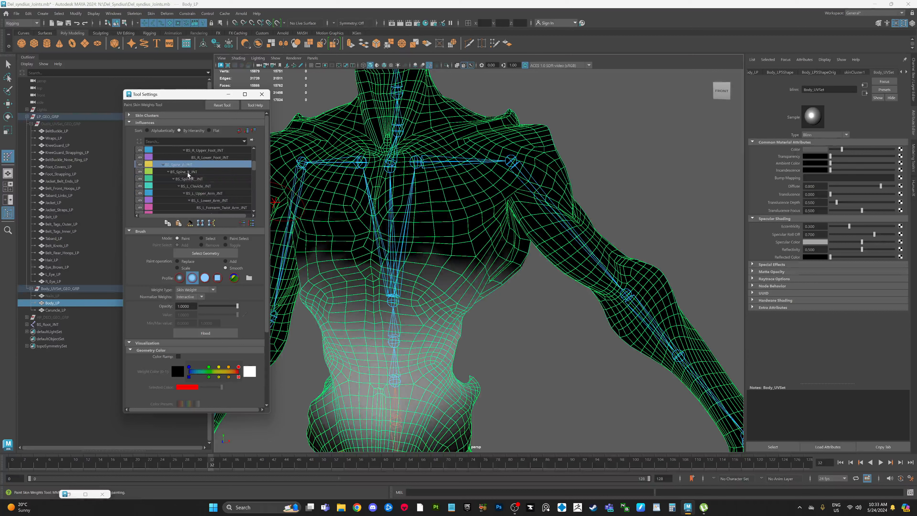
Choose the BS_Spine_C_JNT influence and set the skin weight brush to Add with opacity 0.2611 and value 0.2420.
click(188, 172)
click(191, 178)
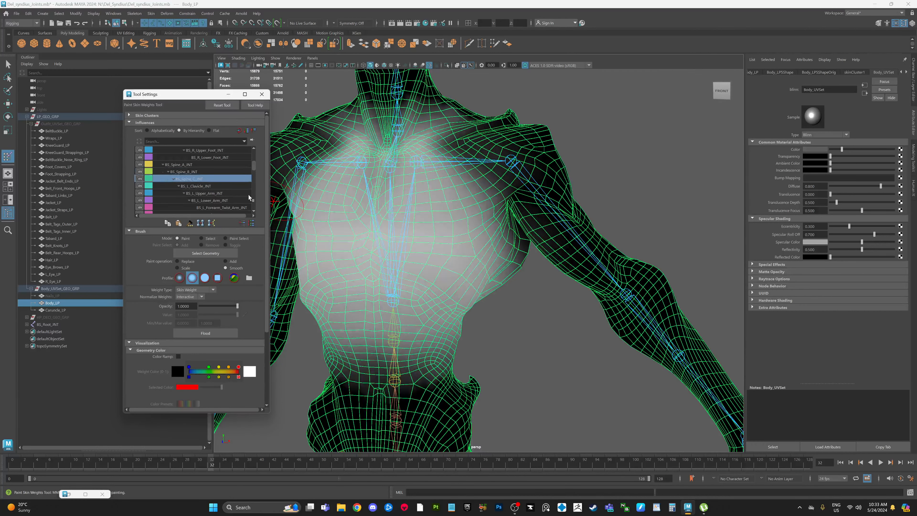
click(227, 261)
click(216, 306)
click(216, 314)
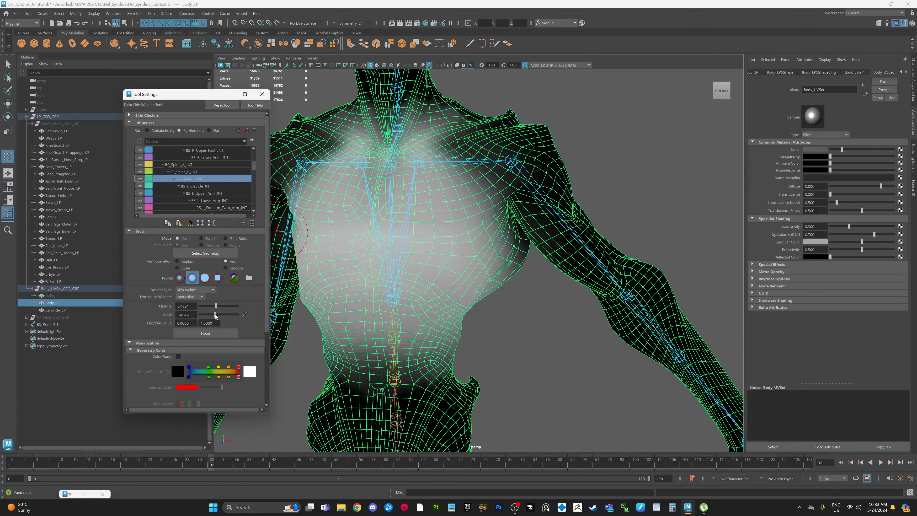
click(213, 306)
click(211, 314)
click(208, 314)
click(210, 305)
Paint added BS_Spine_C_JNT weight onto the left side of the ribcage below the armpit.
alt+middle_drag(469, 234, 448, 257)
mouse_move(469, 253)
mouse_down()
mouse_move(461, 265)
mouse_move(489, 283)
mouse_up()
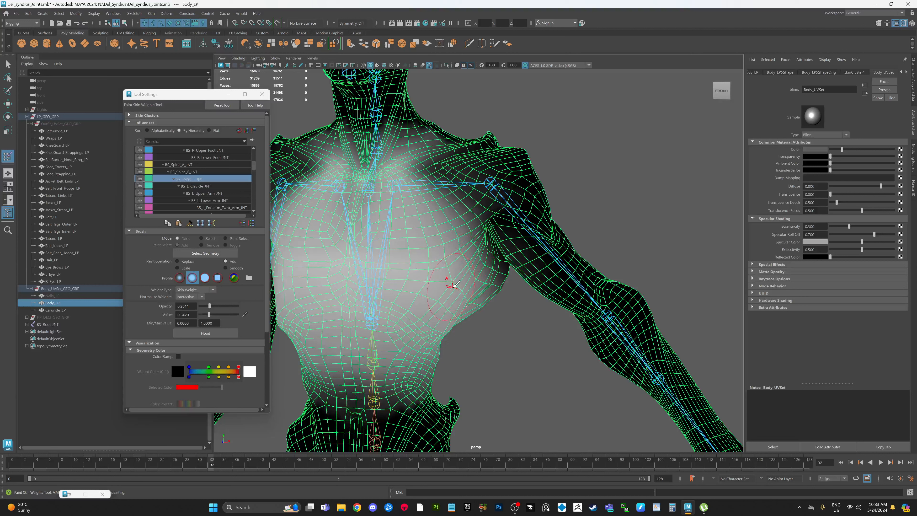
drag(453, 286, 466, 258)
alt+drag(469, 252, 473, 250)
alt+middle_drag(474, 250, 482, 240)
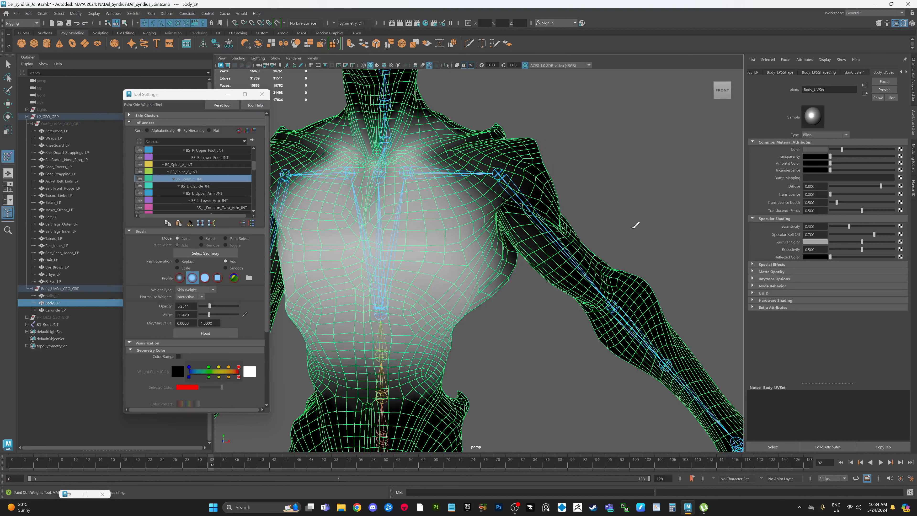
scroll(494, 266, up, 5)
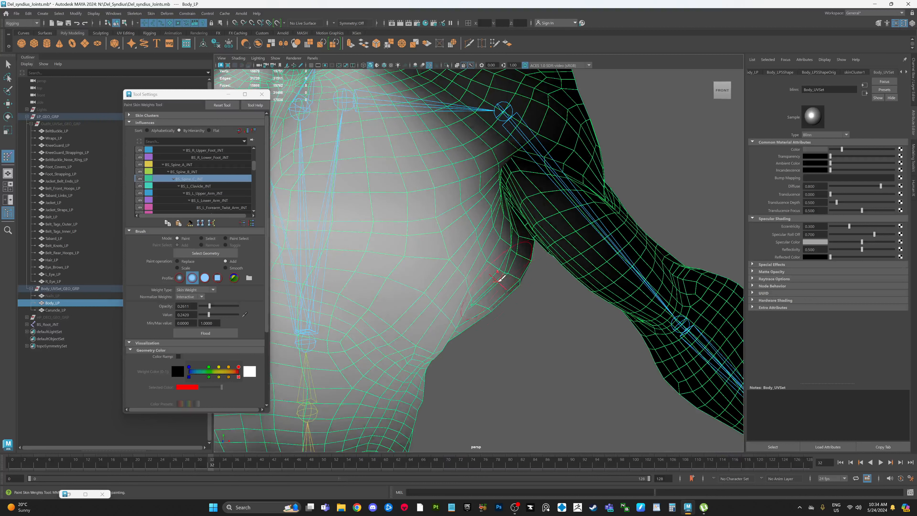
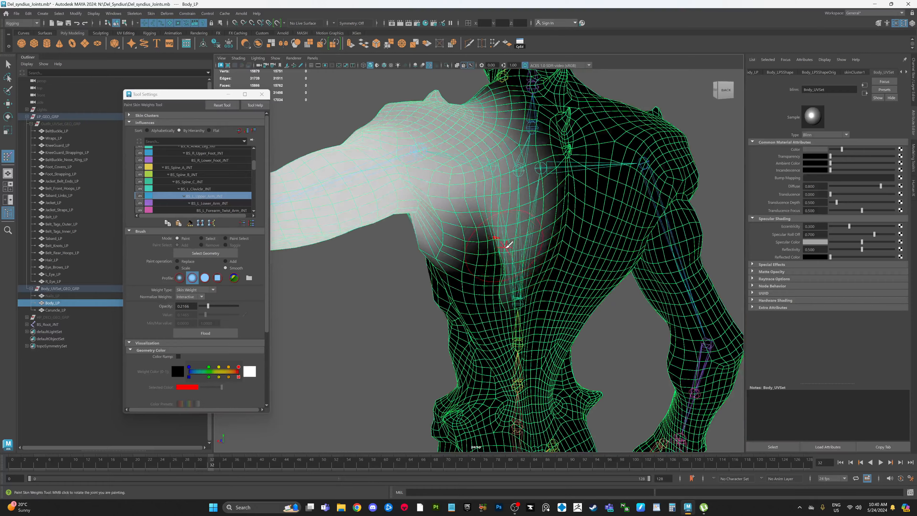
Select the Body_LP vertices between the left shoulder blade and the spine with the Paint Selection Tool.
key(q)
right_drag(594, 258, 562, 257)
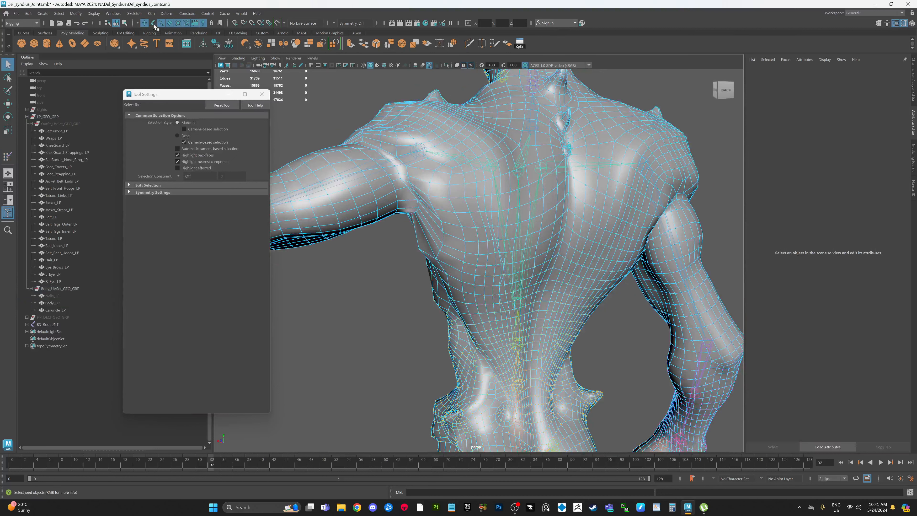
click(7, 77)
alt+drag(439, 313, 430, 318)
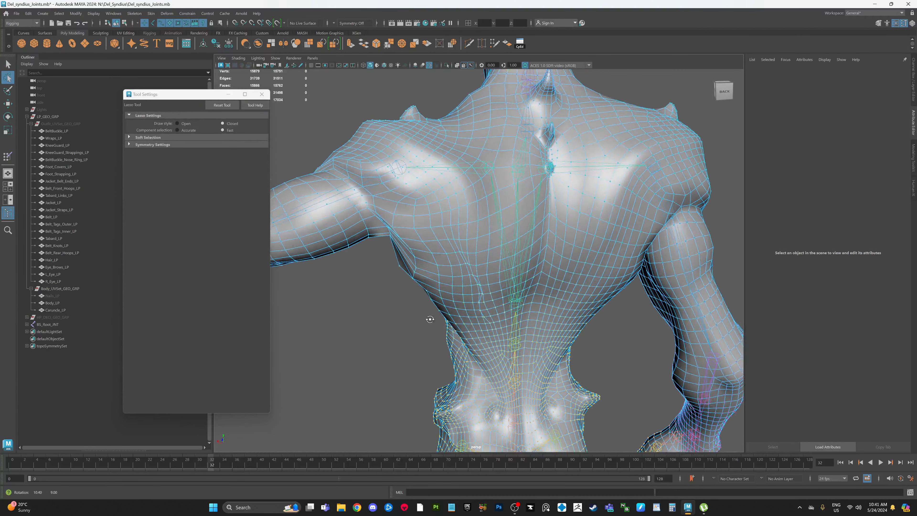
click(7, 91)
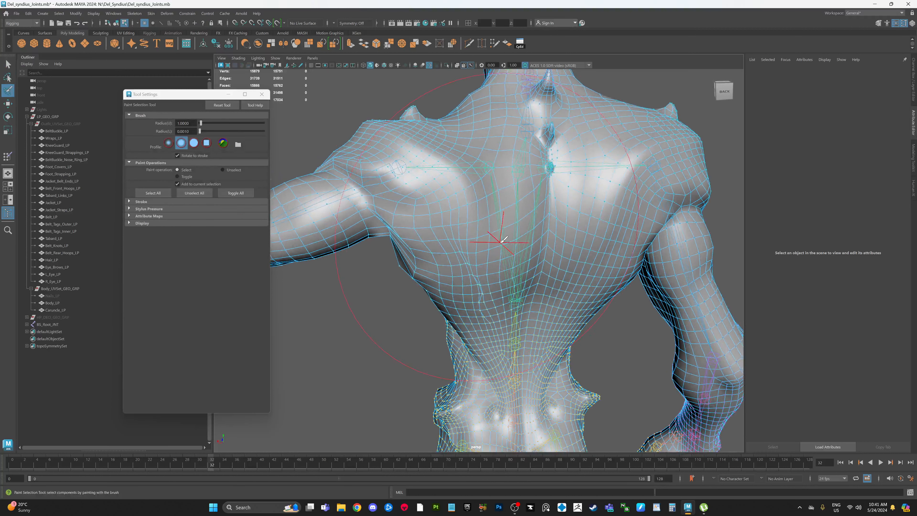
drag(501, 242, 479, 244)
drag(495, 210, 468, 229)
drag(513, 194, 522, 201)
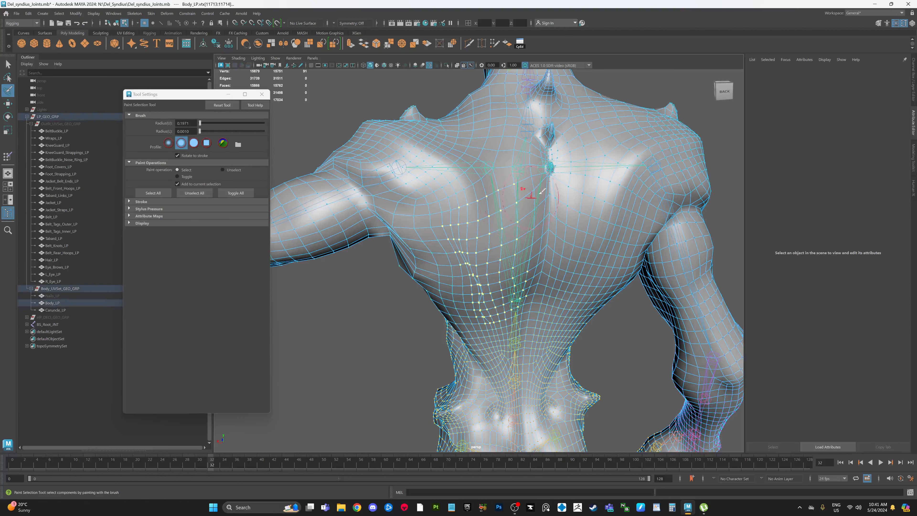
Set the BS_L_Upper_Arm_JNT weights of the selected back vertices to 0 in the Component Editor and close it.
click(520, 43)
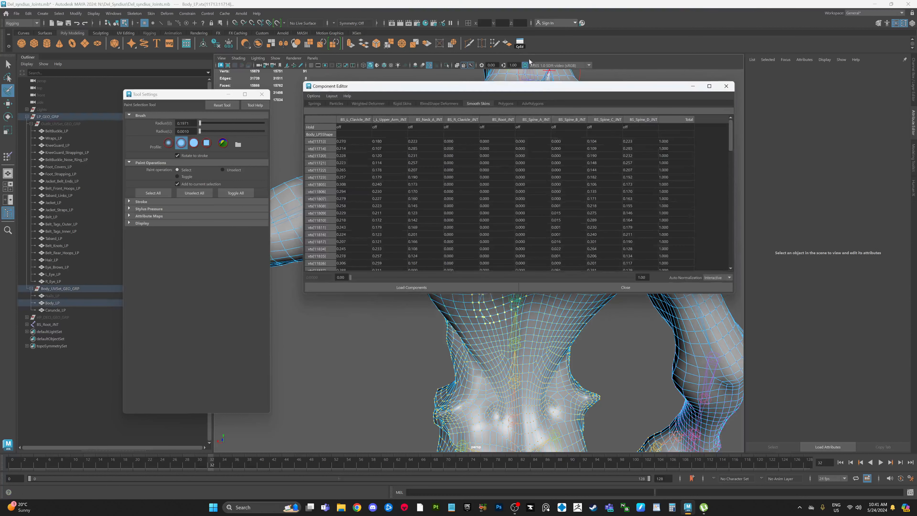
drag(543, 91, 638, 91)
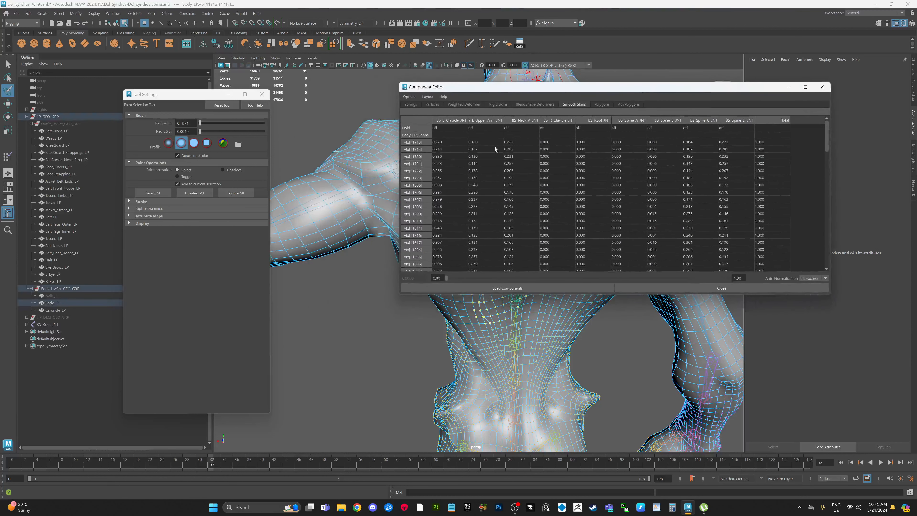
drag(485, 142, 482, 268)
text(0)
key(Return)
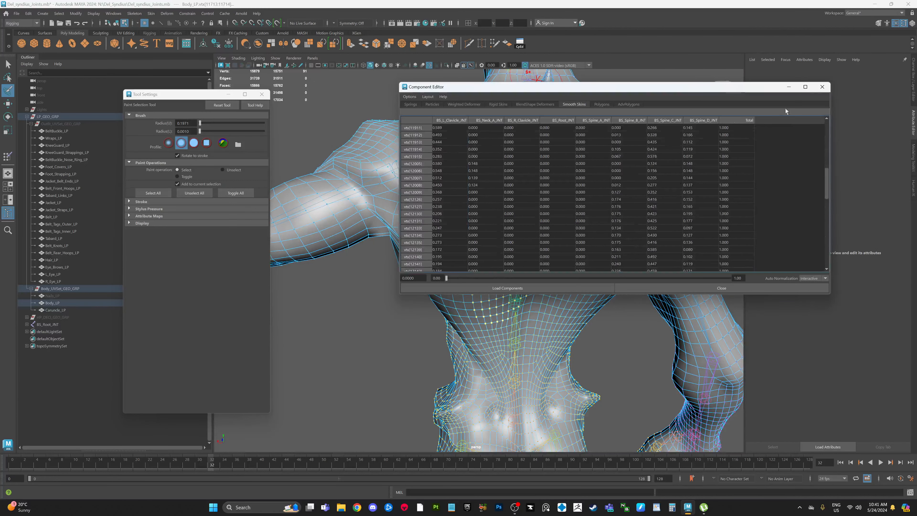
click(822, 88)
Smooth the BS_L_Upper_Arm_JNT weights around the left shoulder blade and review the BS_L_Clavicle_JNT and BS_Spine_C_JNT influences.
alt+middle_drag(516, 222, 520, 227)
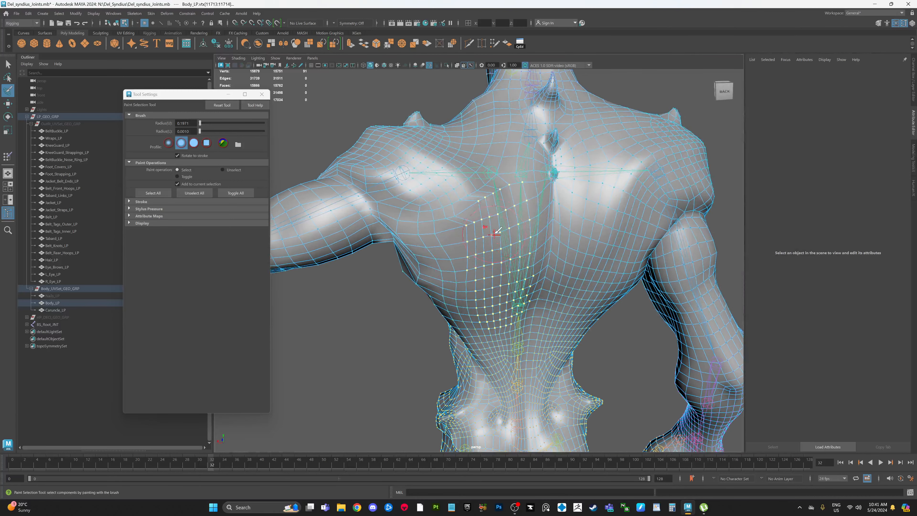
key(q)
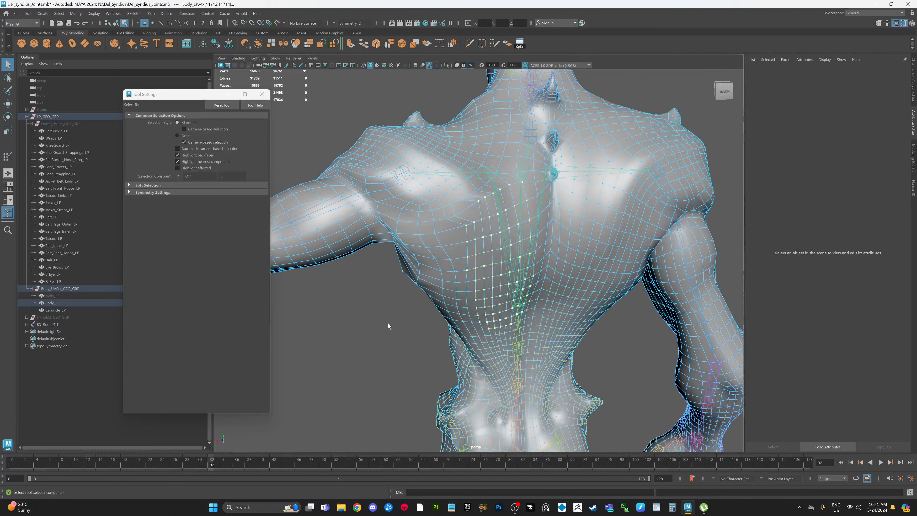
mouse_move(446, 267)
right_down()
mouse_move(457, 257)
mouse_move(420, 240)
right_up()
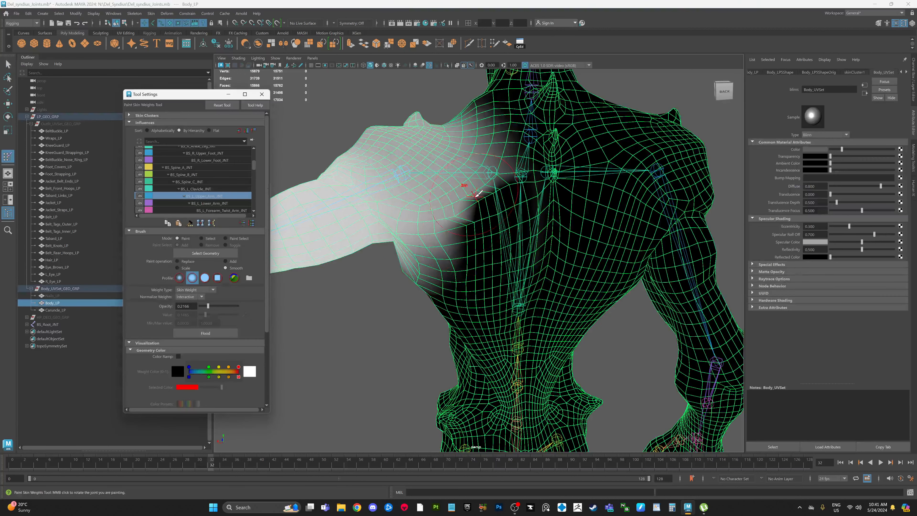
mouse_move(456, 216)
mouse_down()
mouse_move(500, 197)
mouse_move(455, 206)
mouse_up()
click(203, 189)
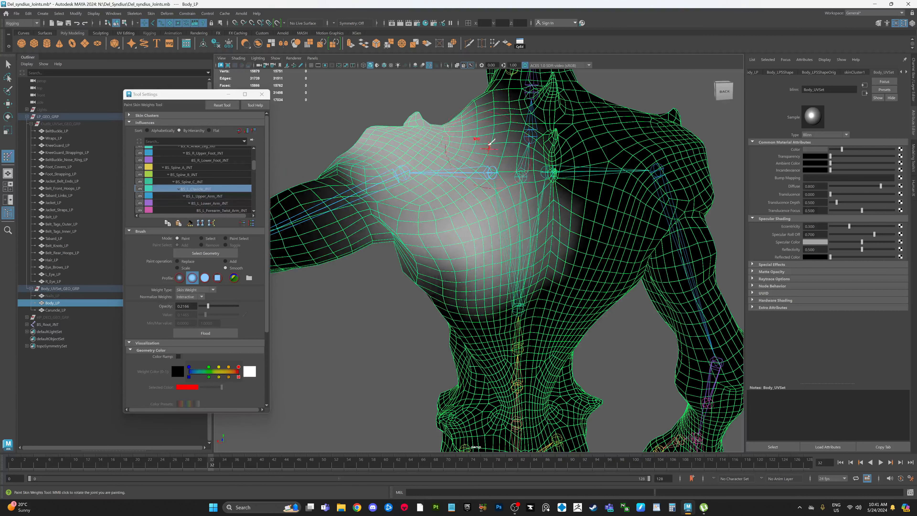
click(197, 182)
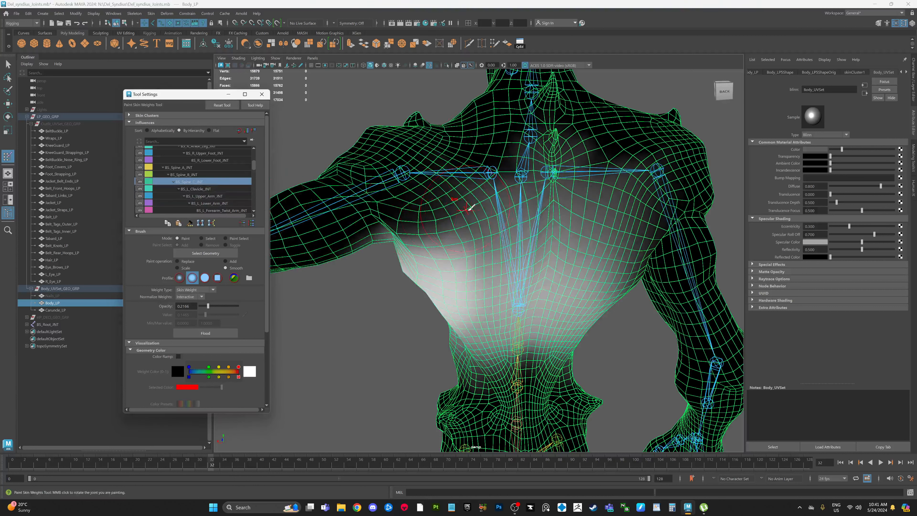
click(208, 196)
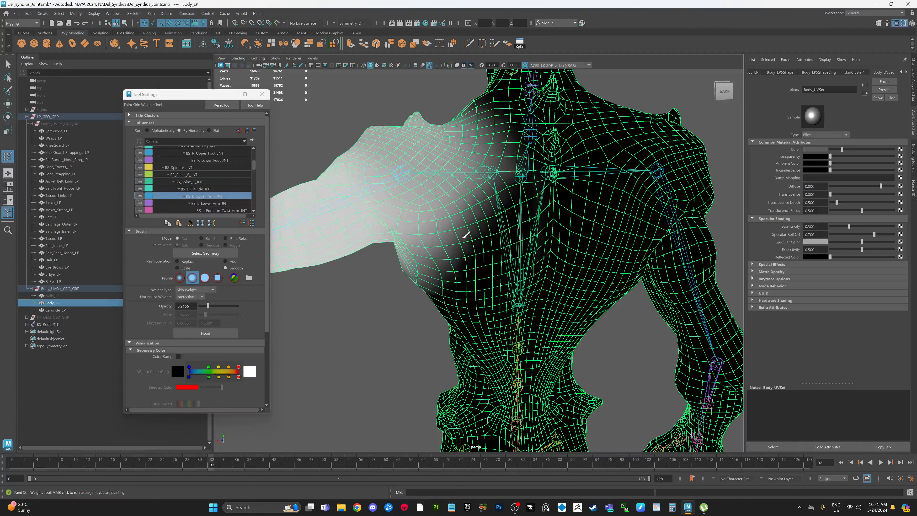
Select BS_L_Upper_Arm_JNT and rotate it to about 42° around Z to test the left shoulder deformation from the front.
key(q)
click(402, 305)
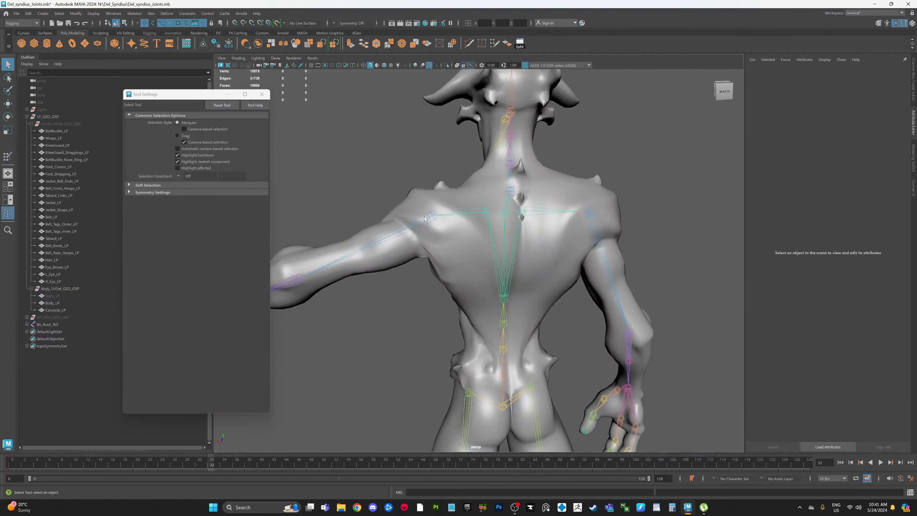
click(425, 218)
key(e)
alt+drag(423, 231, 466, 202)
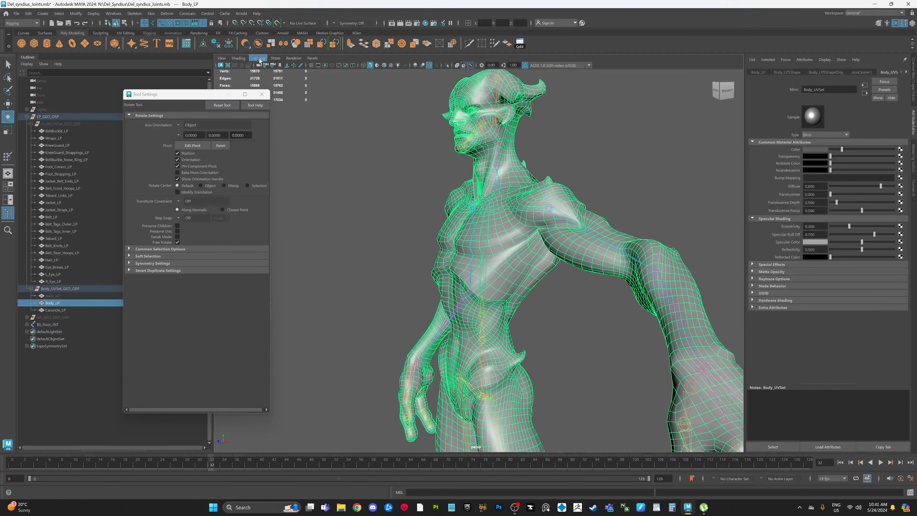
click(153, 24)
alt+drag(433, 144, 548, 170)
click(549, 170)
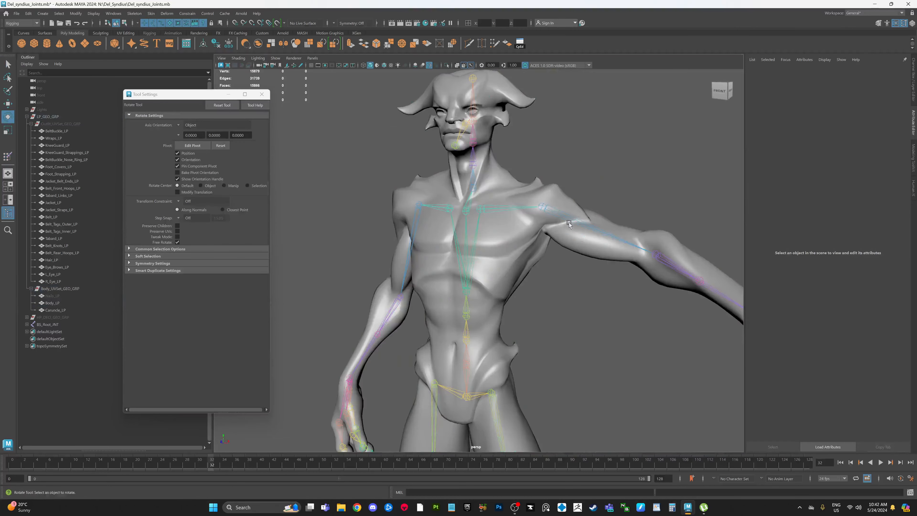
click(569, 222)
alt+drag(569, 223, 629, 199)
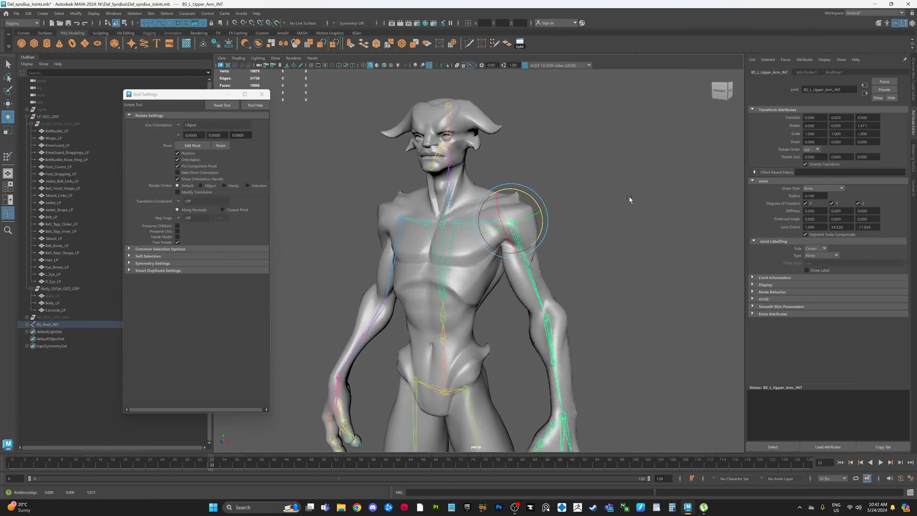
middle_drag(629, 198, 600, 195)
alt+drag(599, 195, 622, 200)
alt+middle_drag(618, 205, 612, 215)
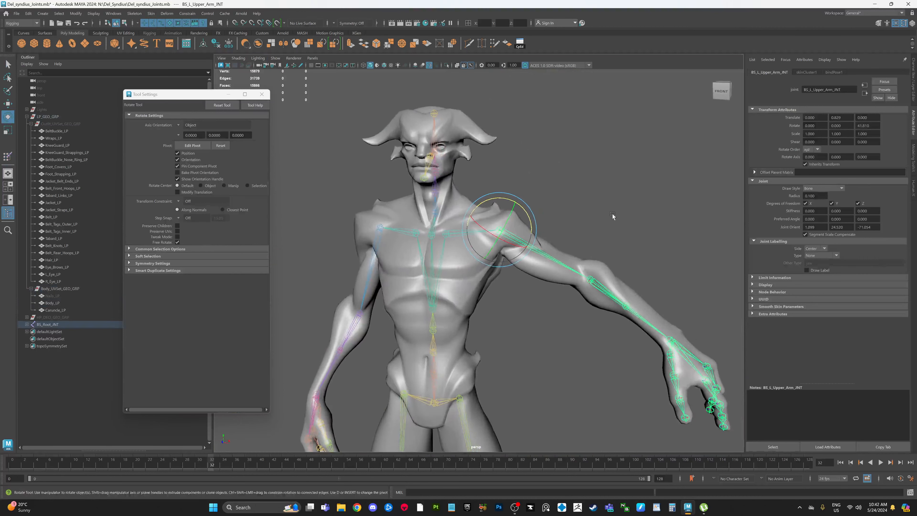
alt+drag(613, 216, 578, 215)
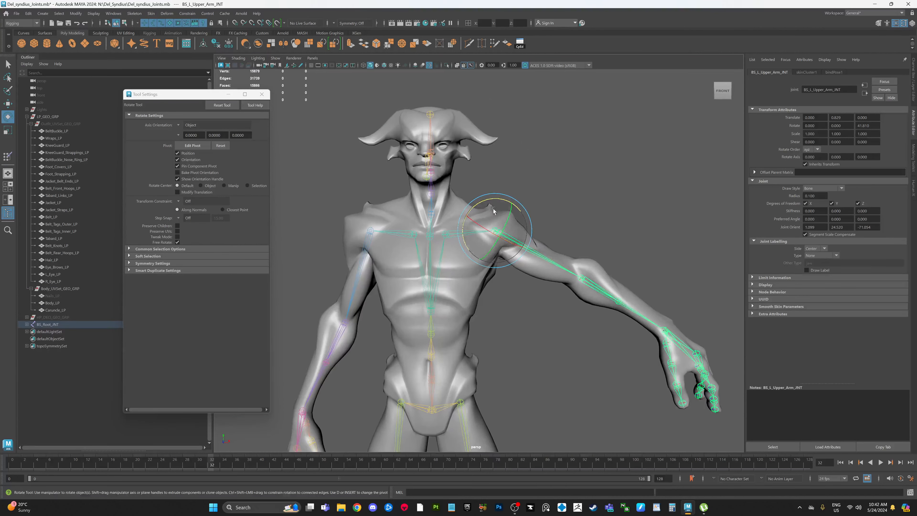
Swing BS_L_Upper_Arm_JNT up and down again to test the shoulder, and undo the last rotation.
drag(491, 200, 578, 205)
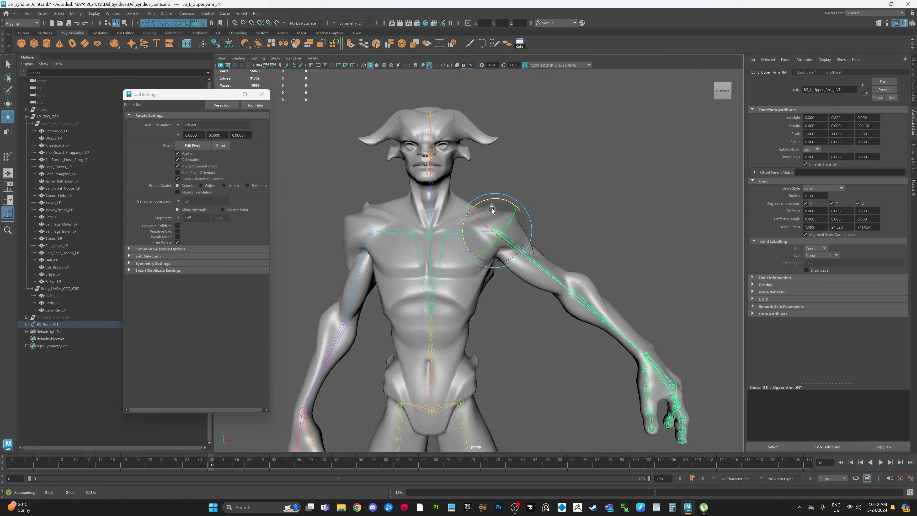
drag(492, 211, 506, 276)
key(ctrl+z)
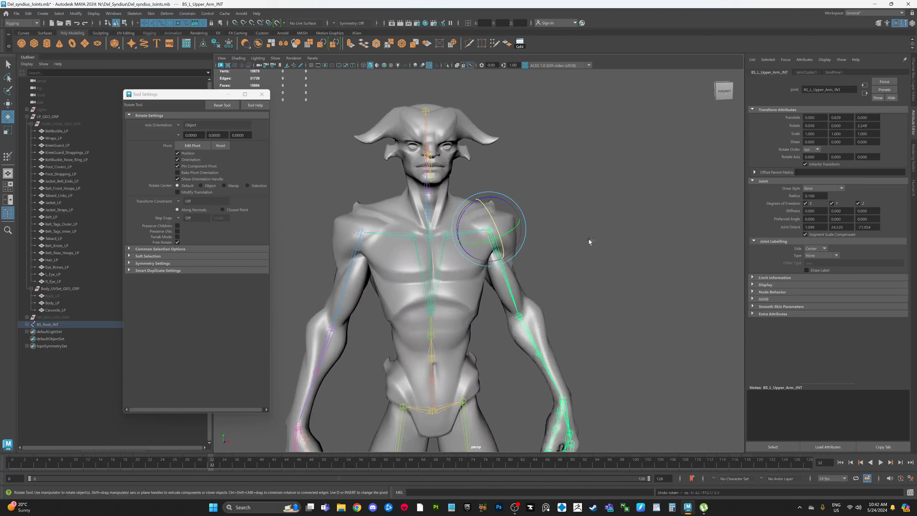
Reset the Z rotation of BS_L_Upper_Arm_JNT to 0.
alt+middle_drag(600, 254, 590, 232)
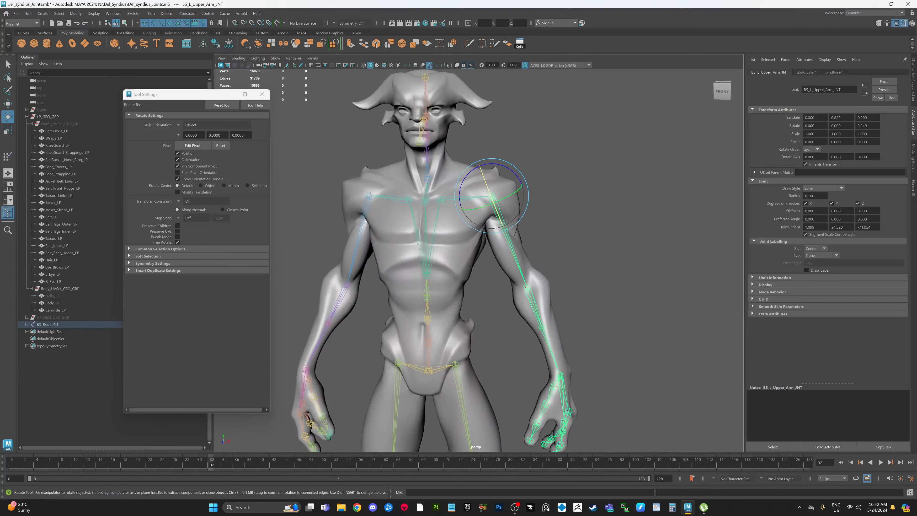
text(0)
key(Return)
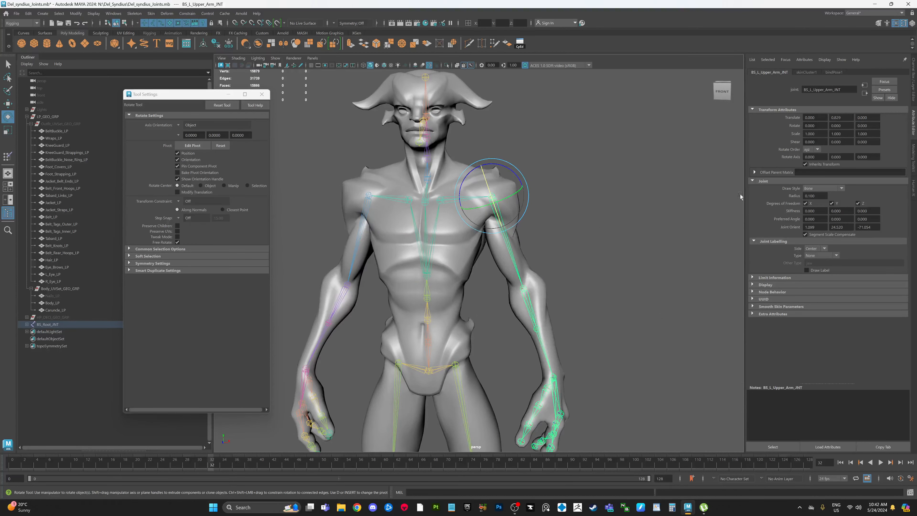
Select the body mesh and activate the Paint Skin Weights Tool for work around the left shoulder.
click(614, 237)
alt+middle_drag(653, 218, 623, 251)
scroll(613, 235, up, 4)
click(490, 273)
alt+middle_drag(492, 280, 497, 310)
right_drag(491, 310, 469, 287)
scroll(519, 257, up, 5)
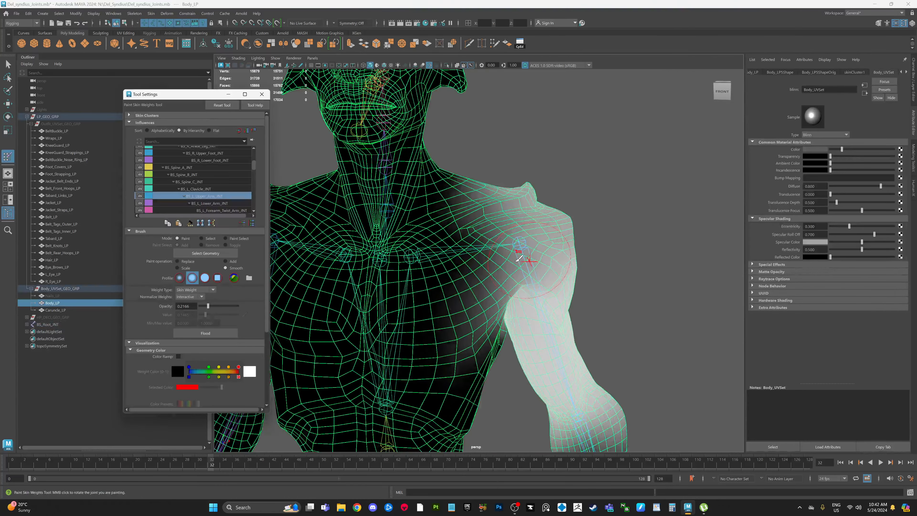
Add BS_L_Clavicle_JNT weight across the left chest, shoulder and upper back with opacity 0.3822 and value 0.3185.
alt+middle_drag(359, 247, 377, 262)
click(201, 190)
click(226, 261)
alt+drag(469, 275, 477, 246)
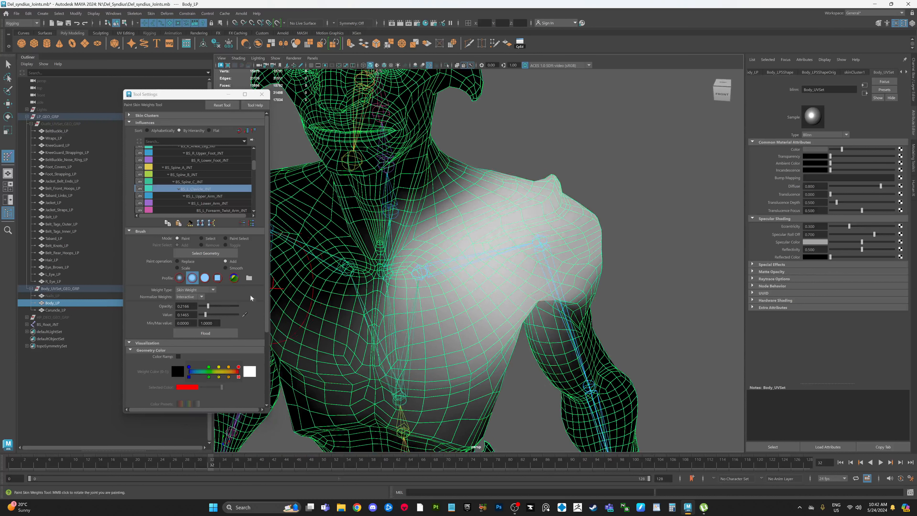
click(214, 307)
click(211, 314)
mouse_move(429, 269)
mouse_down()
mouse_move(483, 259)
mouse_move(529, 223)
mouse_move(551, 186)
mouse_move(536, 198)
mouse_move(505, 181)
mouse_up()
mouse_move(592, 217)
alt+mouse_down()
mouse_move(510, 198)
mouse_move(455, 206)
alt+mouse_up()
mouse_move(500, 296)
mouse_down()
mouse_move(457, 315)
mouse_move(477, 298)
mouse_move(551, 285)
mouse_move(493, 263)
mouse_up()
mouse_move(537, 284)
alt+mouse_down()
mouse_move(463, 235)
mouse_move(462, 208)
alt+mouse_up()
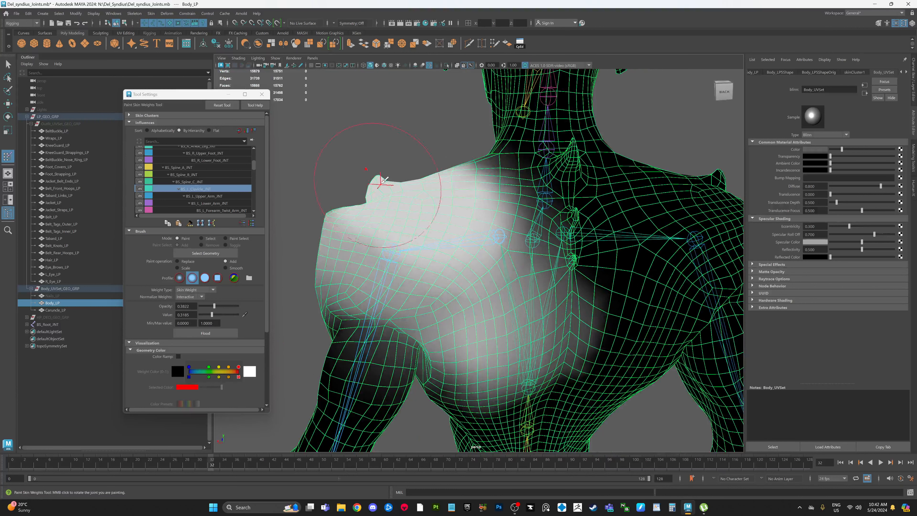
Flood-smooth the BS_L_Clavicle_JNT and BS_L_Upper_Arm_JNT weights, checking the BS_Spine_C_JNT influence in between.
click(226, 268)
click(224, 333)
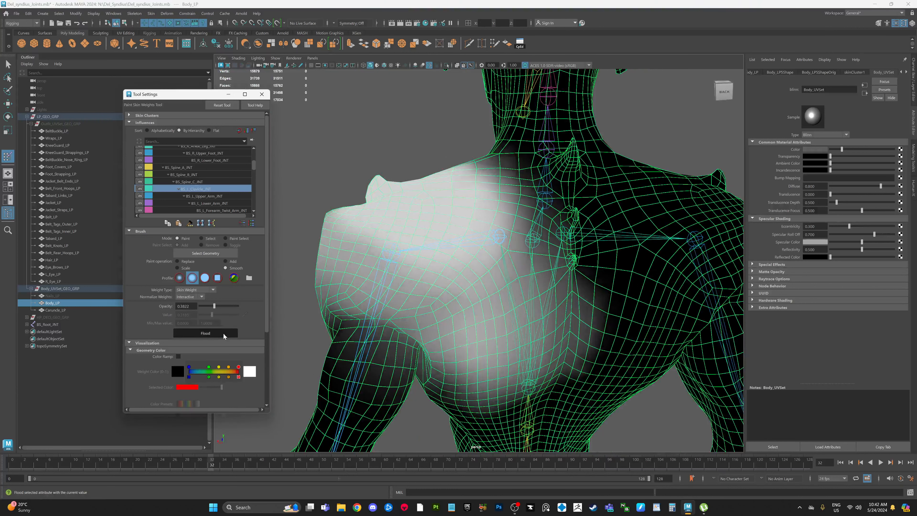
click(197, 182)
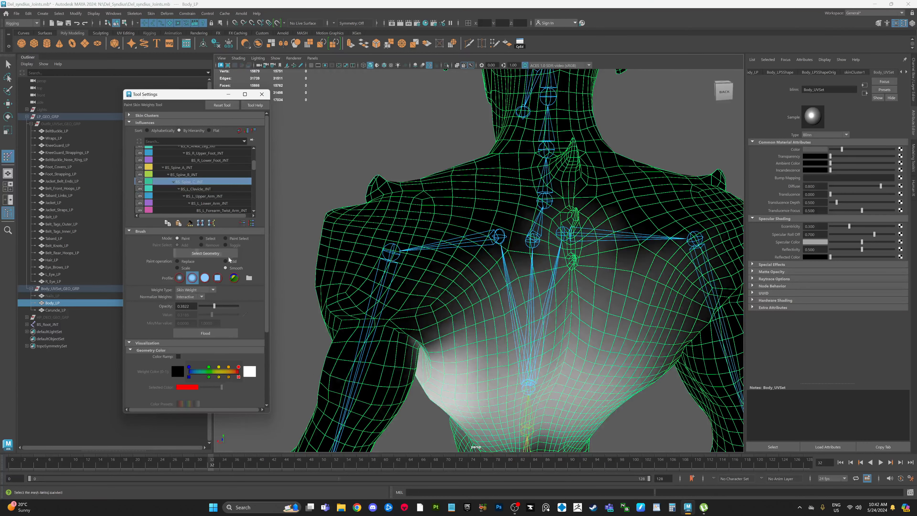
click(213, 196)
click(226, 331)
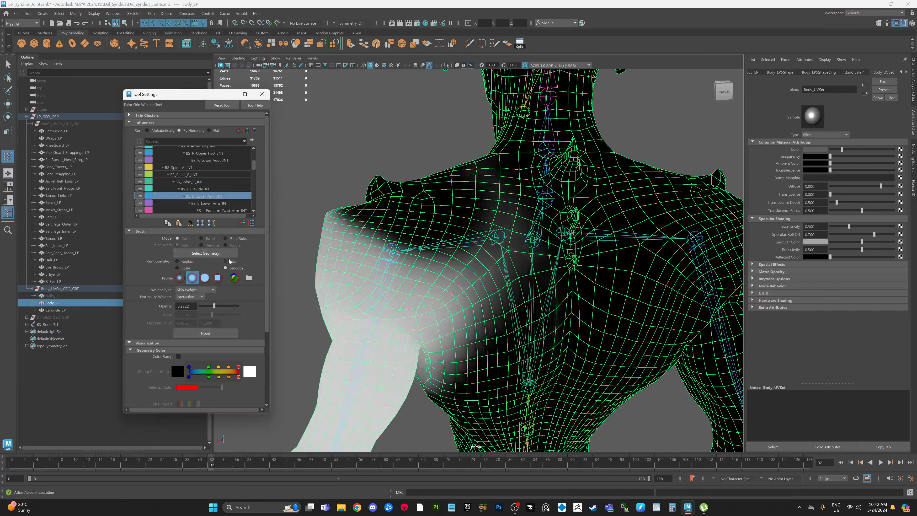
Add more BS_L_Clavicle_JNT weight on the upper back around the clavicle joint and flood-smooth it.
click(202, 190)
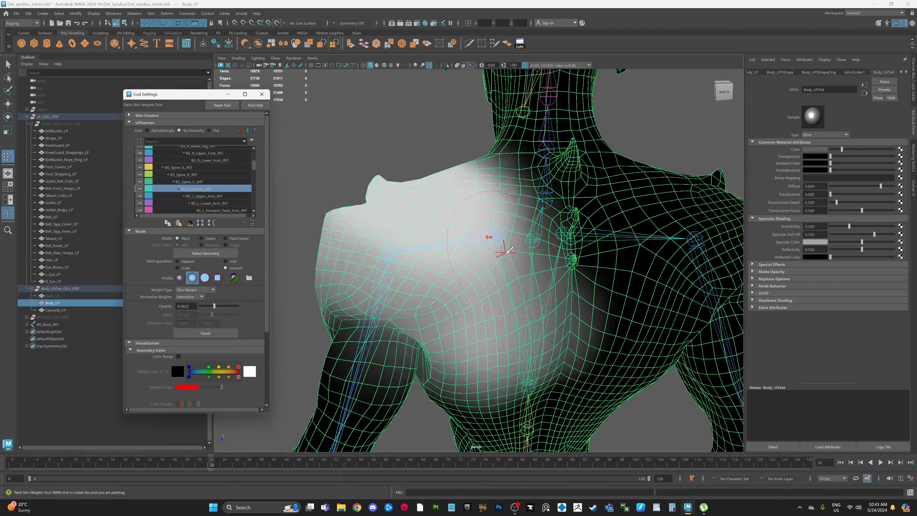
click(226, 261)
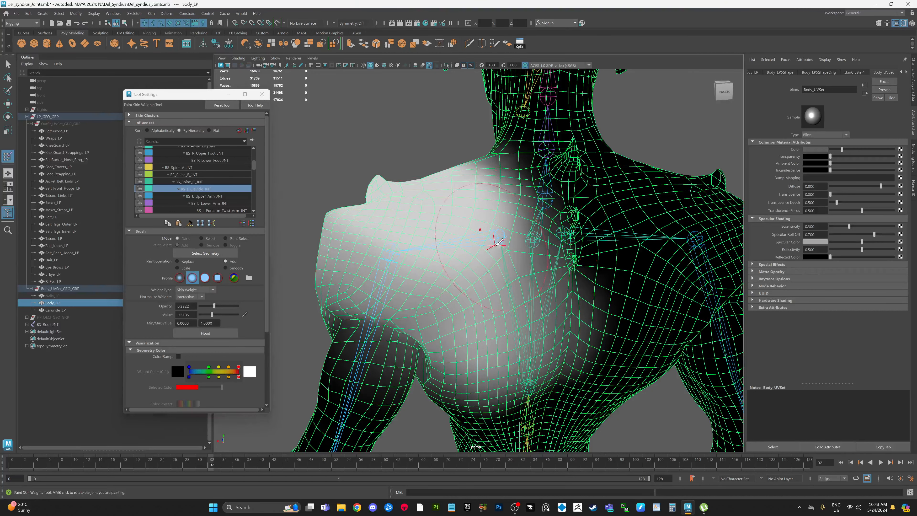
mouse_move(498, 241)
mouse_down()
mouse_move(477, 221)
mouse_move(455, 235)
mouse_move(466, 229)
mouse_up()
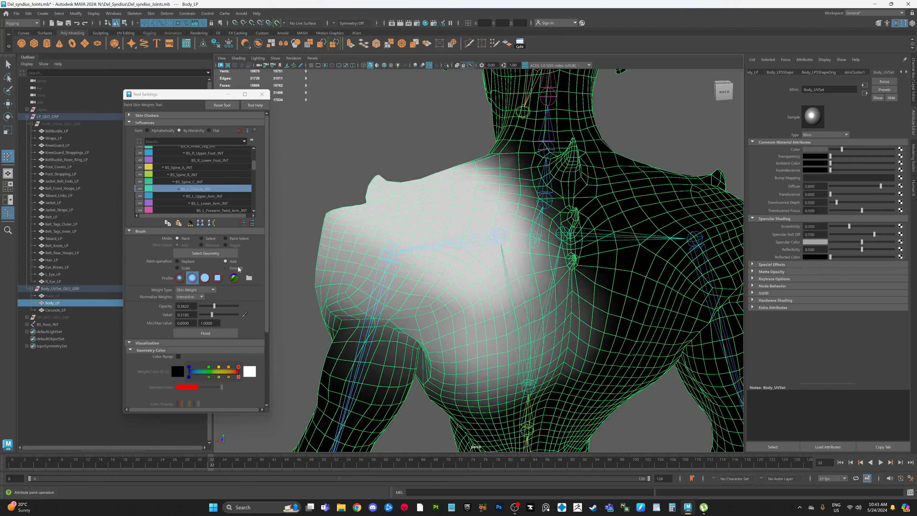
click(237, 268)
click(218, 333)
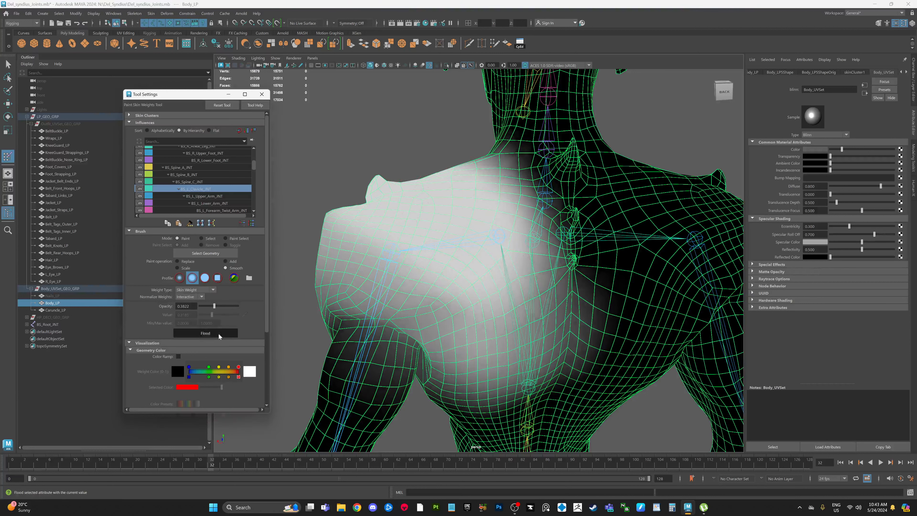
Rotate BS_L_Upper_Arm_JNT around Z to test the left shoulder deformation, undo the rotations and deselect the joint.
key(q)
click(381, 132)
scroll(408, 152, down, 4)
mouse_move(440, 174)
alt+mouse_down()
mouse_move(511, 150)
mouse_move(527, 220)
alt+mouse_up()
click(514, 234)
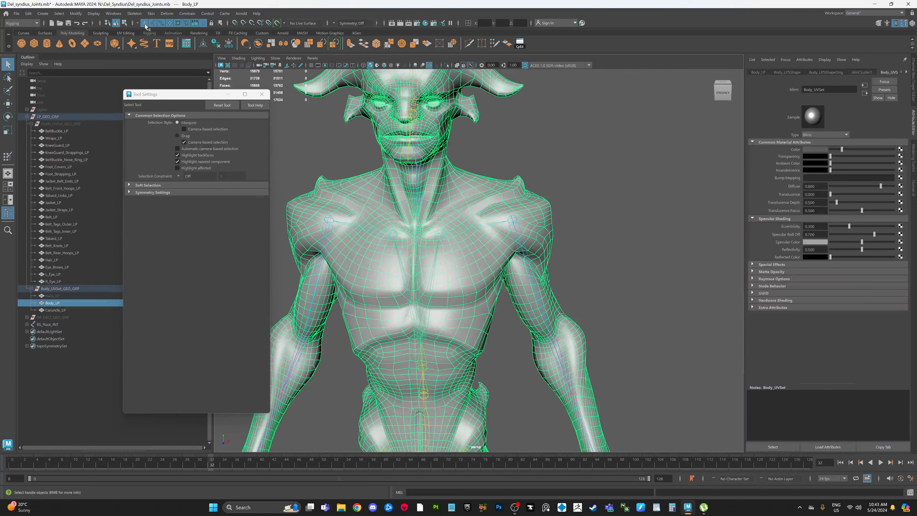
click(517, 233)
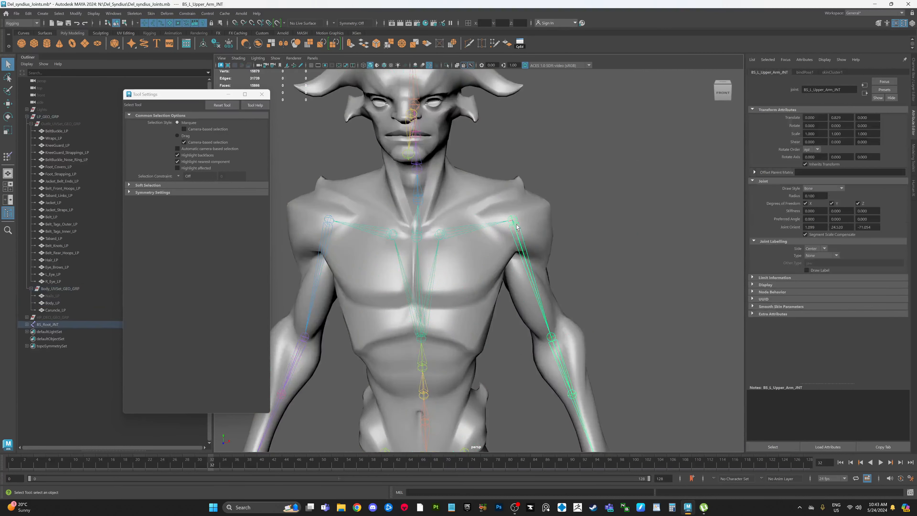
key(e)
drag(535, 197, 512, 185)
alt+middle_drag(612, 190, 514, 191)
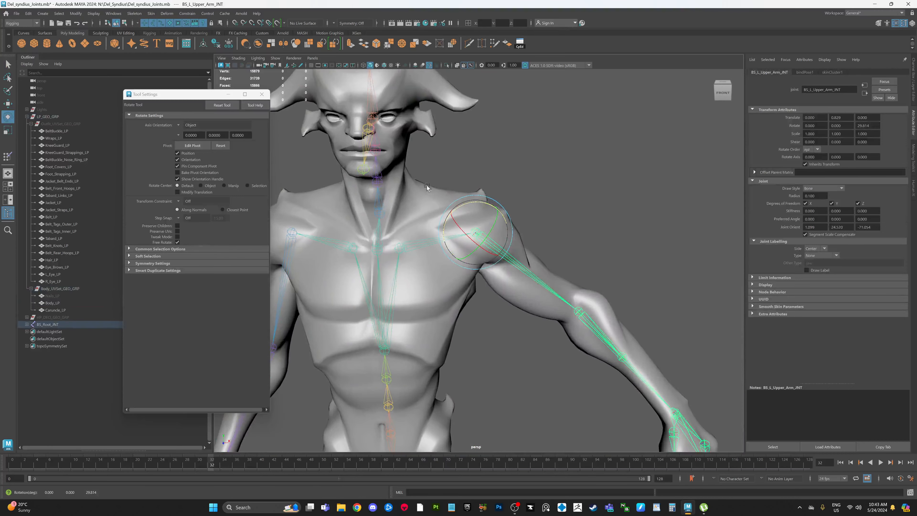
key(ctrl+z)
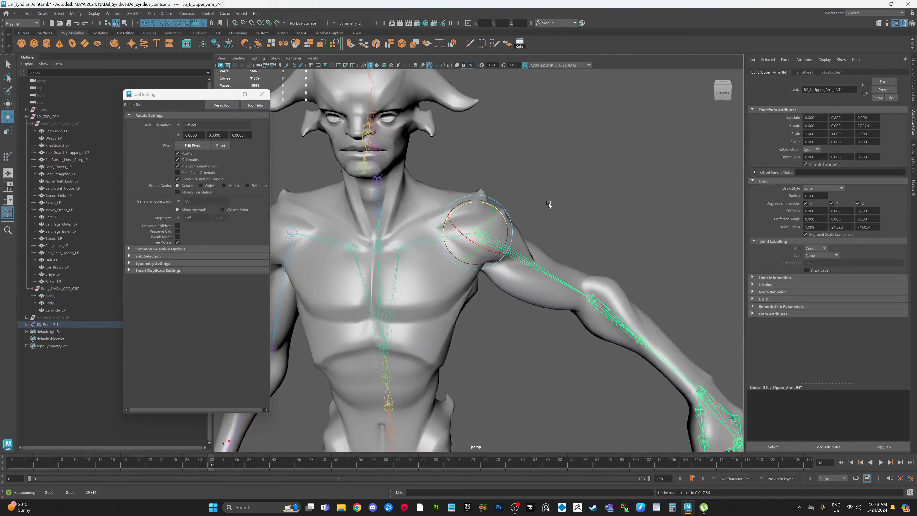
key(ctrl+z)
click(584, 192)
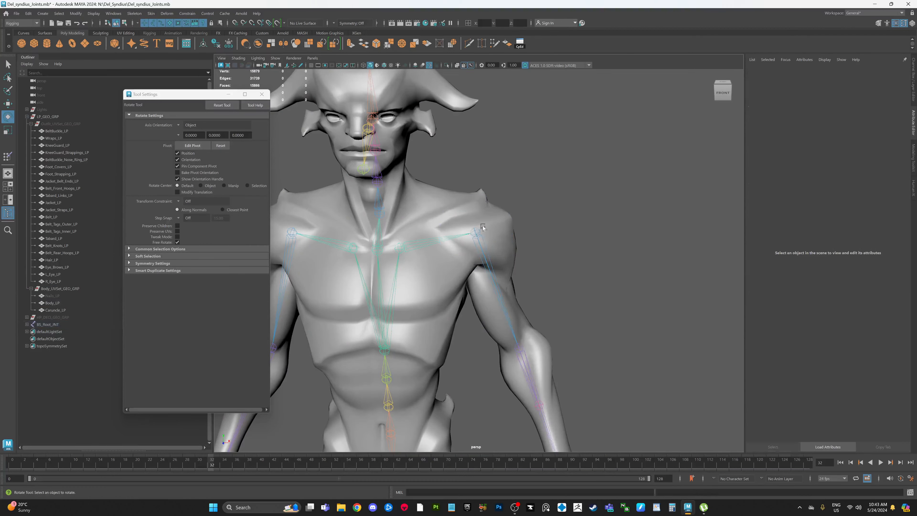
Select BS_L_Clavicle_JNT and swing it around Z repeatedly to test how the left shoulder and chest deform.
click(425, 242)
middle_drag(424, 235, 420, 284)
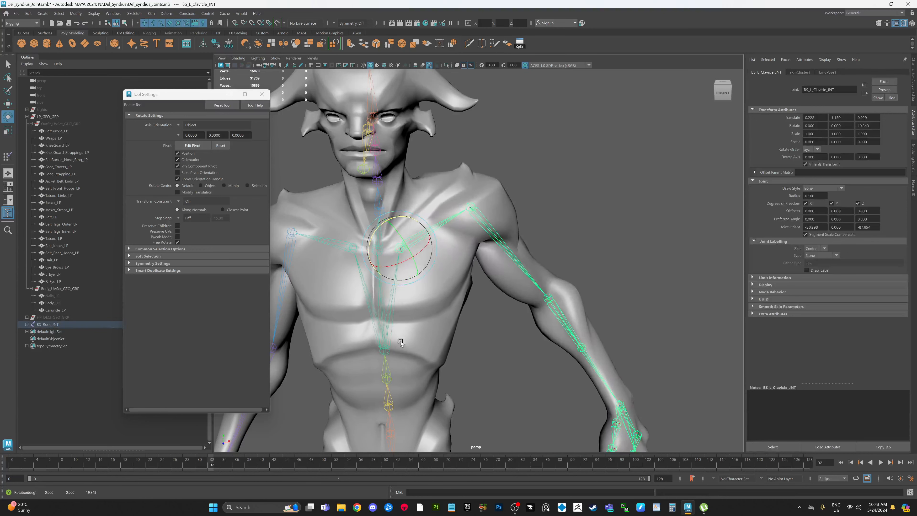
alt+middle_drag(480, 319, 497, 296)
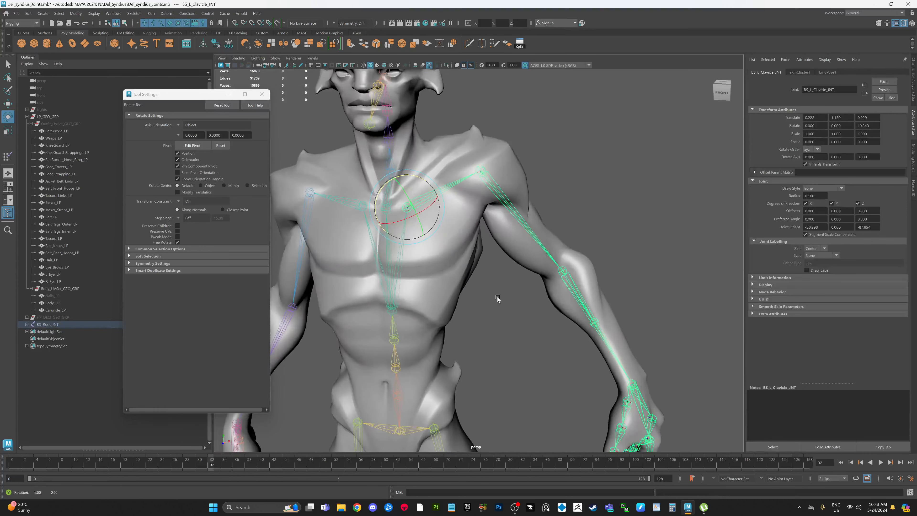
key(ctrl+z)
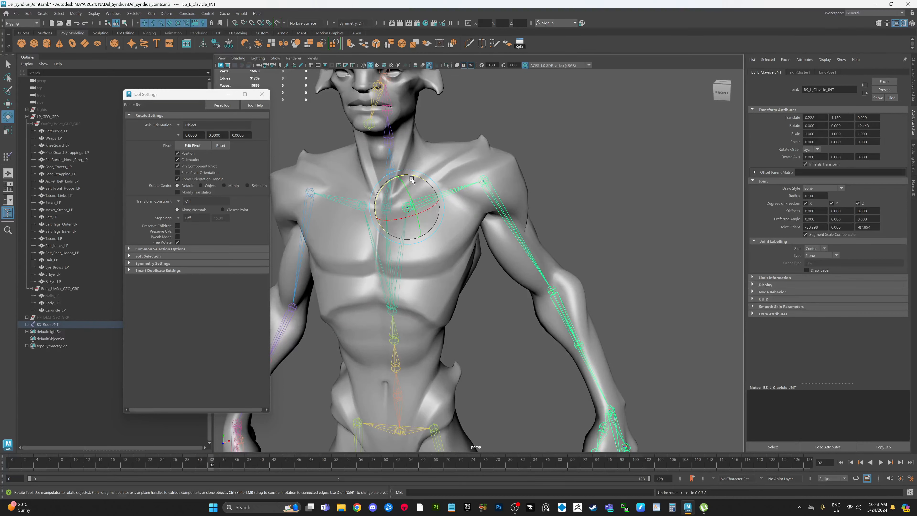
middle_drag(411, 180, 596, 201)
scroll(608, 171, down, 1)
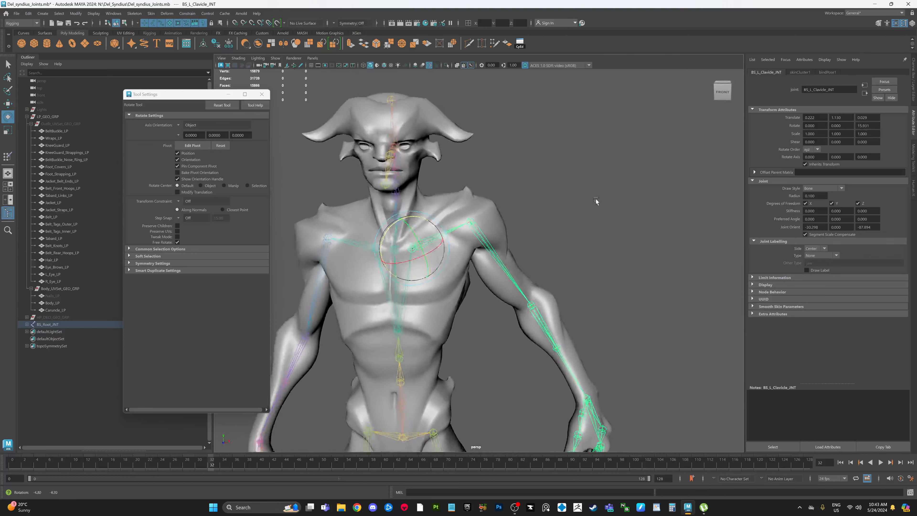
alt+drag(596, 201, 600, 198)
Undo the BS_L_Clavicle_JNT test rotations and clear the selection.
key(ctrl+z)
key(ctrl+z)
key(ctrl+z)
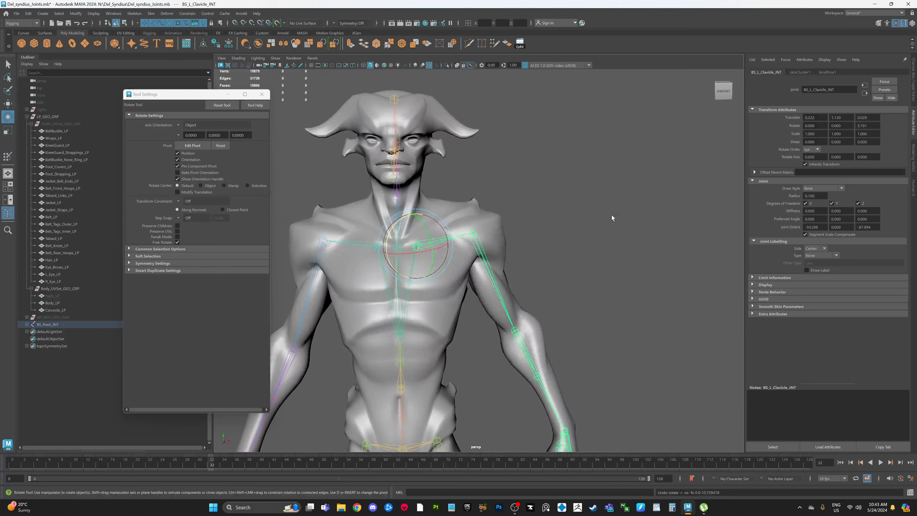
scroll(613, 194, down, 2)
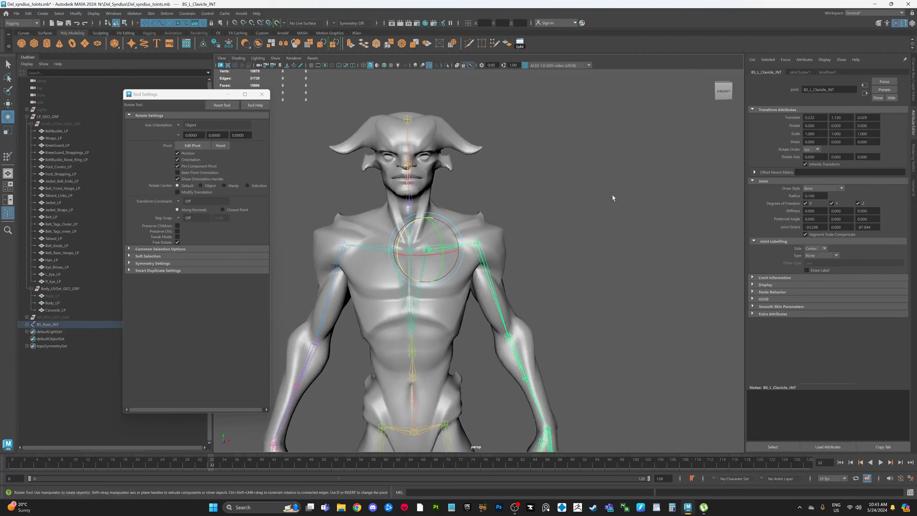
scroll(612, 195, up, 3)
alt+middle_drag(594, 220, 624, 217)
click(614, 224)
Examine the upper body and the face, focusing on the mouth and jaw from the front and side.
scroll(625, 216, down, 8)
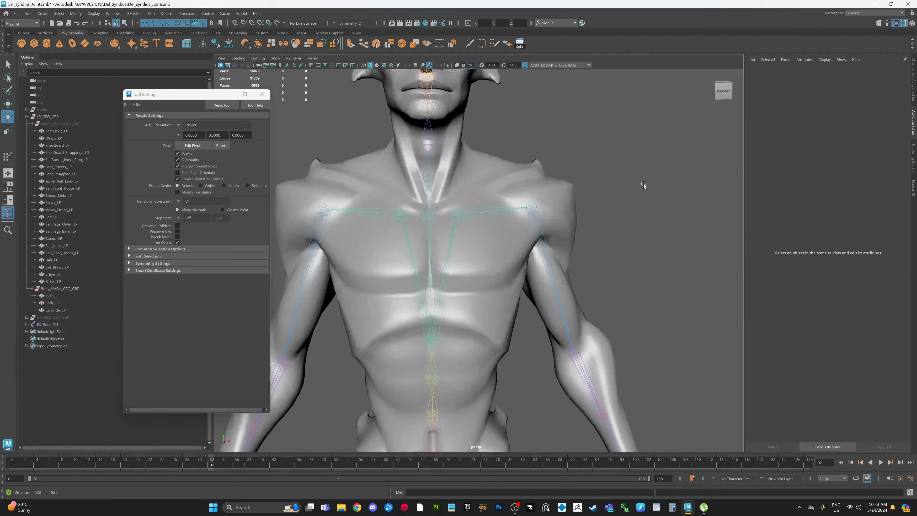
scroll(628, 210, up, 8)
mouse_move(629, 222)
alt+mouse_down()
mouse_move(637, 229)
mouse_move(637, 221)
alt+mouse_up()
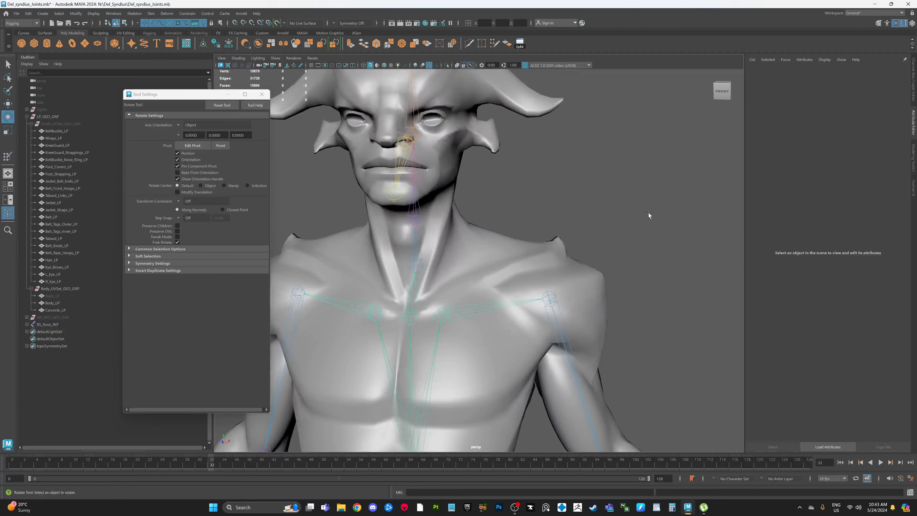
alt+drag(626, 204, 631, 253)
alt+drag(454, 231, 422, 246)
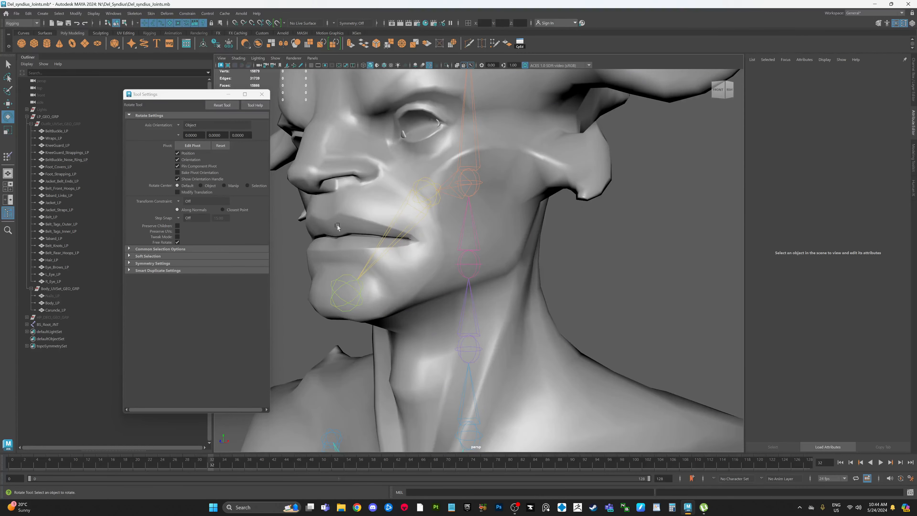
mouse_move(369, 231)
alt+mouse_down()
mouse_move(340, 237)
mouse_move(366, 240)
alt+mouse_up()
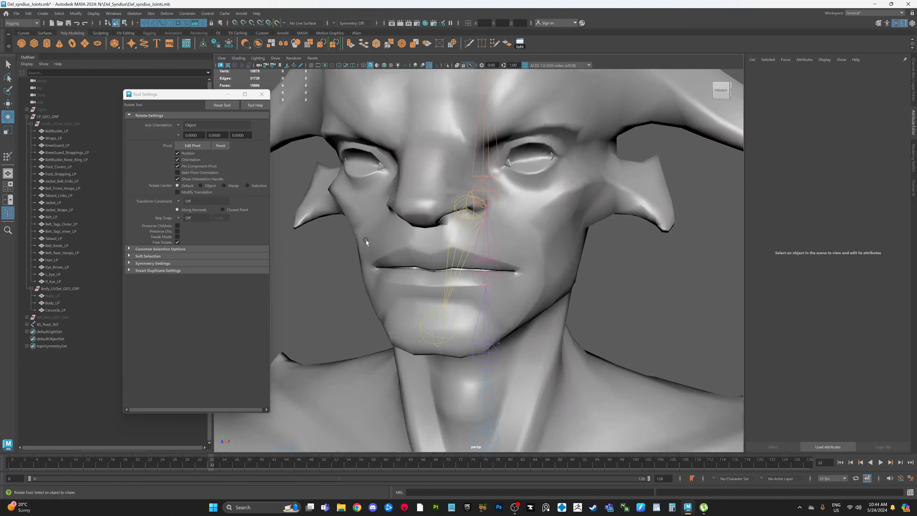
alt+right_drag(366, 239, 430, 242)
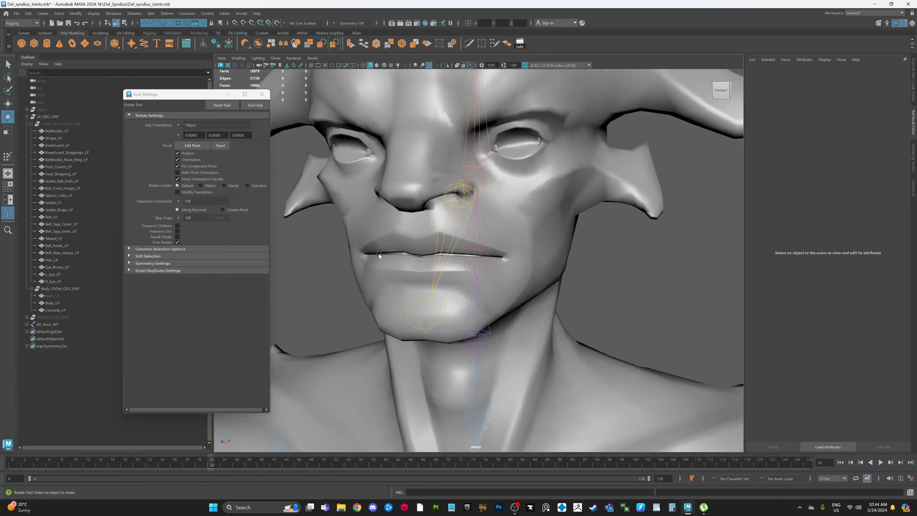
alt+drag(412, 250, 403, 252)
alt+right_drag(403, 252, 365, 258)
Select the lower lip vertices of Body_LP in vertex mode and grow the selection toward the chin.
click(368, 260)
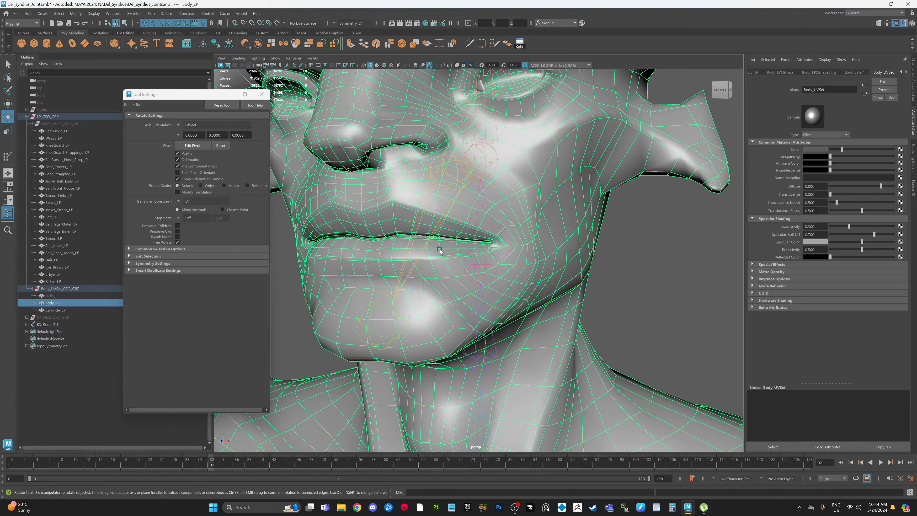
alt+drag(440, 250, 448, 257)
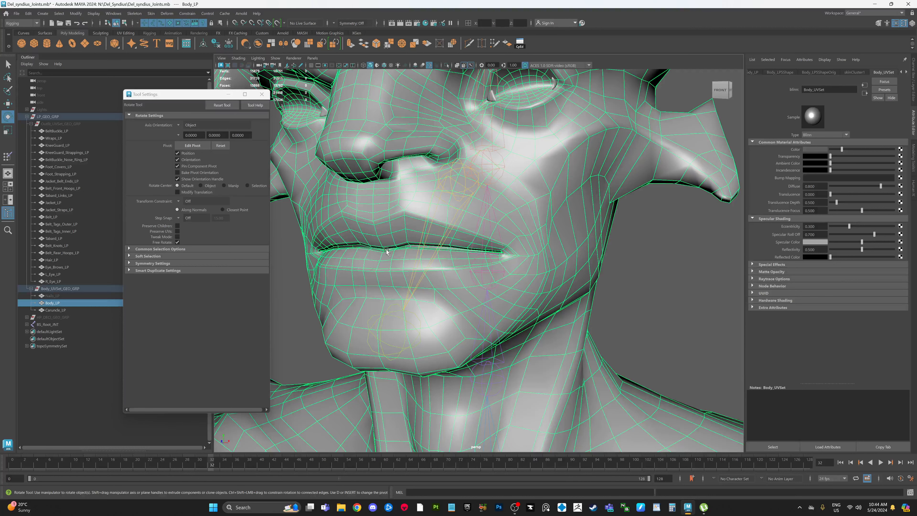
alt+drag(386, 250, 379, 256)
right_drag(381, 261, 352, 260)
scroll(393, 266, up, 2)
mouse_move(393, 267)
alt+mouse_down()
mouse_move(426, 260)
mouse_move(398, 271)
alt+mouse_up()
key(q)
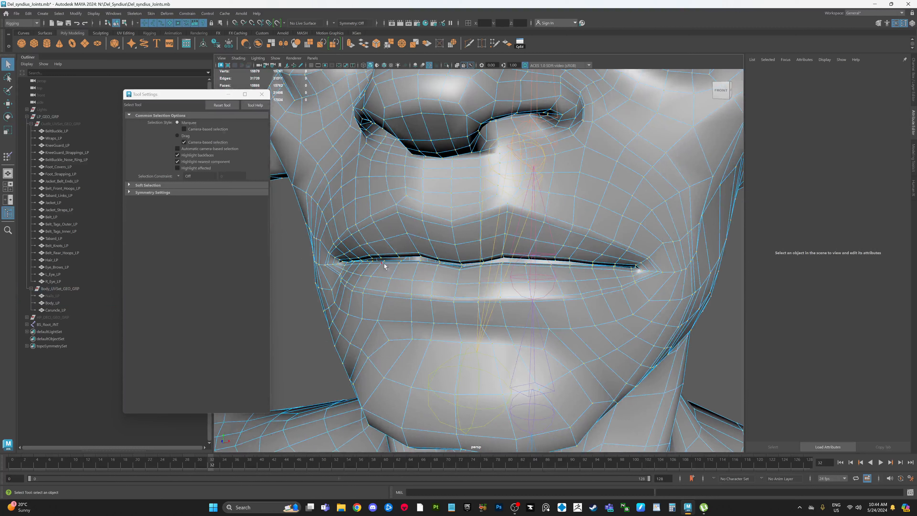
click(384, 263)
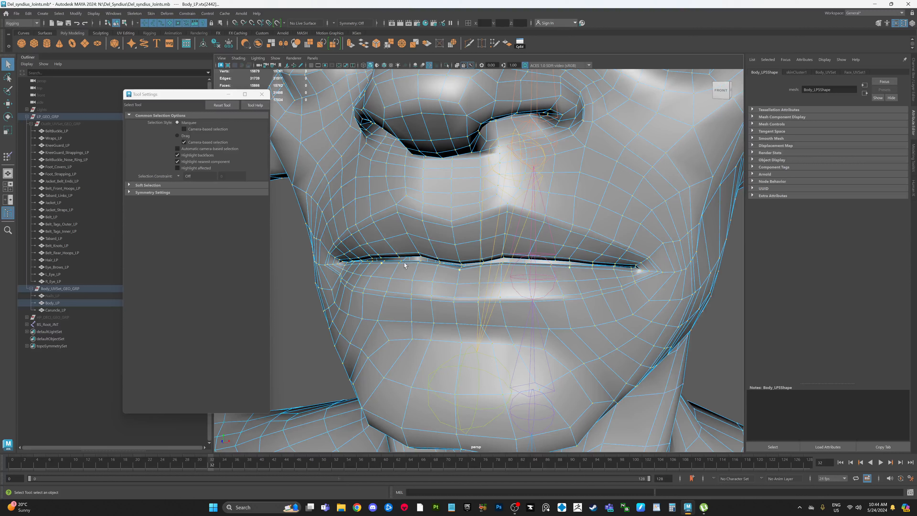
click(437, 267)
key(shift+period)
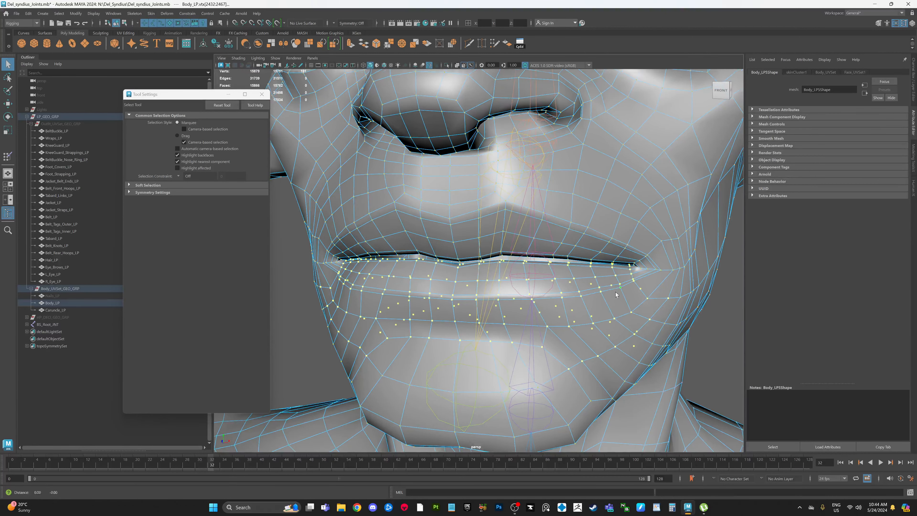
Activate Paint Skin Weights on the body, compare the BS_Jaw_A_JNT and BS_Jaw_B_JNT influences, and leave BS_Jaw_A_JNT selected.
right_drag(598, 296, 556, 280)
scroll(209, 182, down, 10)
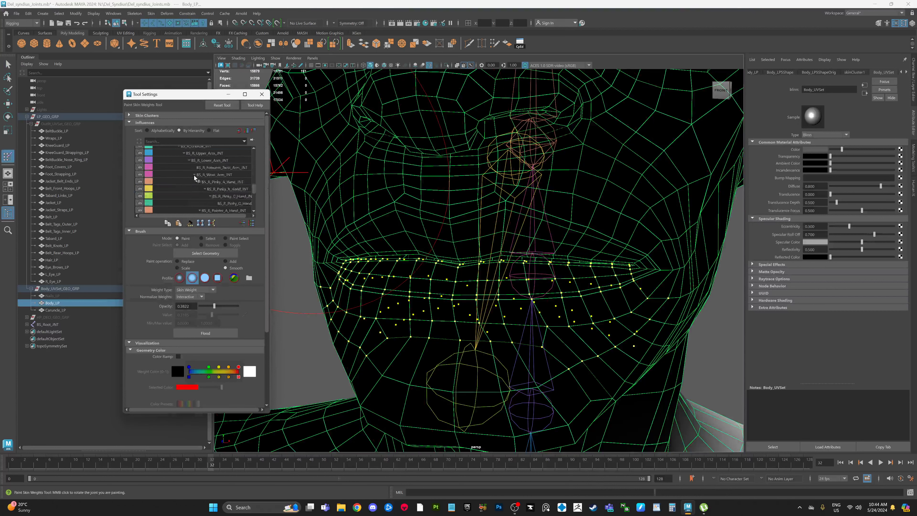
click(220, 203)
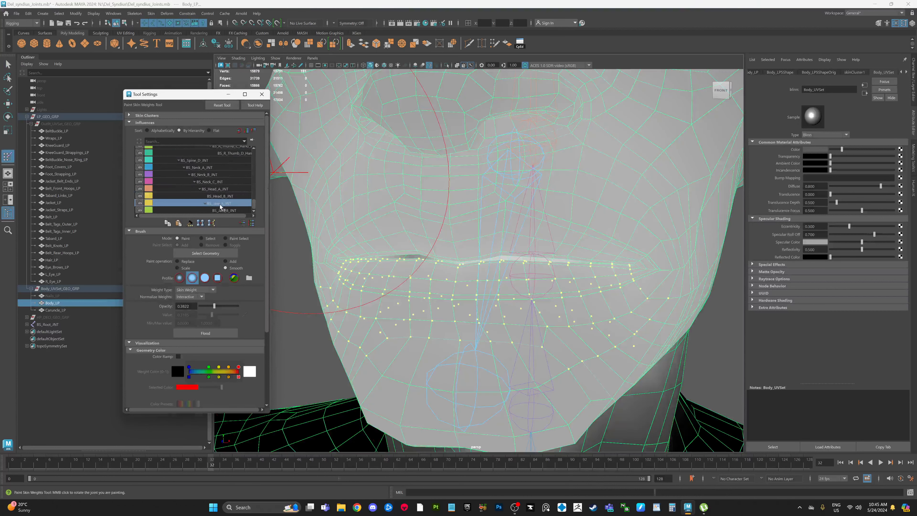
click(225, 210)
click(224, 204)
click(225, 210)
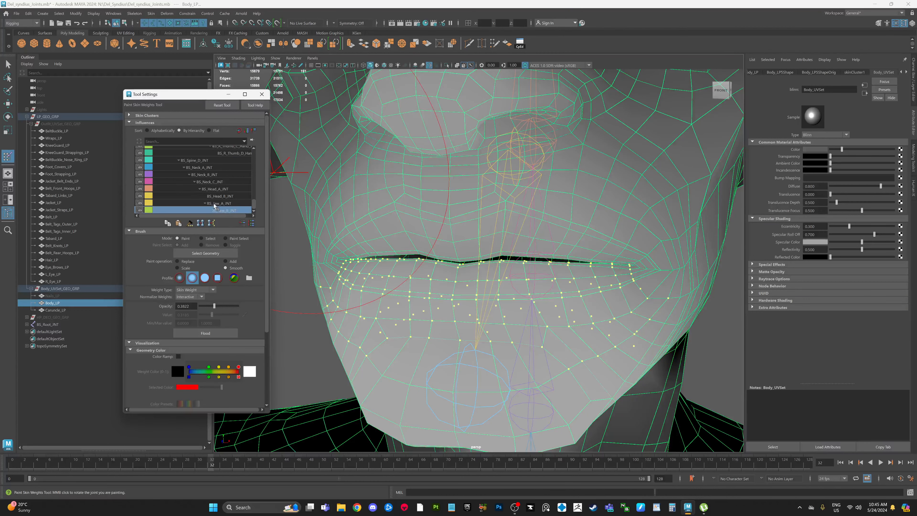
shift+click(206, 203)
ctrl+click(224, 210)
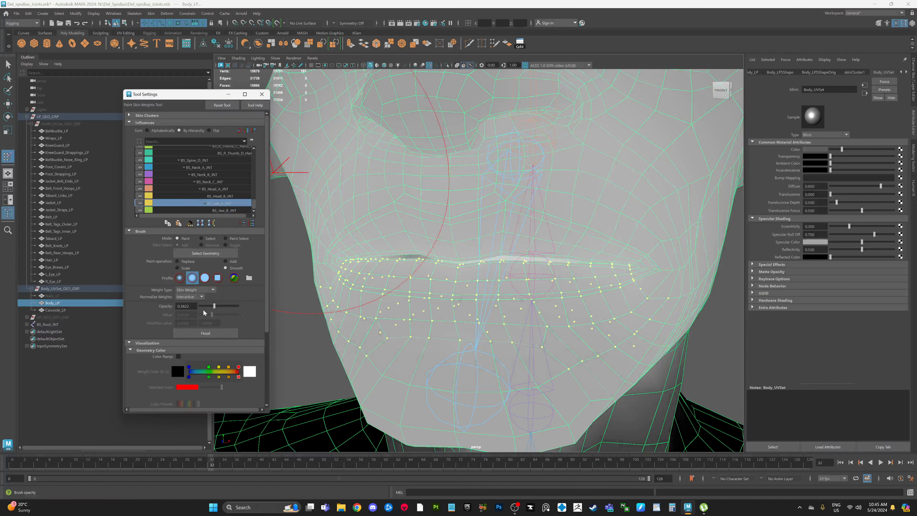
Flood the selected lower lip vertices with BS_Jaw_B_JNT weight using the Add operation at opacity 1 and value 1.
click(223, 211)
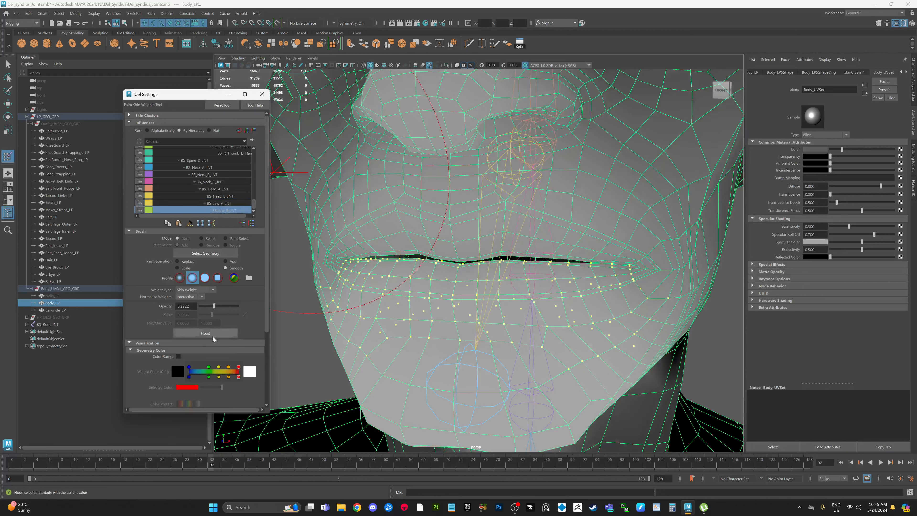
click(230, 262)
drag(230, 318, 242, 316)
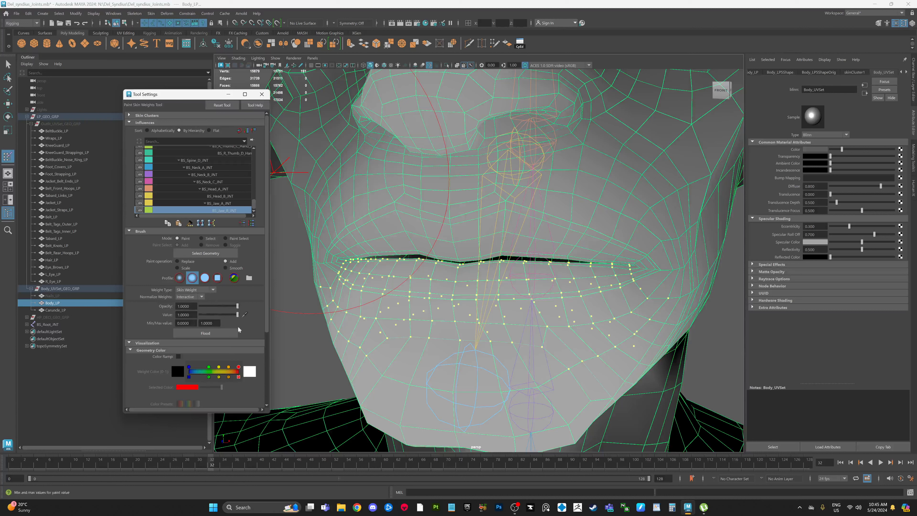
click(222, 332)
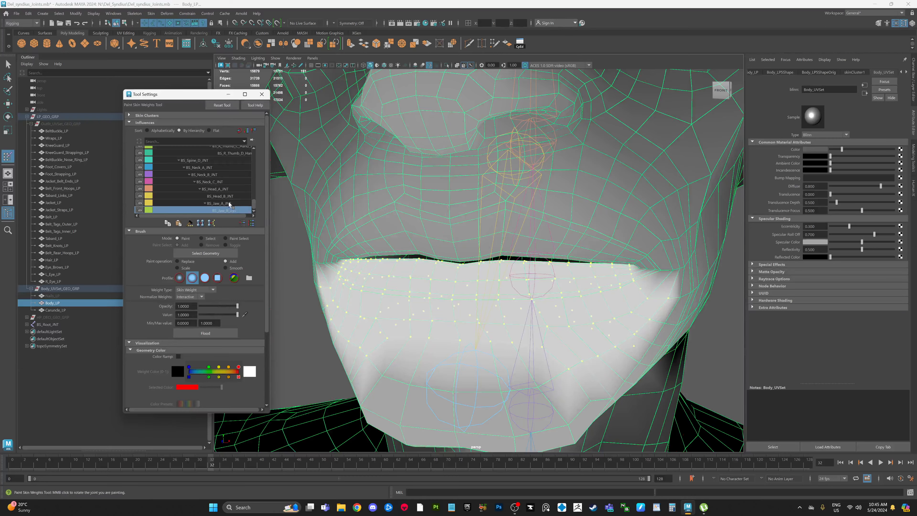
Switch the influence to BS_Head_B_JNT, inspect its weights around the mouth, and leave weight painting with the body deselected.
click(222, 197)
scroll(527, 212, down, 5)
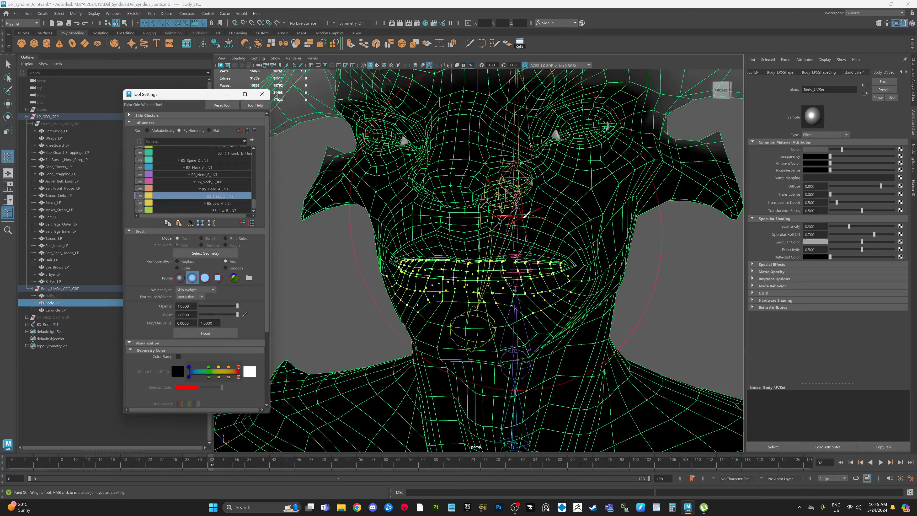
alt+drag(524, 206, 489, 239)
scroll(490, 238, up, 8)
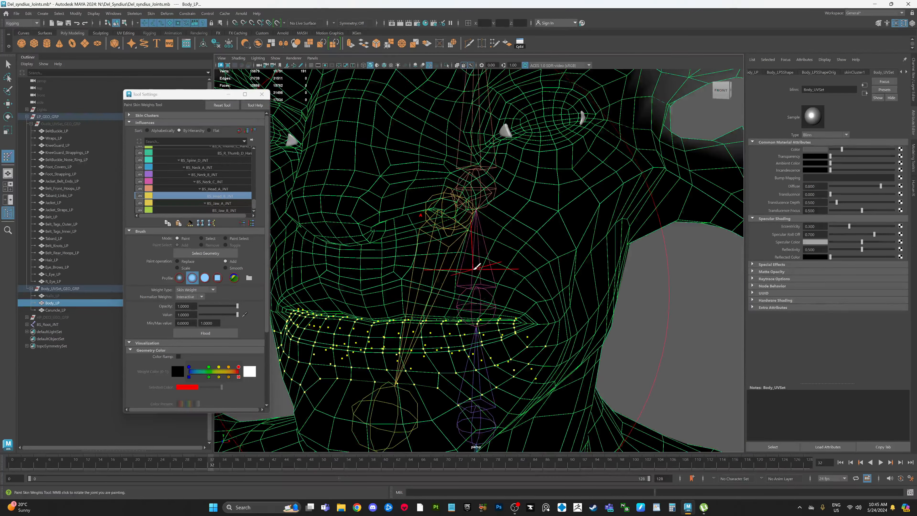
key(q)
click(677, 297)
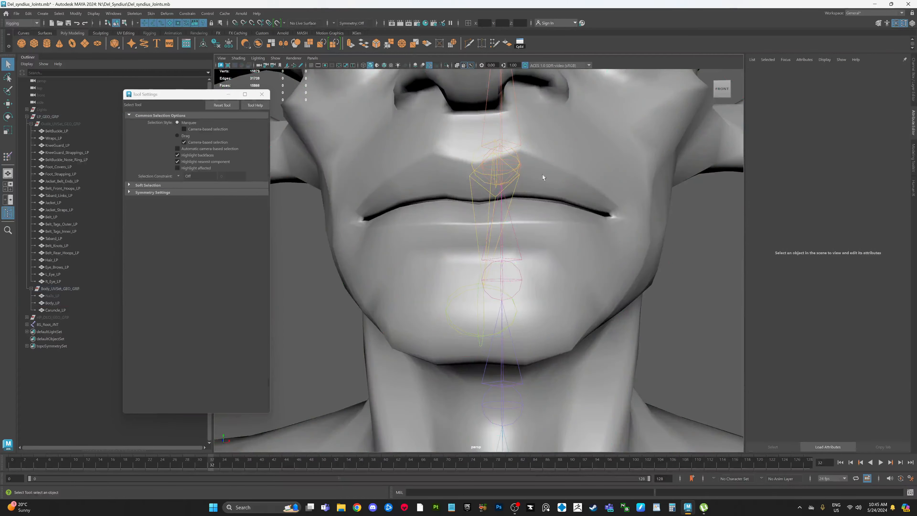
Select the upper lip vertices of Body_LP in vertex mode and grow the selection toward the nose.
click(552, 176)
right_drag(563, 176, 528, 173)
alt+drag(529, 172, 467, 260)
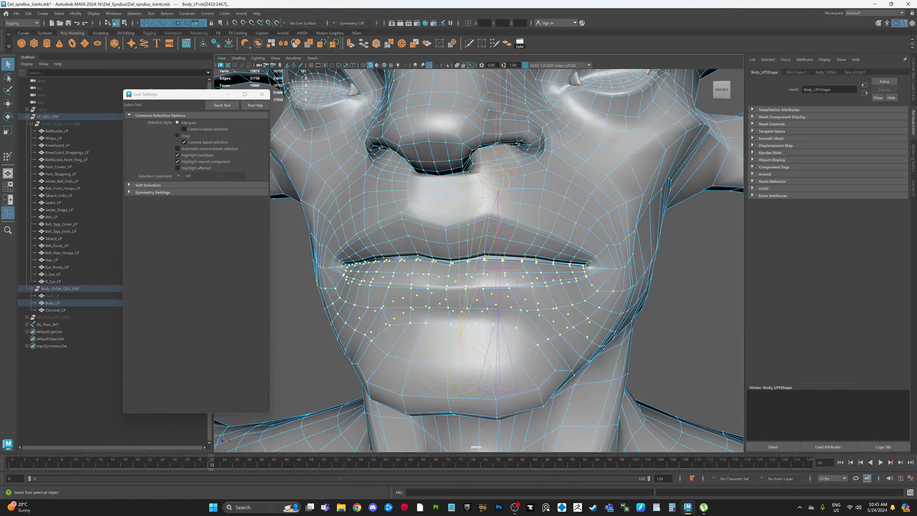
click(694, 321)
click(423, 254)
shift+click(506, 254)
key(shift+period)
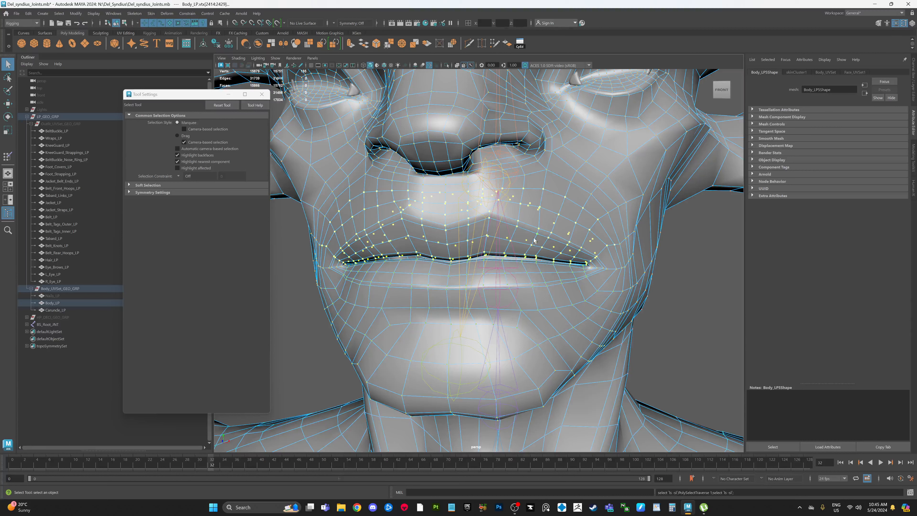
Flood the selected upper lip vertices with BS_Head_B_JNT weight using Add at opacity 1 and value 1, and clear the selection.
right_drag(447, 228, 417, 222)
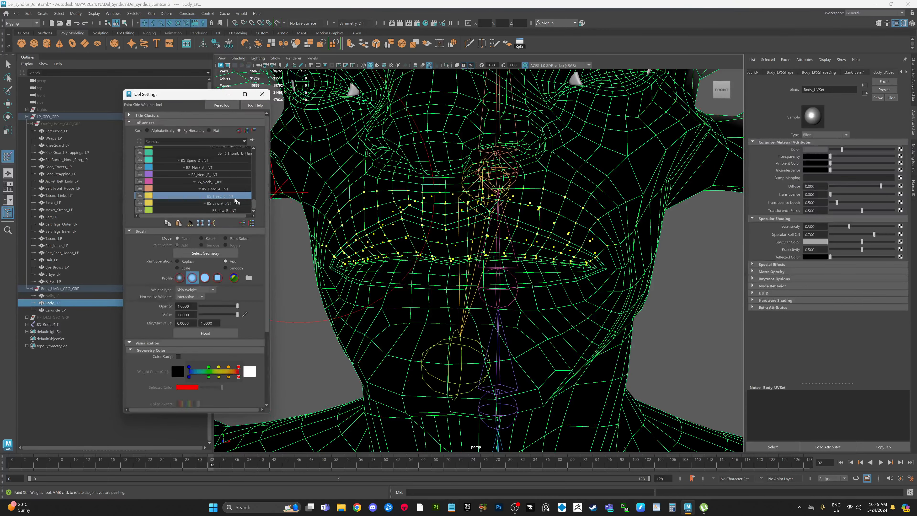
click(219, 334)
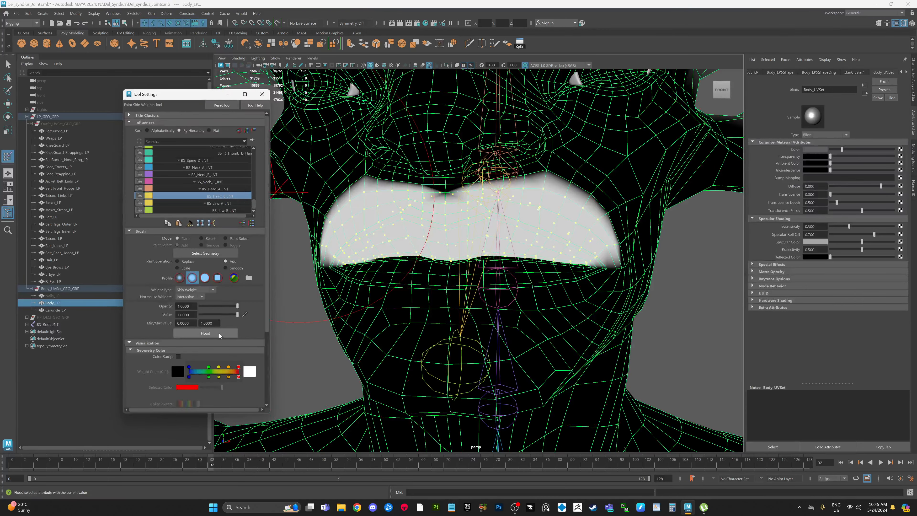
scroll(397, 279, down, 5)
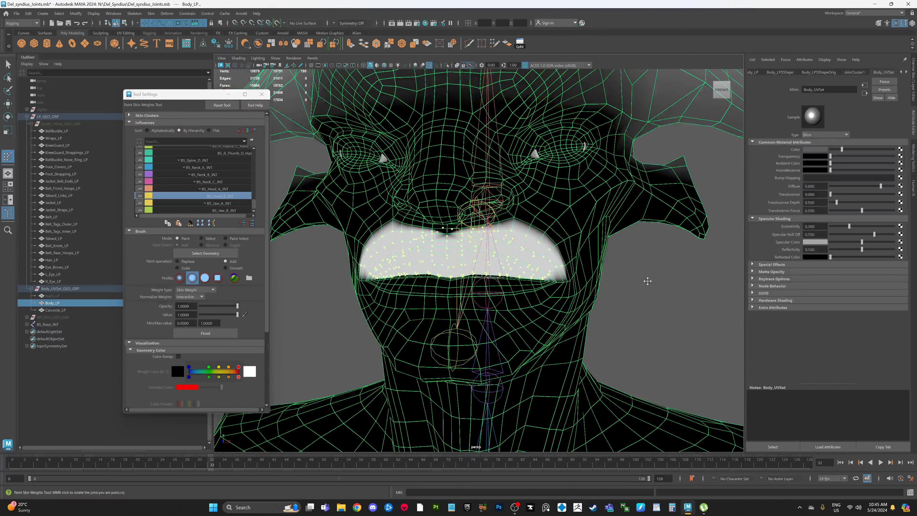
key(q)
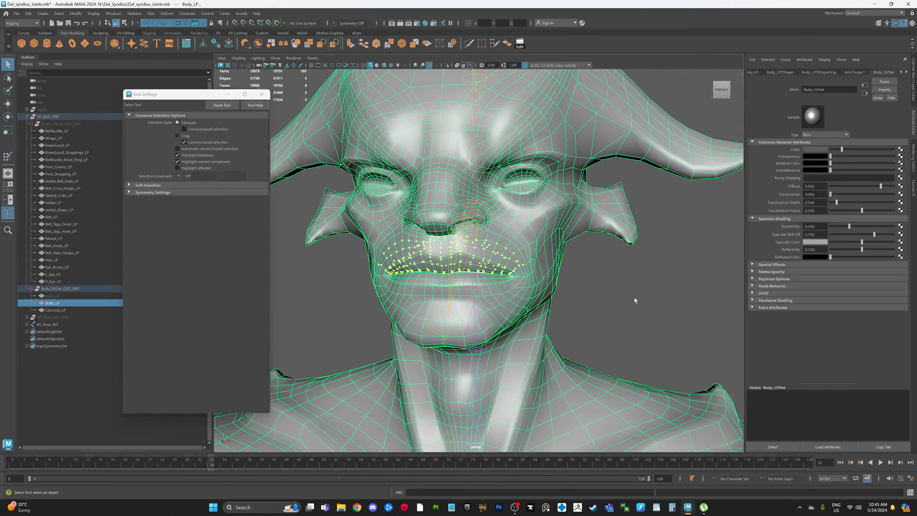
click(577, 267)
Paint full BS_Head_B_JNT weight with a smaller Add brush over the character's left half of the face, skull, horn and ear.
click(533, 248)
right_drag(540, 247, 522, 244)
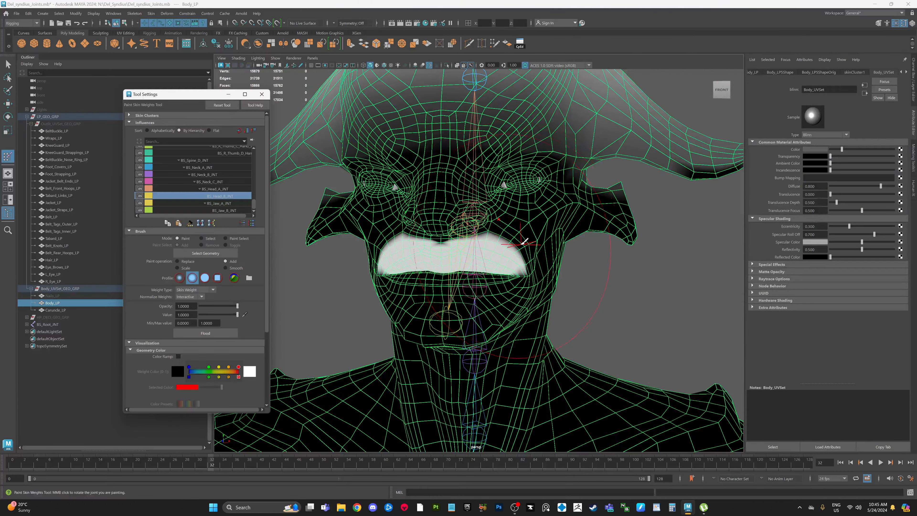
key(b)
drag(517, 223, 499, 224)
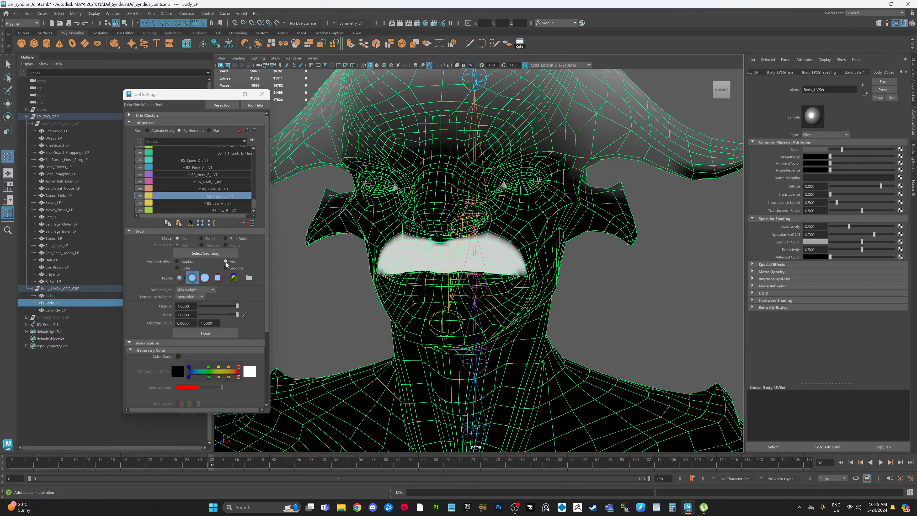
scroll(512, 205, down, 3)
alt+drag(513, 205, 473, 202)
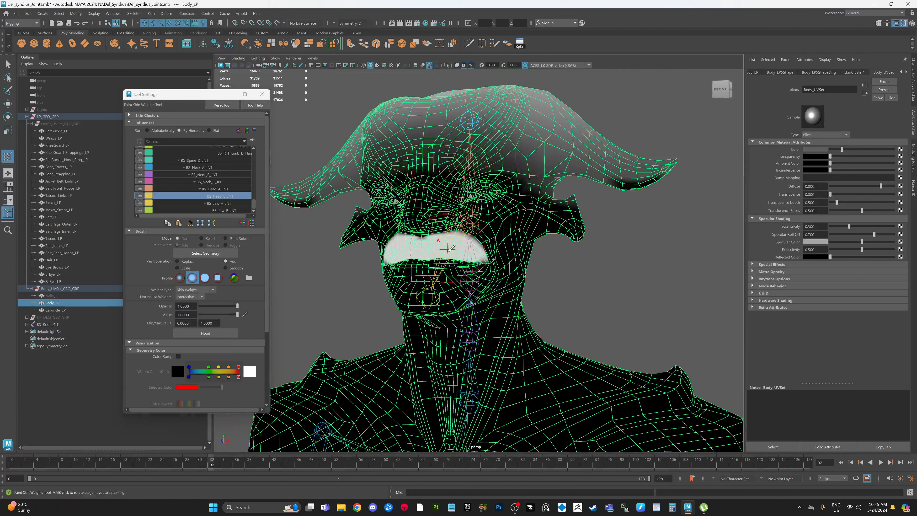
mouse_move(456, 181)
mouse_down()
mouse_move(435, 217)
mouse_move(421, 219)
mouse_move(473, 156)
mouse_move(487, 203)
mouse_move(459, 211)
mouse_move(500, 231)
mouse_move(509, 152)
mouse_move(482, 126)
mouse_move(448, 165)
mouse_move(470, 120)
mouse_move(505, 180)
mouse_up()
scroll(489, 142, down, 3)
mouse_move(506, 185)
mouse_down()
mouse_move(484, 237)
mouse_move(484, 157)
mouse_move(529, 185)
mouse_move(520, 161)
mouse_up()
alt+drag(538, 197, 527, 161)
mouse_move(525, 160)
mouse_down()
mouse_move(509, 225)
mouse_move(561, 227)
mouse_move(563, 241)
mouse_up()
mouse_move(553, 199)
mouse_down()
mouse_move(574, 170)
mouse_move(640, 215)
mouse_move(563, 166)
mouse_move(553, 199)
mouse_move(469, 190)
mouse_move(469, 213)
mouse_move(477, 161)
mouse_move(430, 184)
mouse_move(420, 150)
mouse_move(411, 242)
mouse_move(391, 200)
mouse_move(360, 217)
mouse_up()
alt+drag(431, 164, 415, 213)
mouse_move(386, 175)
mouse_down()
mouse_move(469, 155)
mouse_move(464, 185)
mouse_up()
mouse_move(405, 190)
alt+mouse_down()
mouse_move(404, 156)
mouse_move(395, 248)
mouse_move(415, 253)
mouse_move(404, 211)
mouse_move(446, 217)
mouse_move(407, 233)
mouse_move(373, 218)
mouse_move(498, 145)
mouse_move(578, 155)
alt+mouse_up()
mouse_move(473, 224)
mouse_down()
mouse_move(505, 207)
mouse_move(526, 151)
mouse_up()
scroll(480, 200, up, 5)
scroll(505, 207, down, 4)
alt+middle_drag(523, 180, 510, 183)
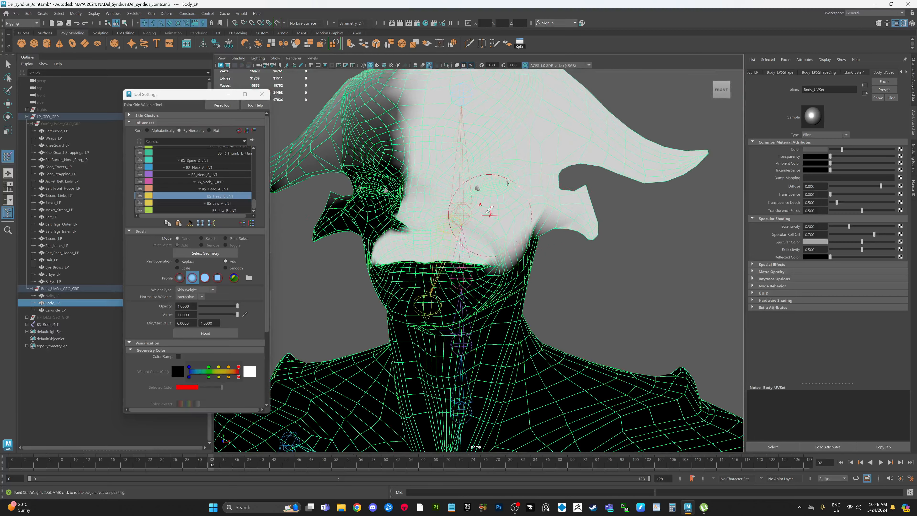
Smooth-flood the BS_Head_B_JNT and BS_Jaw_B_JNT weights at opacity 1.
click(230, 269)
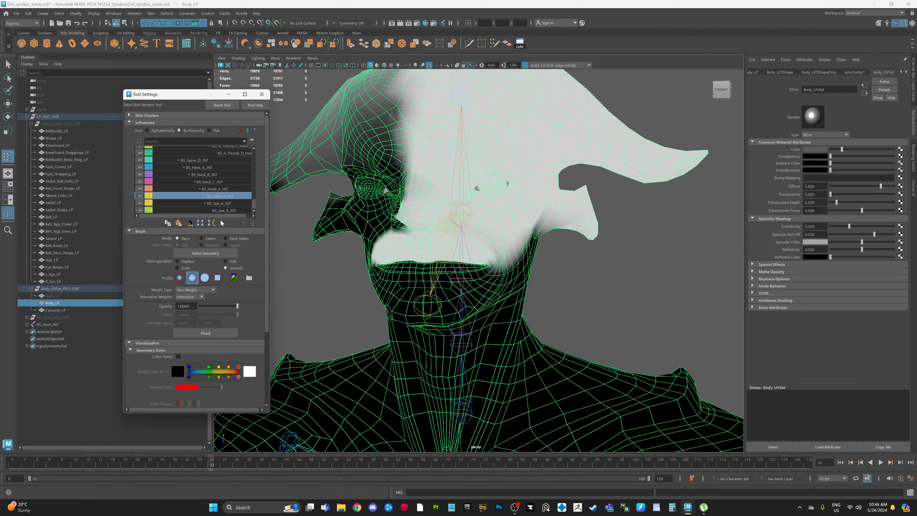
click(209, 333)
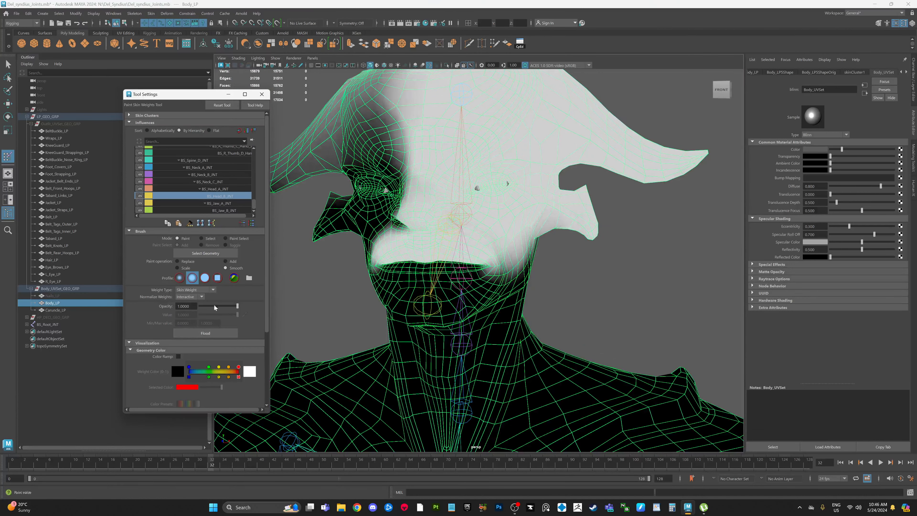
click(224, 210)
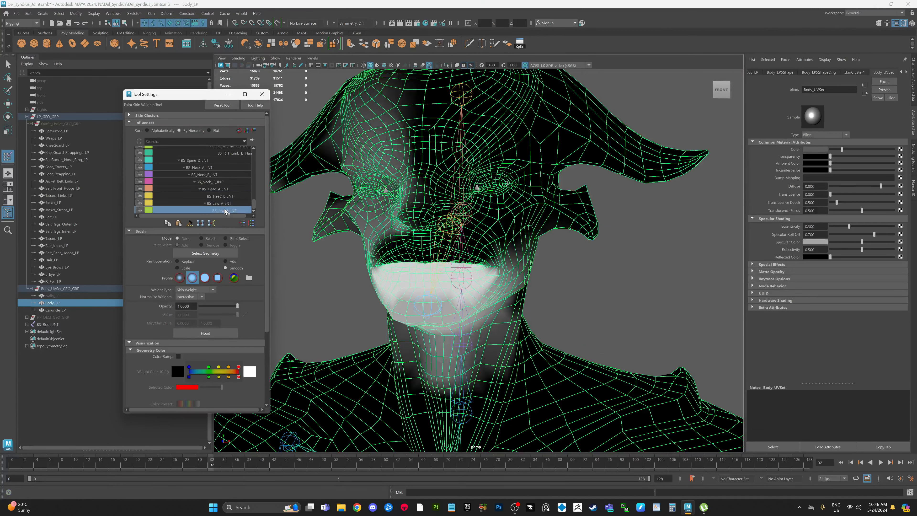
click(214, 333)
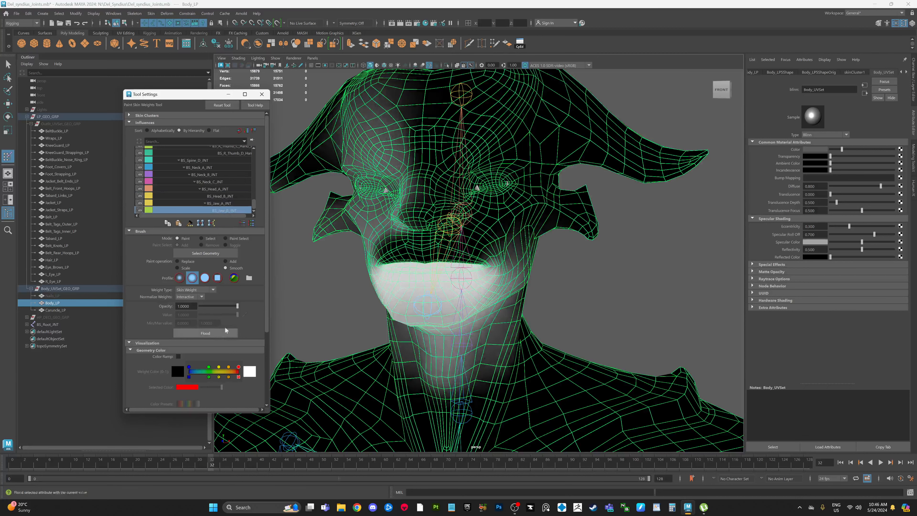
alt+middle_drag(602, 297, 593, 298)
scroll(593, 297, down, 2)
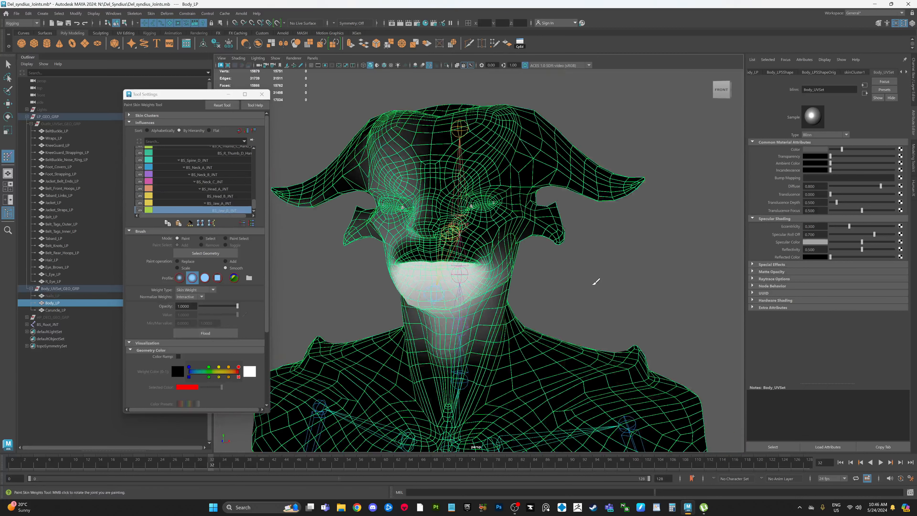
Mirror the skin weights of Body_LP to the other side, check them in Paint Skin Weights, and clear the selection.
key(q)
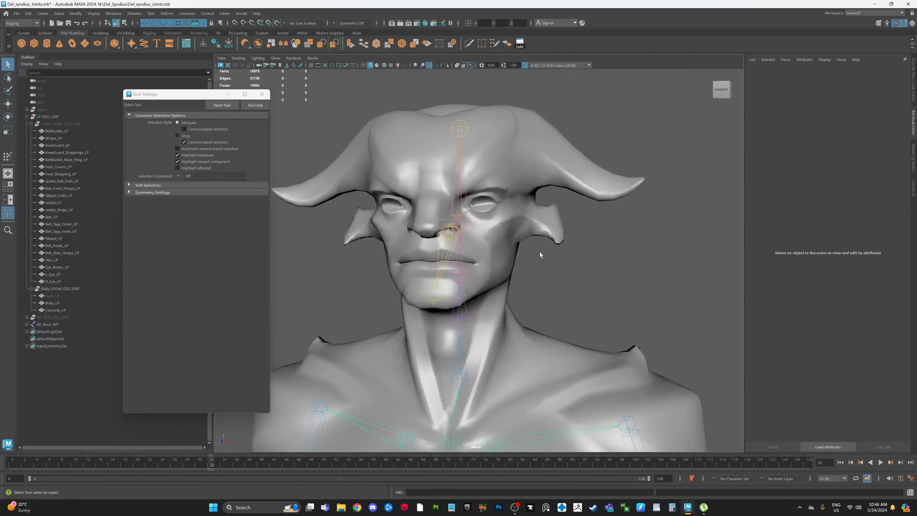
click(150, 13)
key(Escape)
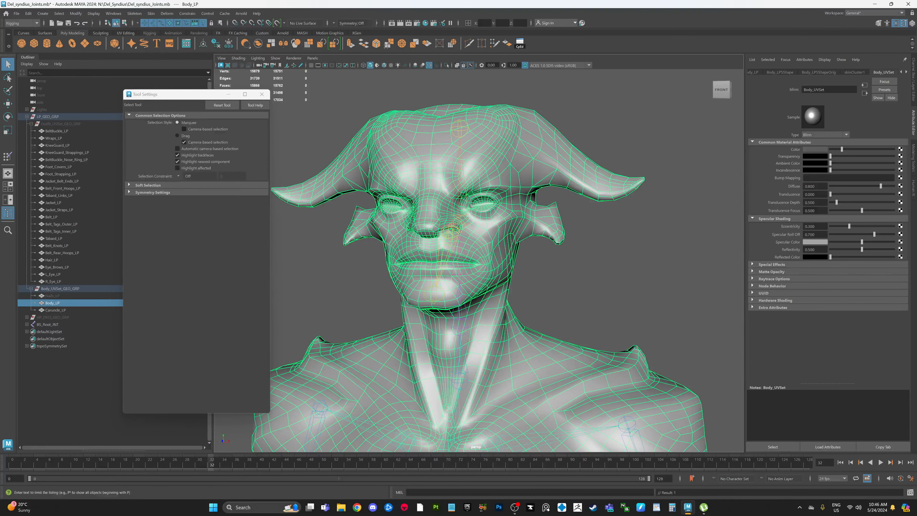
click(526, 248)
click(513, 244)
right_drag(512, 244, 492, 233)
alt+drag(543, 256, 551, 263)
key(q)
click(590, 266)
Rotate BS_Jaw_A_JNT about 12 degrees on X to test how the mouth opens.
scroll(455, 259, up, 5)
click(396, 243)
key(e)
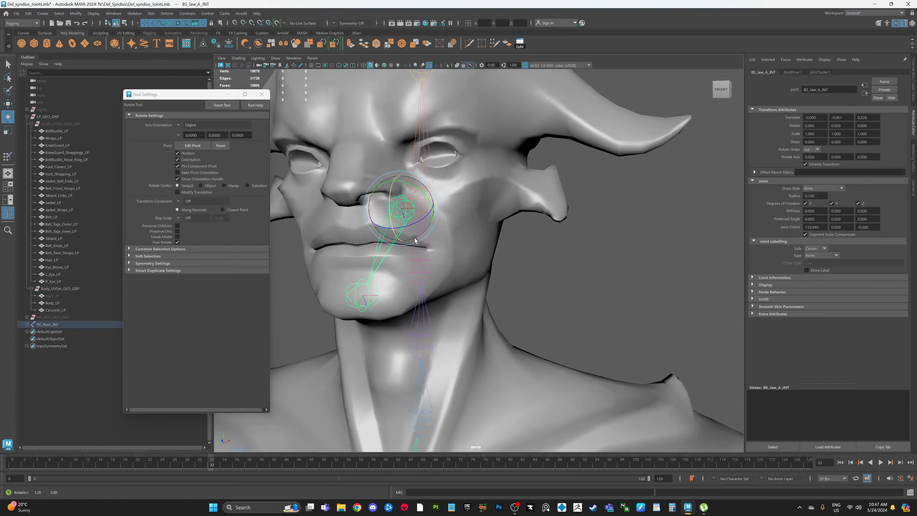
drag(389, 201, 390, 209)
alt+drag(484, 213, 451, 213)
Select a body vertex above the upper lip and grow the selection across the nose and upper lip area.
click(452, 214)
right_drag(451, 210, 445, 206)
alt+drag(445, 206, 451, 193)
key(q)
click(482, 194)
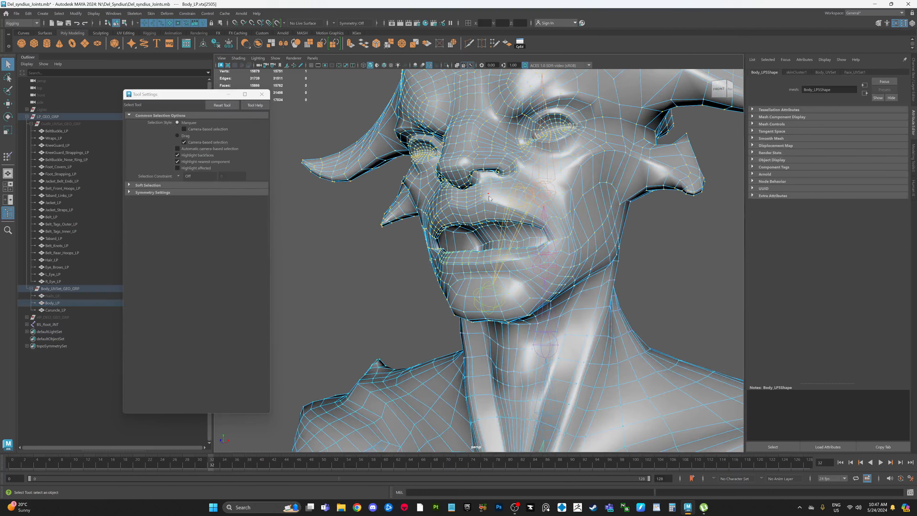
key(shift+period)
key(shift+period)
key(shift+period)
key(shift+period)
key(shift+period)
key(shift+period)
key(shift+period)
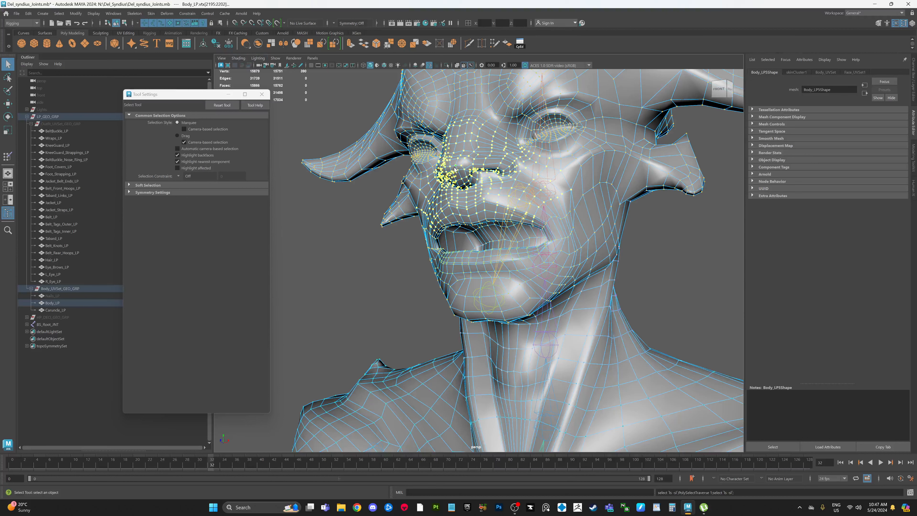
Flood the selected nose and upper lip vertices with BS_Head_B_JNT weight using Add at value 1, and clear the selection.
right_drag(455, 170, 444, 162)
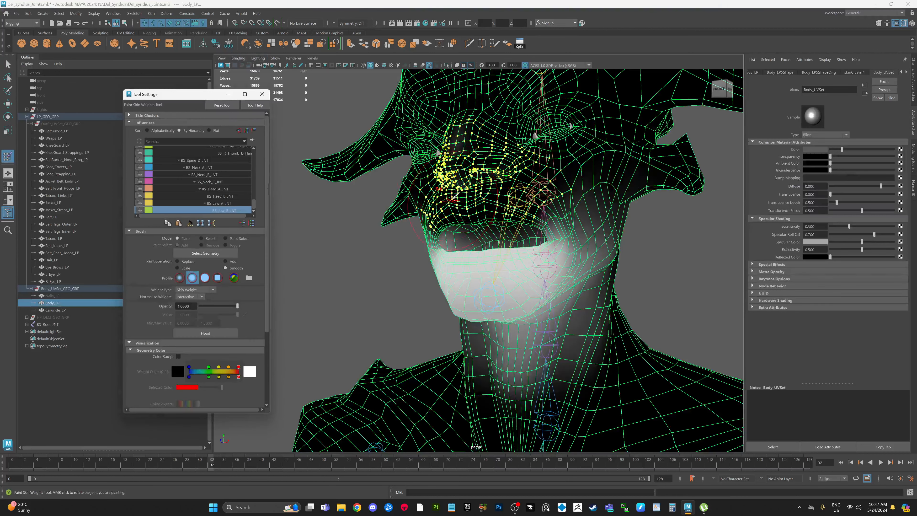
click(218, 195)
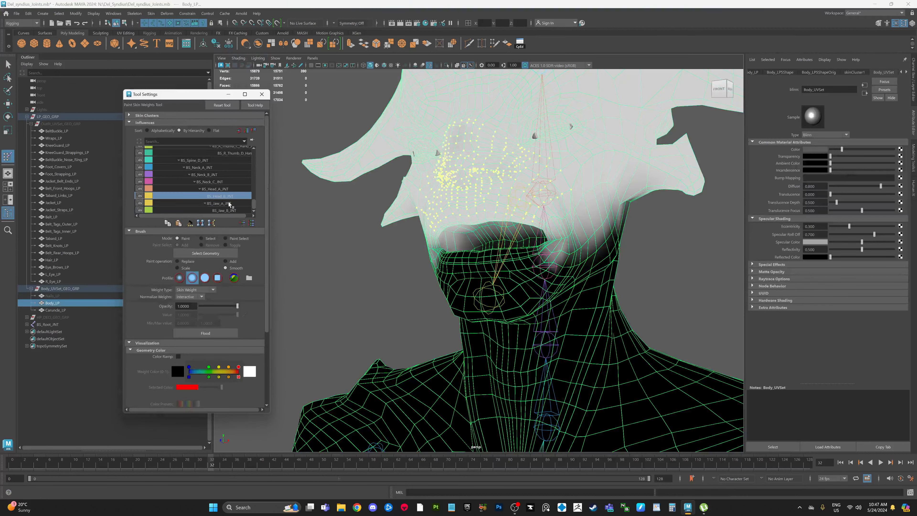
click(226, 261)
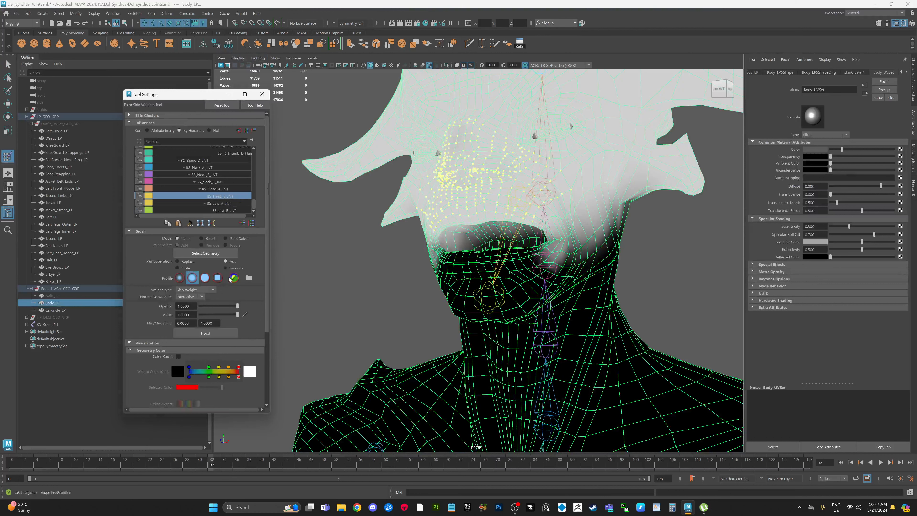
click(218, 333)
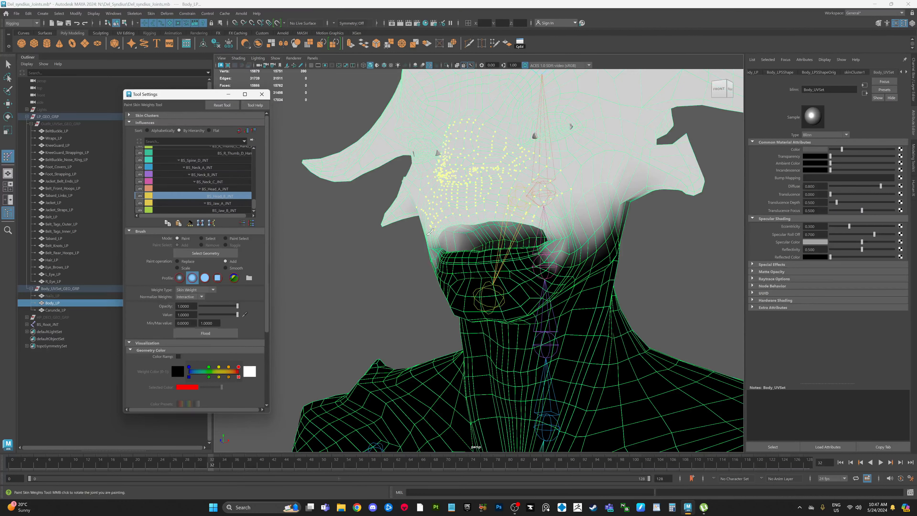
alt+middle_drag(454, 217, 453, 220)
key(q)
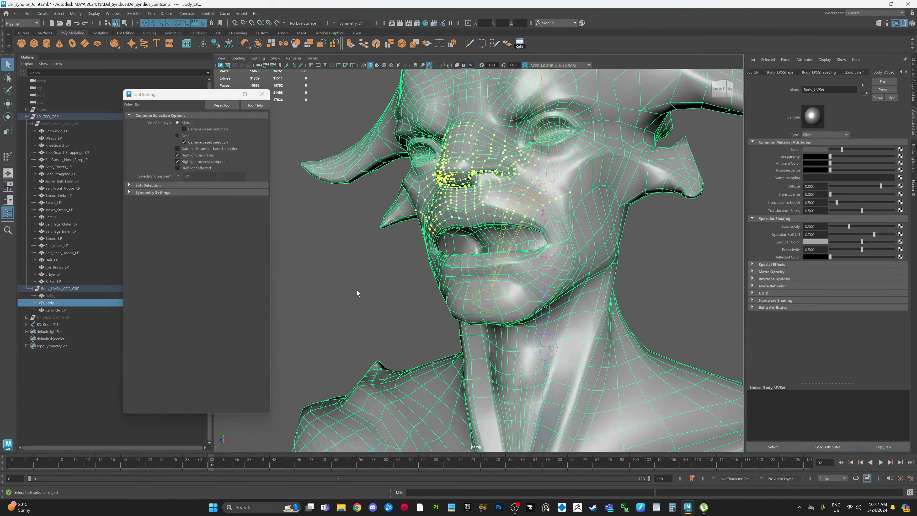
click(362, 288)
Swing BS_Jaw_A_JNT open and closed to test the mouth deformation, and reset its X rotation to 0.
click(518, 228)
key(e)
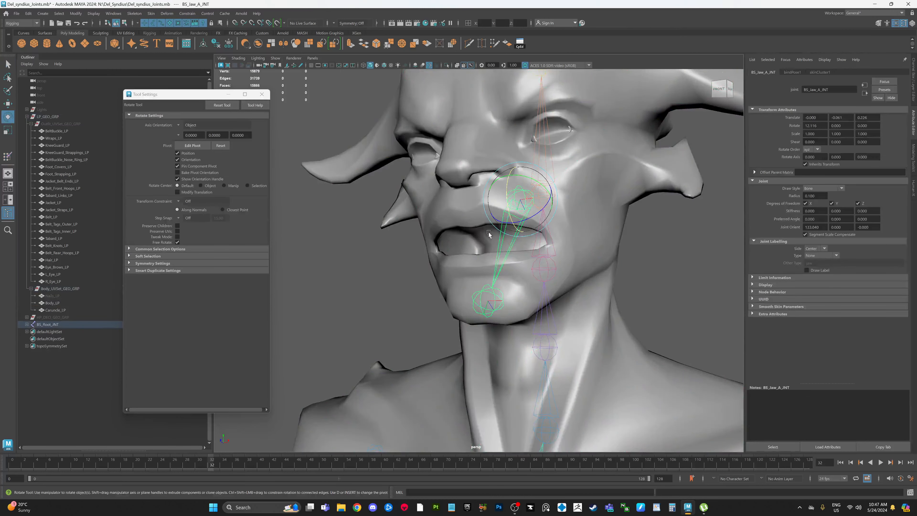
drag(495, 206, 507, 196)
drag(507, 192, 495, 199)
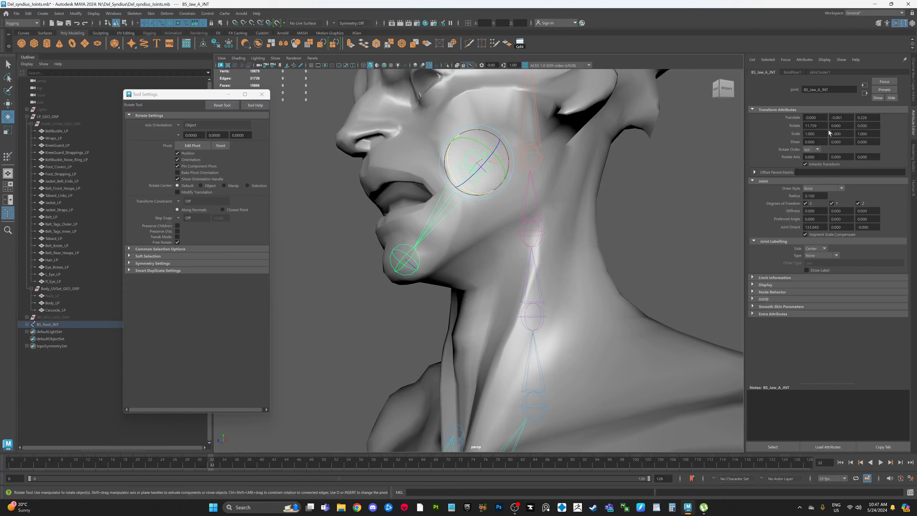
text(0)
key(Return)
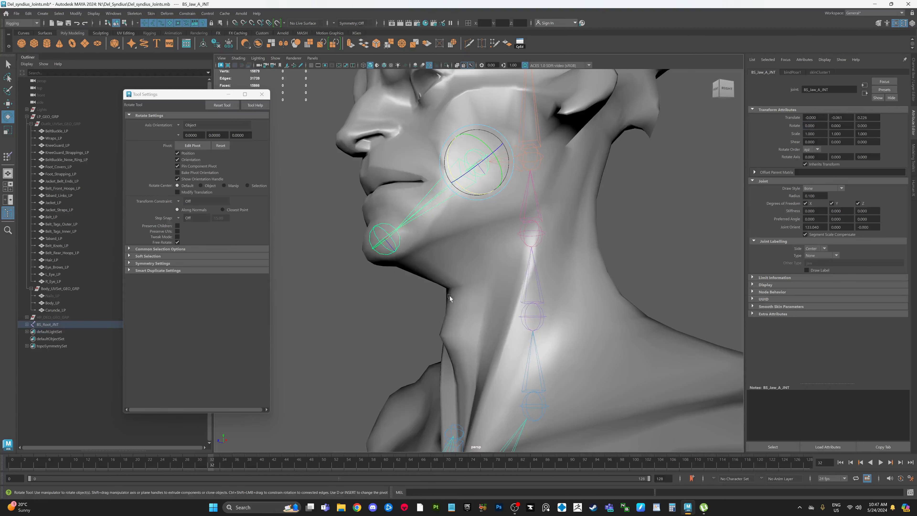
Paint BS_Neck_C_JNT weight onto the body under the jaw and upper throat, using Add at opacity about 0.27 and value about 0.26.
click(464, 285)
right_drag(464, 284, 445, 272)
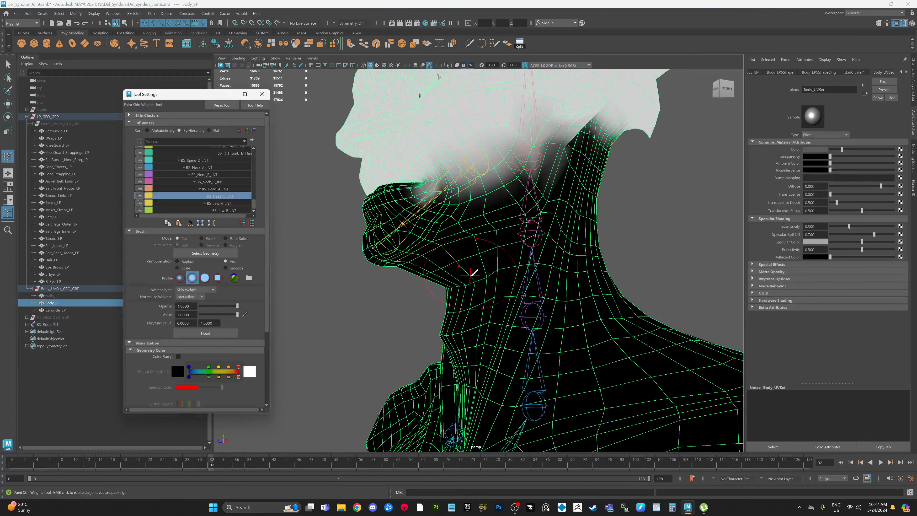
click(229, 210)
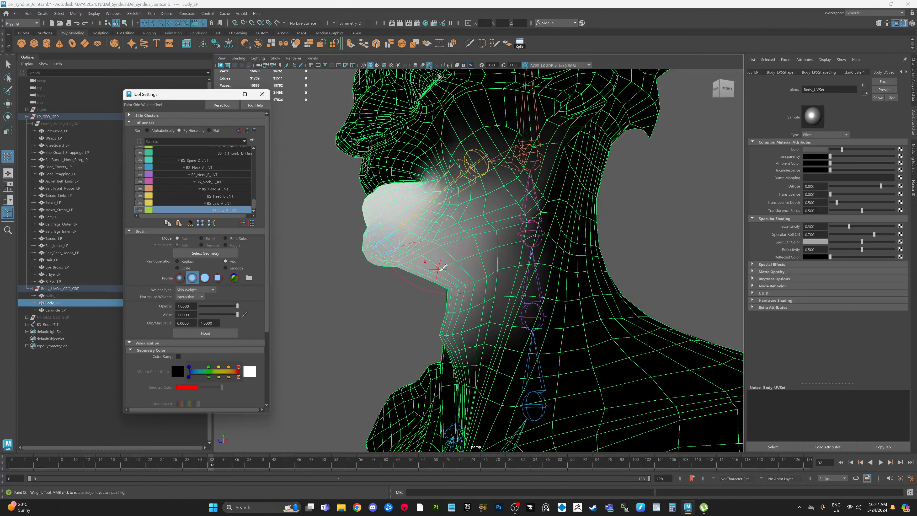
click(217, 183)
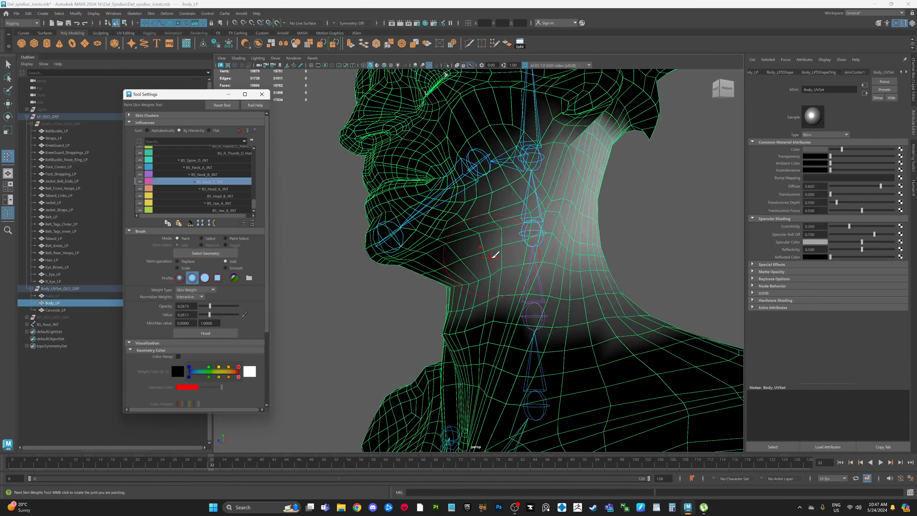
key(b)
drag(493, 256, 492, 257)
mouse_move(521, 229)
mouse_down()
mouse_move(462, 277)
mouse_move(563, 192)
mouse_move(547, 207)
mouse_move(565, 216)
mouse_move(548, 230)
mouse_up()
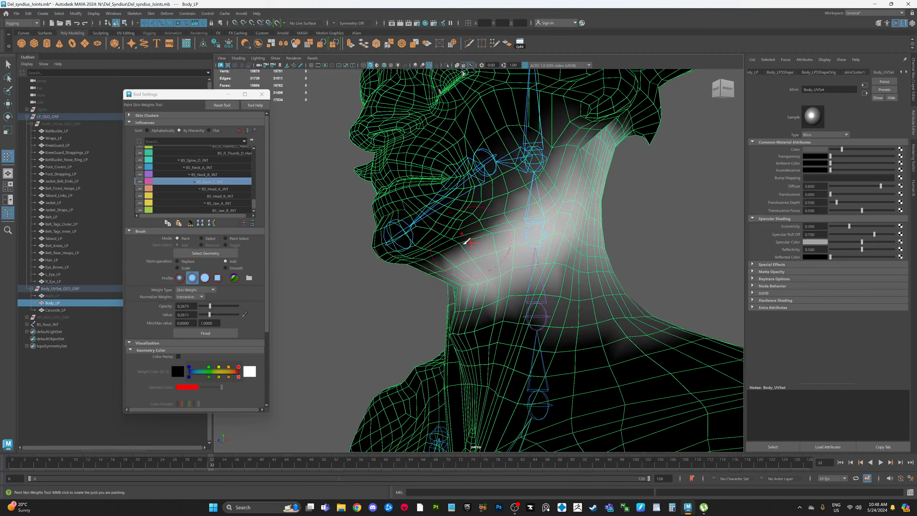
Add BS_Neck_B_JNT weight across the middle of the throat and BS_Neck_A_JNT weight around the neck base and collarbones.
click(214, 176)
mouse_move(547, 312)
mouse_down()
mouse_move(469, 325)
mouse_move(491, 329)
mouse_move(555, 308)
mouse_move(469, 323)
mouse_move(465, 347)
mouse_up()
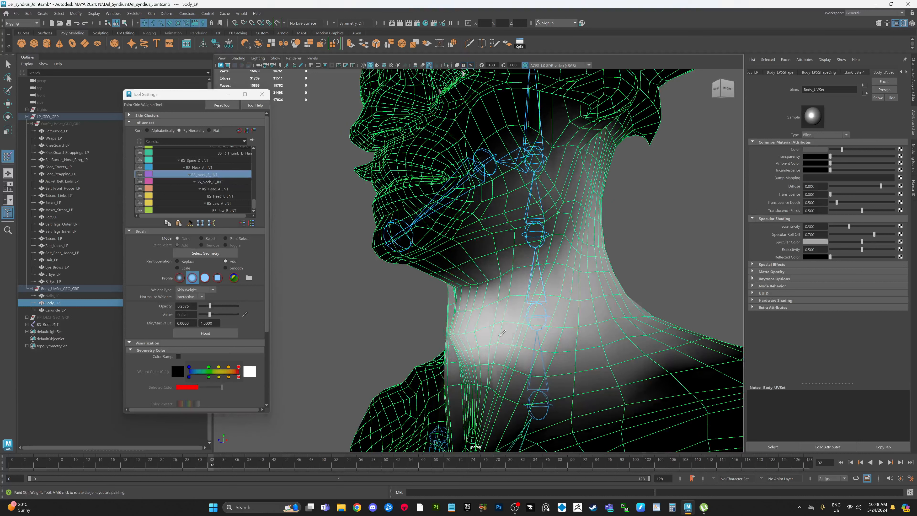
click(208, 168)
alt+middle_drag(526, 352, 502, 313)
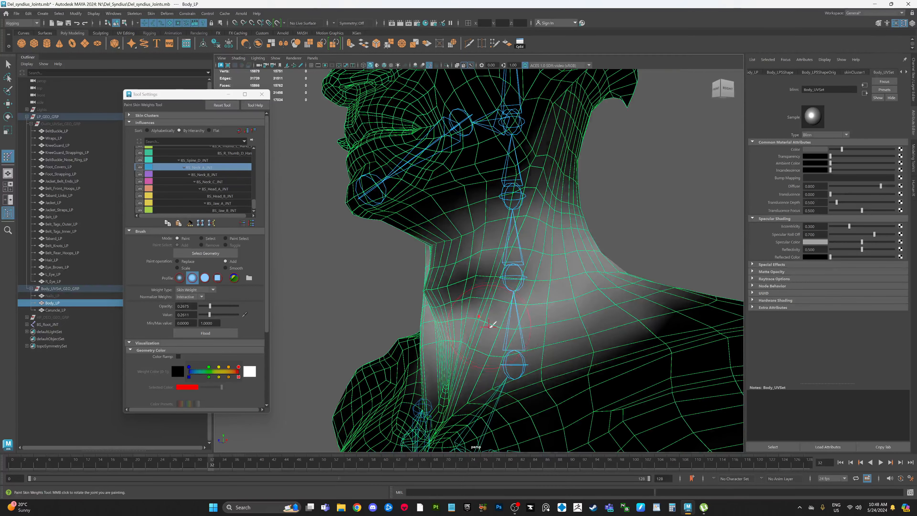
mouse_move(464, 362)
mouse_down()
mouse_move(510, 415)
mouse_move(467, 359)
mouse_move(439, 416)
mouse_move(536, 334)
mouse_move(453, 396)
mouse_move(595, 312)
mouse_move(576, 314)
mouse_move(460, 403)
mouse_move(436, 394)
mouse_move(455, 409)
mouse_move(456, 390)
mouse_move(520, 357)
mouse_up()
mouse_move(506, 365)
mouse_down()
mouse_move(494, 380)
mouse_move(499, 400)
mouse_up()
Smooth-flood the BS_Neck_A_JNT, BS_Neck_B_JNT and BS_Neck_C_JNT weights at opacity 1.
click(226, 268)
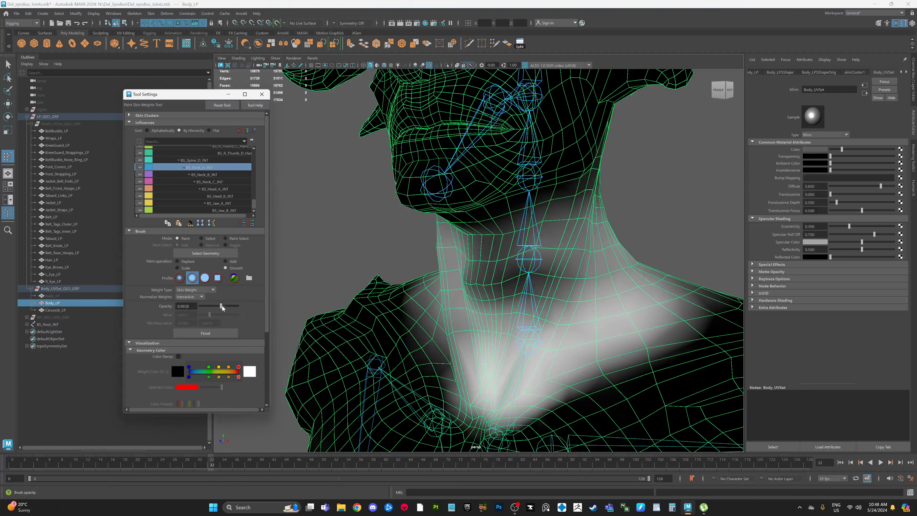
drag(220, 306, 239, 306)
click(226, 331)
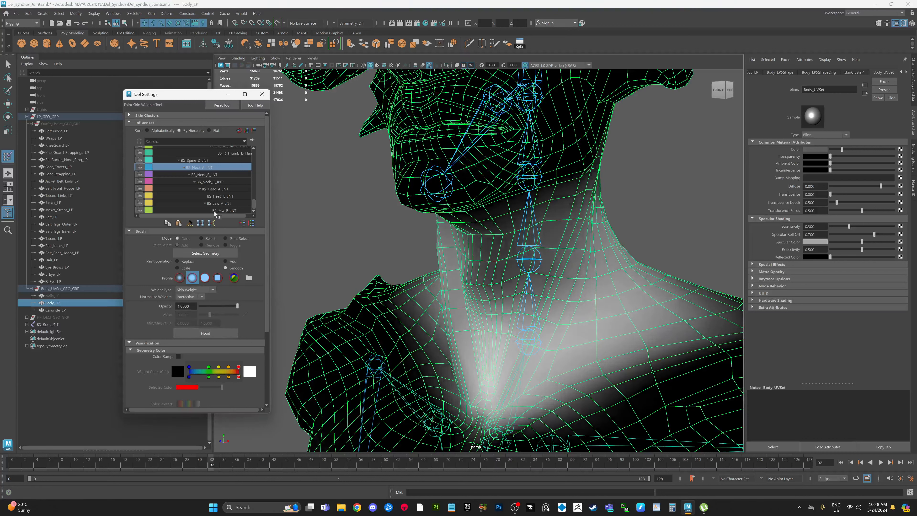
click(213, 174)
click(226, 334)
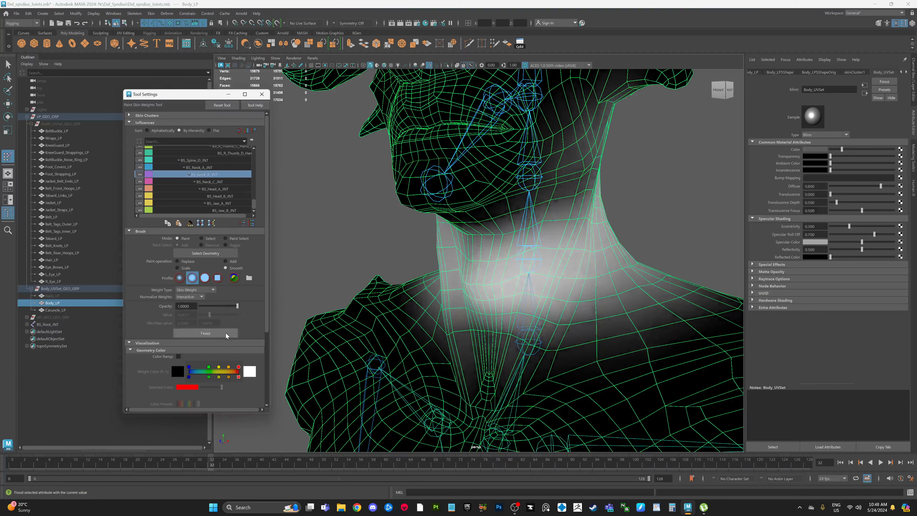
click(226, 333)
click(213, 181)
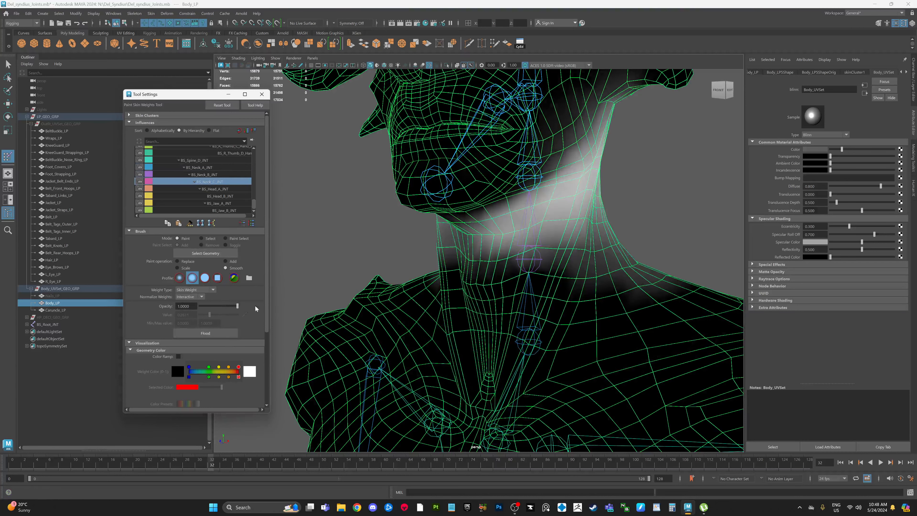
click(226, 334)
Rotate BS_Jaw_A_JNT about 13.8 degrees on X to test the jaw and throat deformation, and undo the rotation.
alt+drag(502, 221, 493, 239)
click(226, 211)
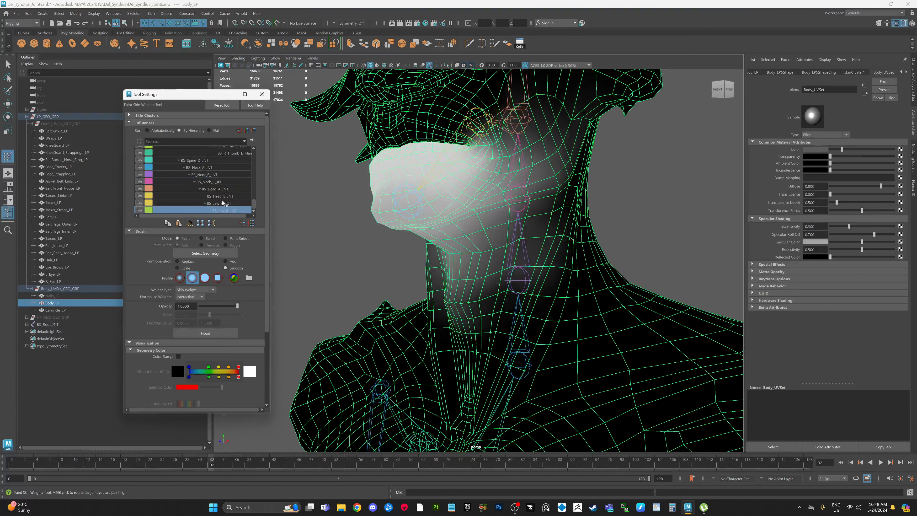
key(q)
click(343, 259)
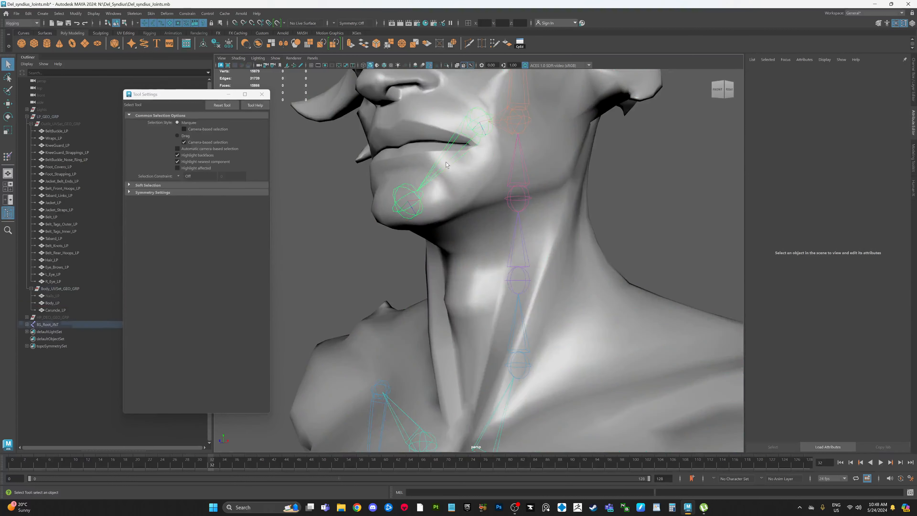
click(447, 164)
key(e)
drag(457, 120, 459, 128)
alt+drag(515, 159, 481, 158)
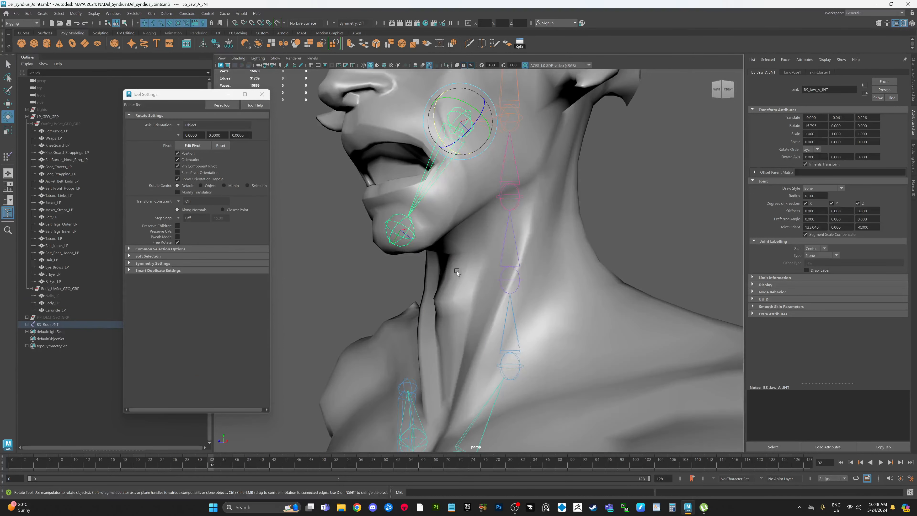
alt+drag(456, 270, 445, 279)
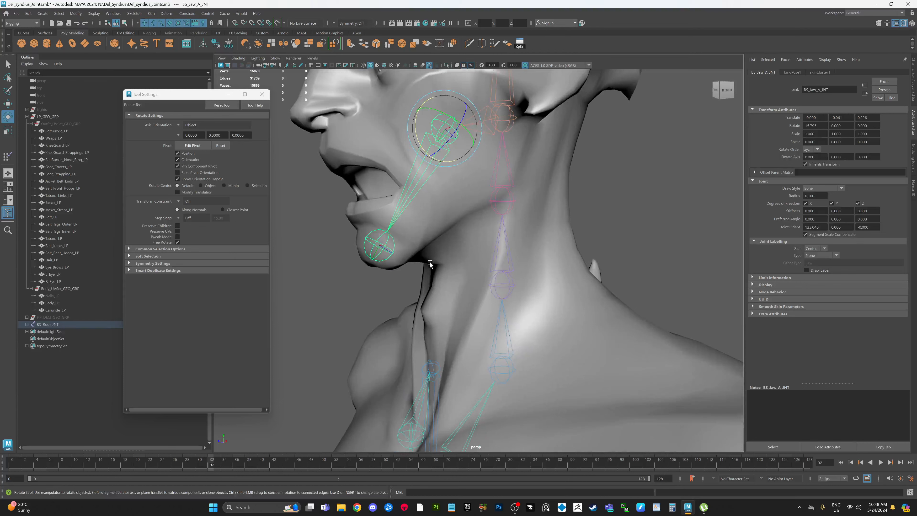
key(ctrl+z)
scroll(410, 239, down, 6)
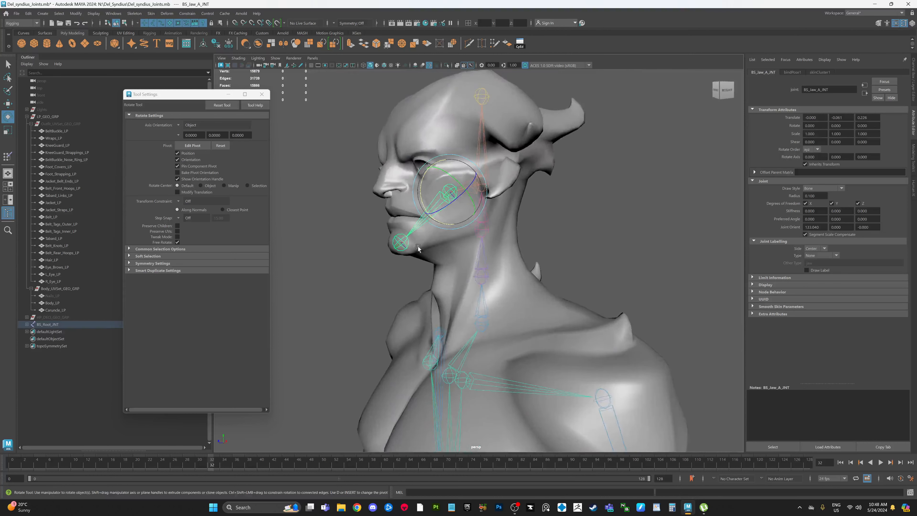
alt+drag(412, 239, 527, 234)
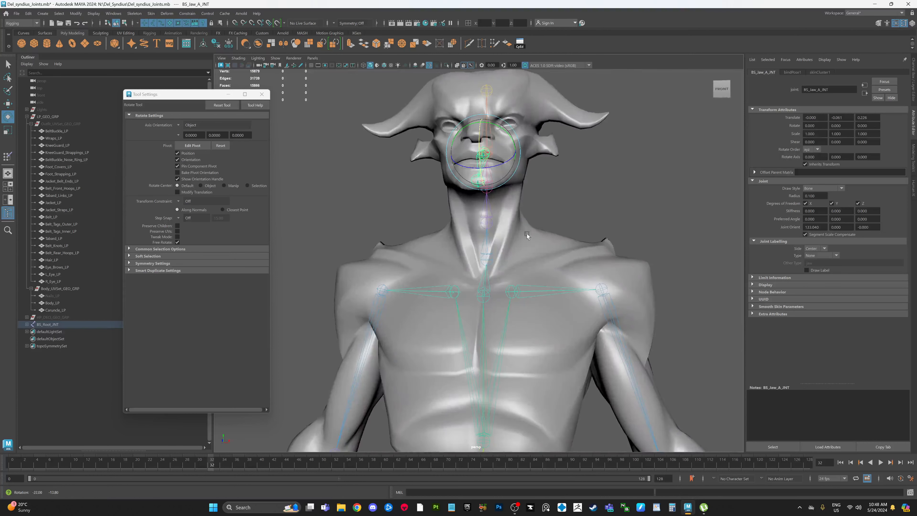
scroll(545, 236, down, 4)
alt+middle_drag(546, 267, 546, 241)
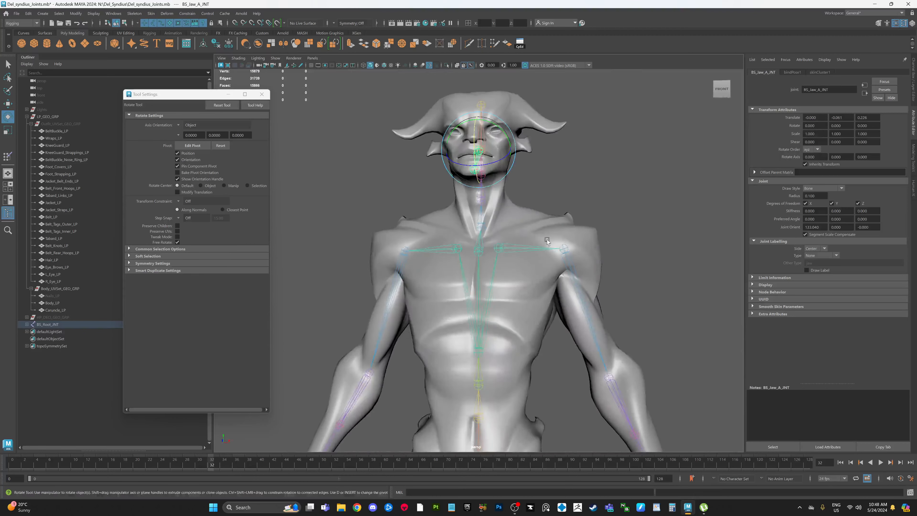
alt+drag(559, 241, 560, 261)
alt+drag(659, 282, 660, 272)
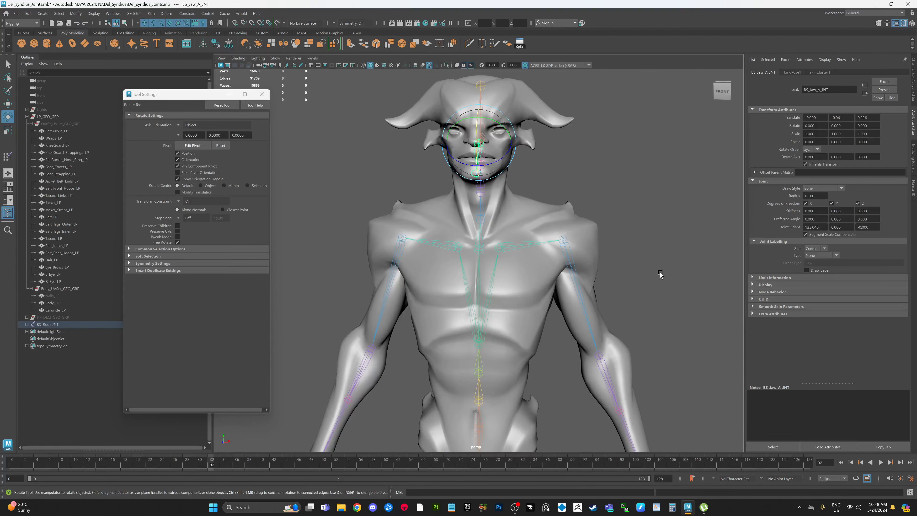